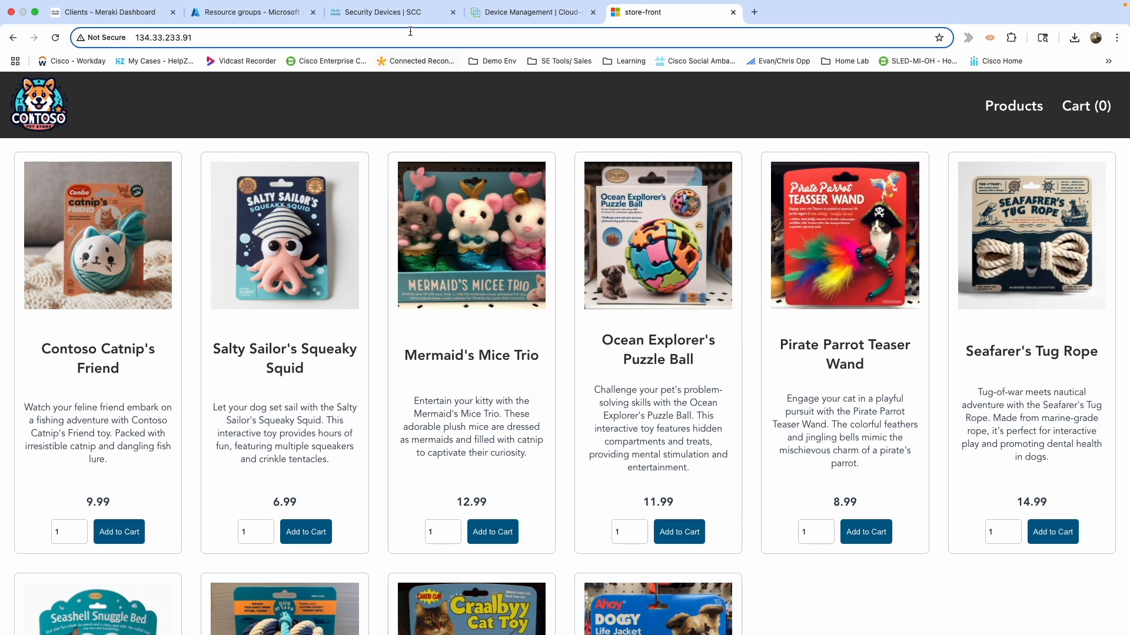
Open the empty GWLB_RG resource group from the Resource groups page.
{"action": "left_click", "coordinate": [257, 17]}
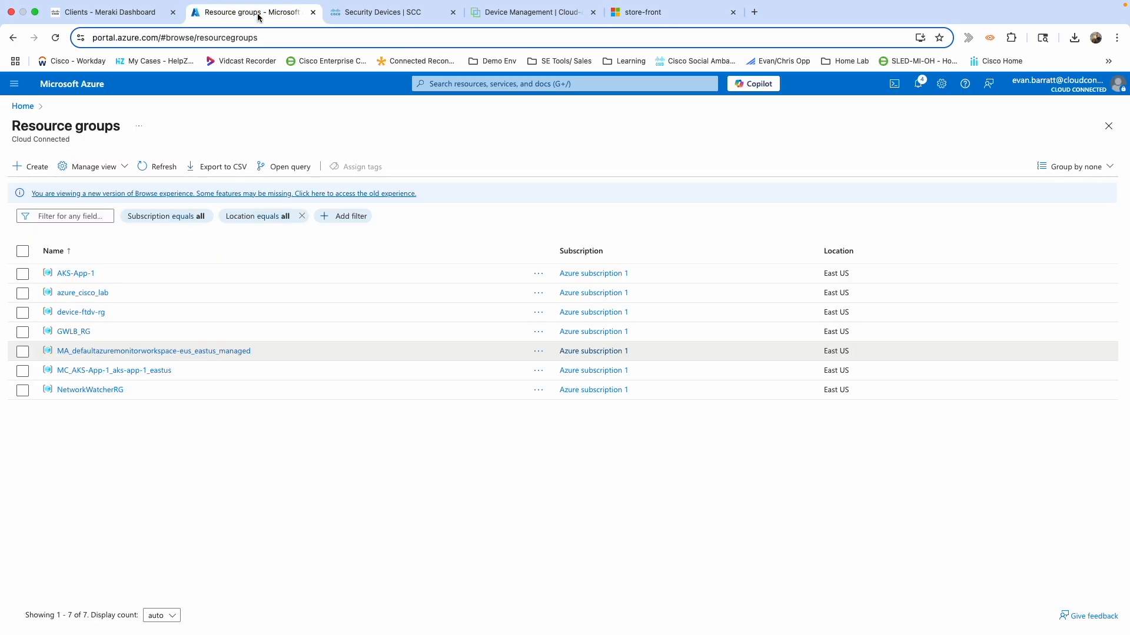
{"action": "left_click", "coordinate": [72, 332]}
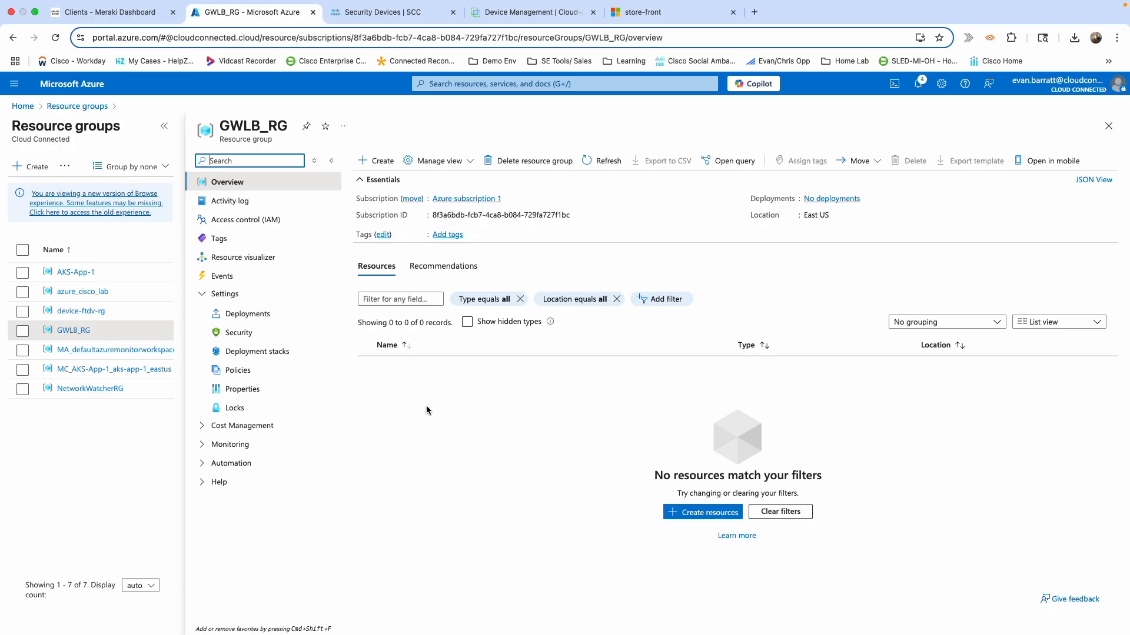
Search the Marketplace for 'loadba' and create a Microsoft Load Balancer in GWLB_RG.
{"action": "left_click", "coordinate": [693, 514]}
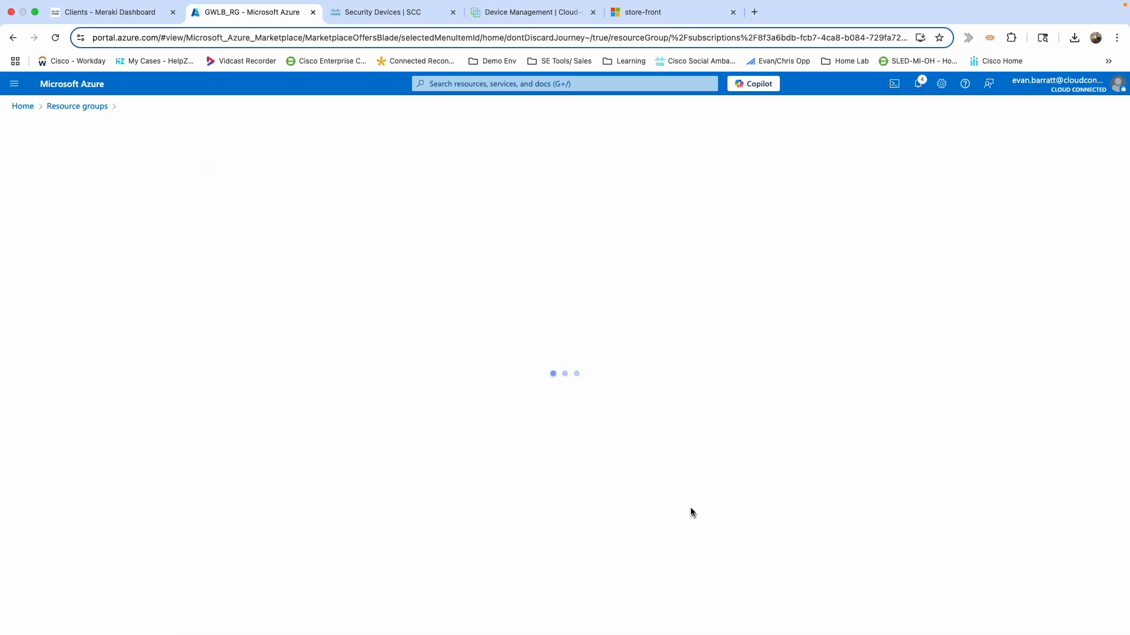
{"action": "type", "text": "load"}
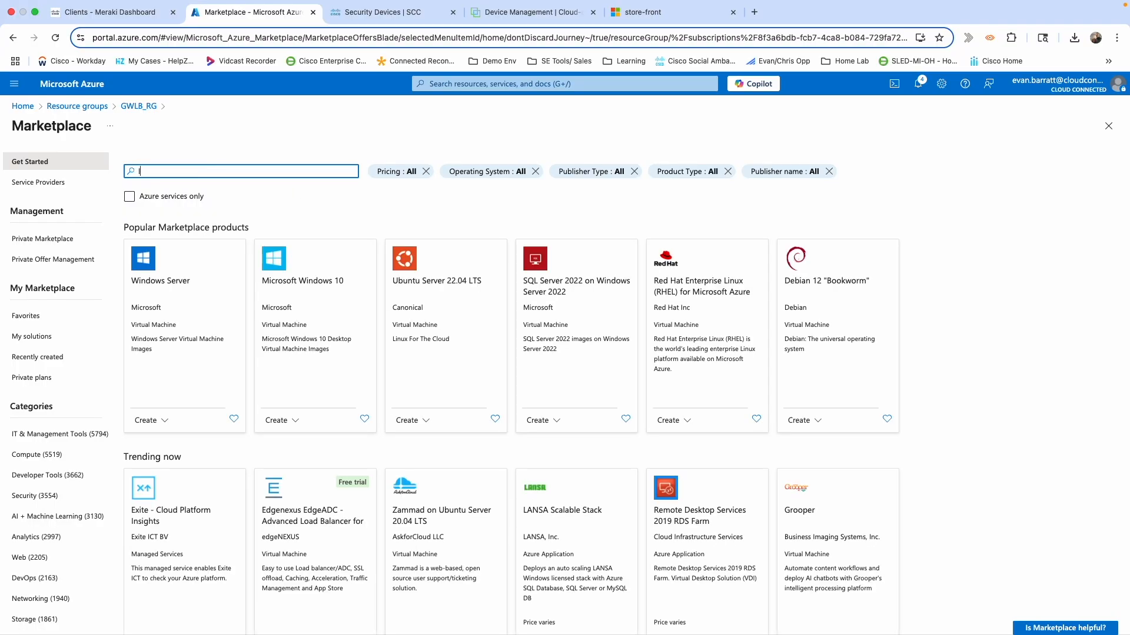
{"action": "type", "text": "ba"}
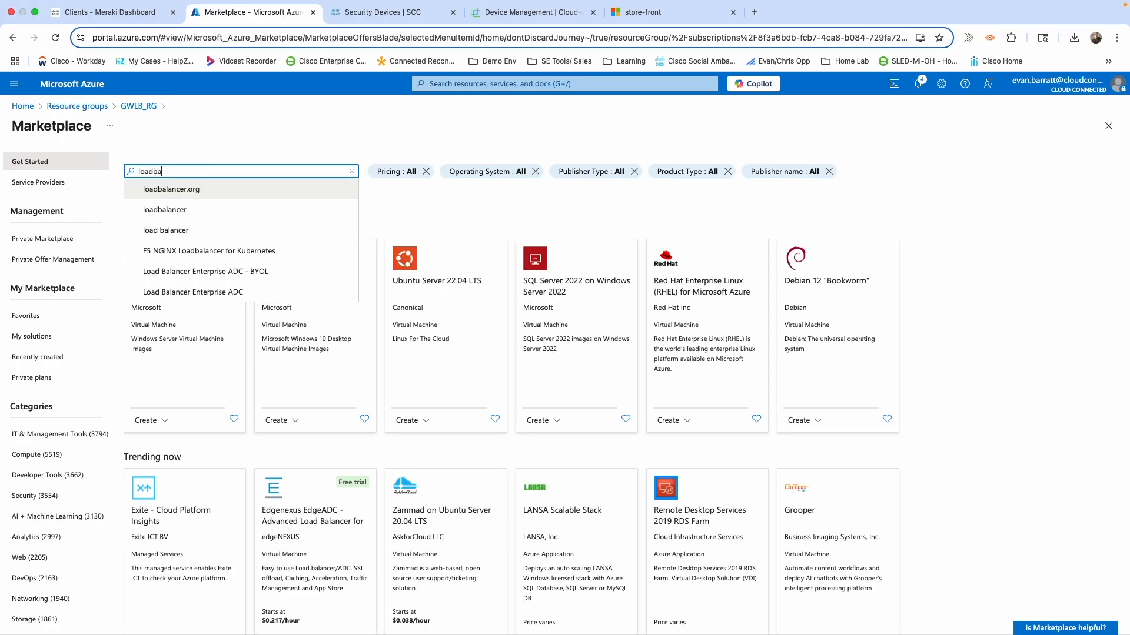
{"action": "left_click", "coordinate": [159, 209]}
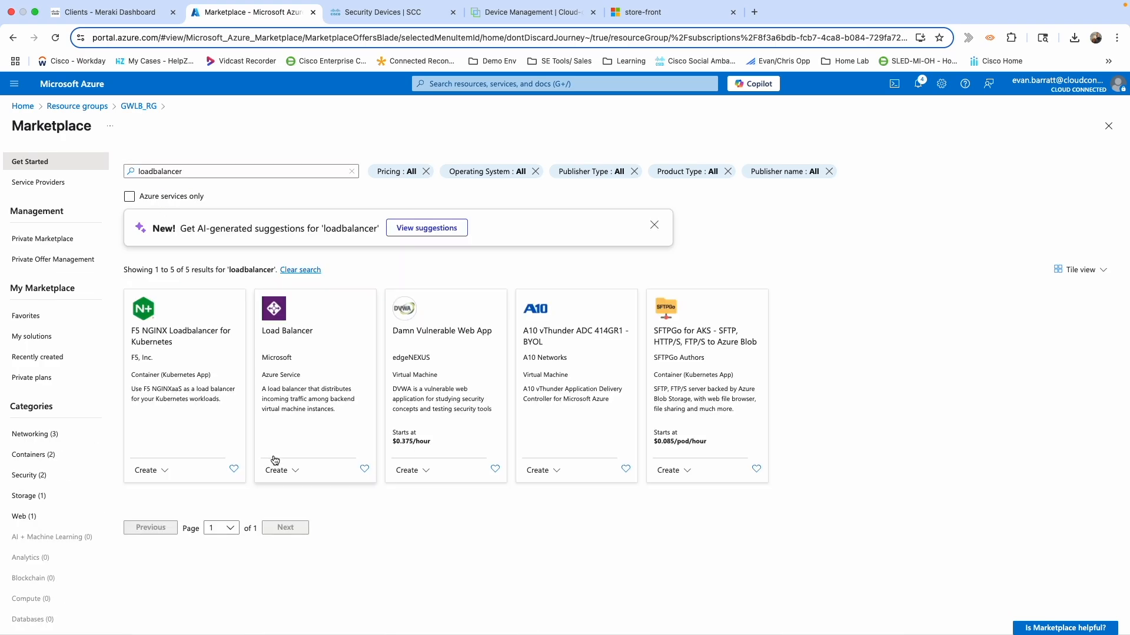
{"action": "left_click", "coordinate": [273, 475]}
{"action": "left_click", "coordinate": [276, 489]}
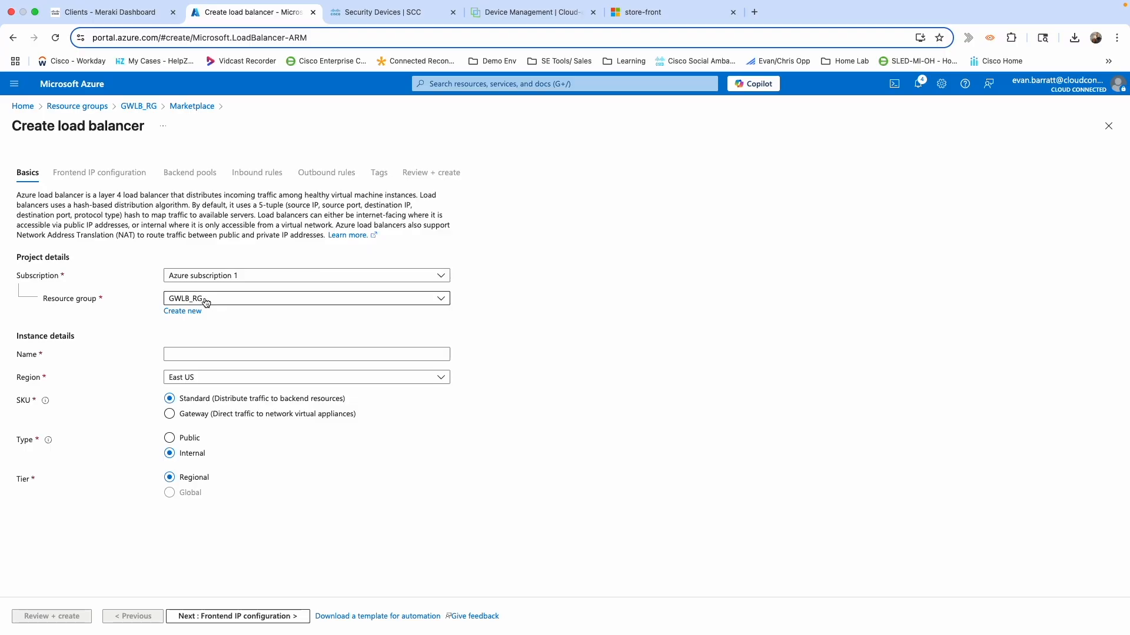
Name the load balancer GWLB_YT_FTDv with the Gateway SKU and proceed to frontend IP setup.
{"action": "left_click", "coordinate": [200, 353]}
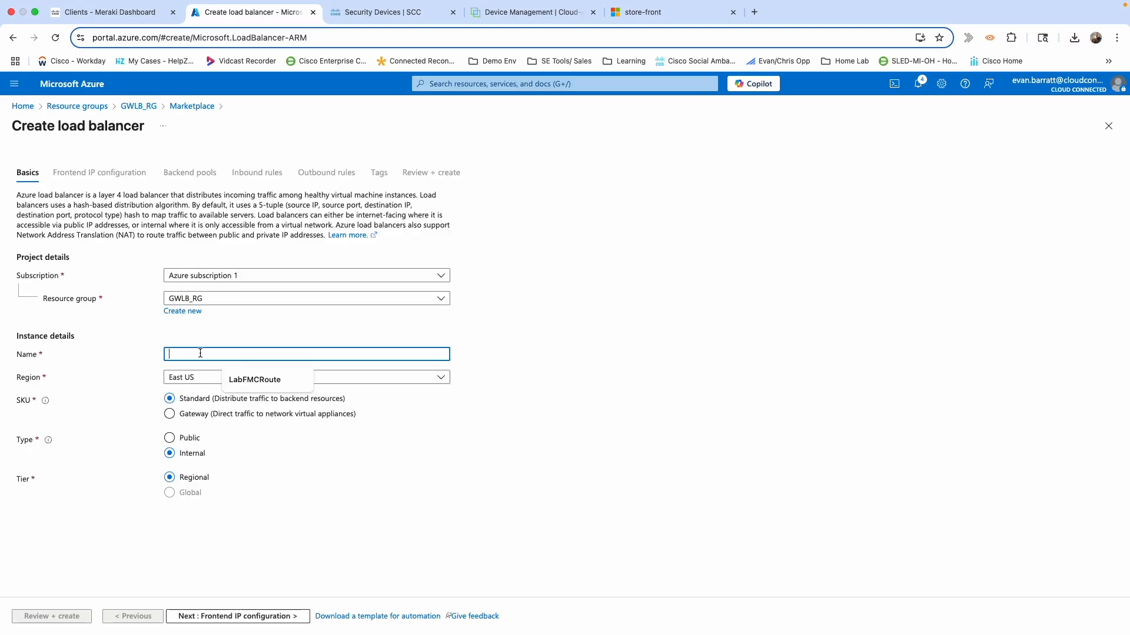
{"action": "type", "text": "GWL"}
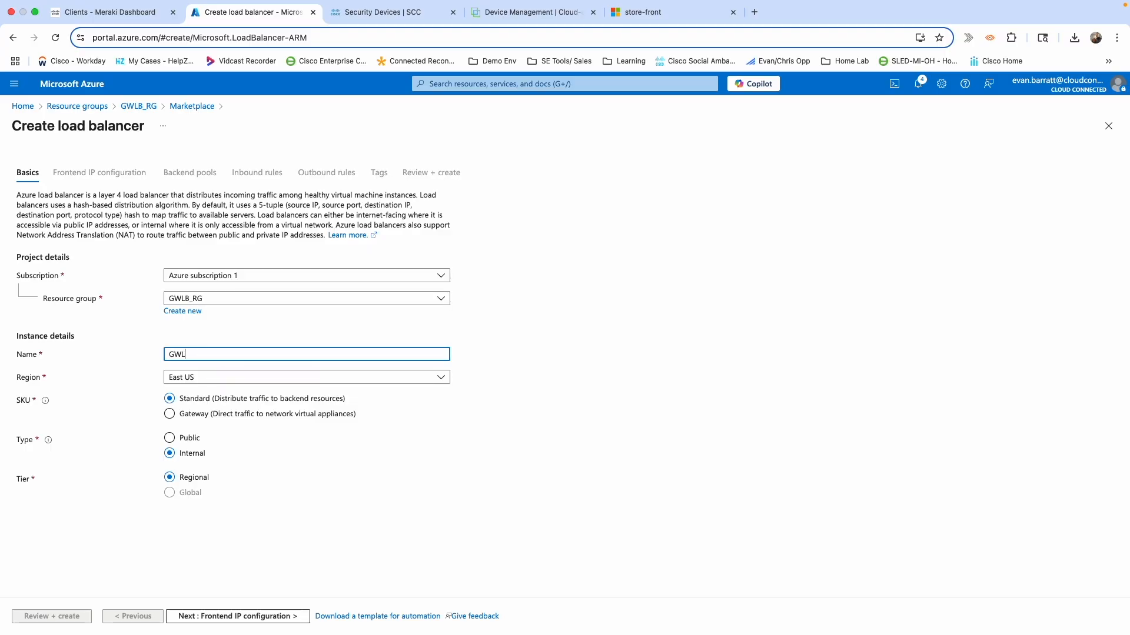
{"action": "type", "text": "B_YT_FTDv"}
{"action": "left_click", "coordinate": [170, 414]}
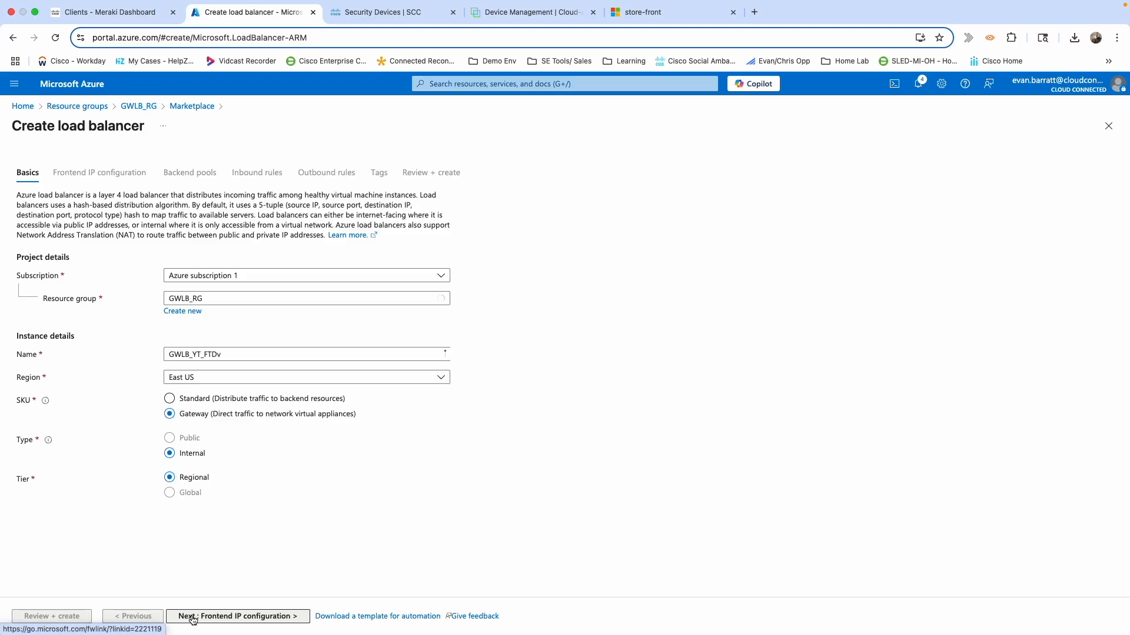
{"action": "left_click", "coordinate": [192, 616]}
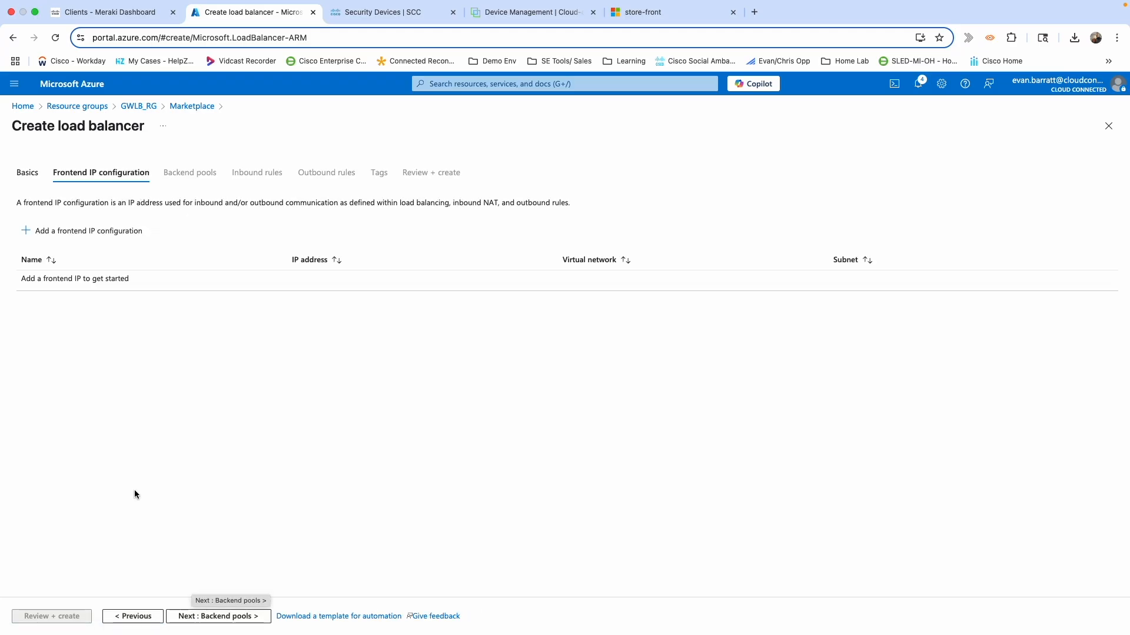
Add frontend FrontIP_Config on landing_zone_plus's outside subnet with static IP 10.0.34.25.
{"action": "left_click", "coordinate": [42, 237]}
{"action": "left_click", "coordinate": [1014, 149]}
{"action": "type", "text": "Front"}
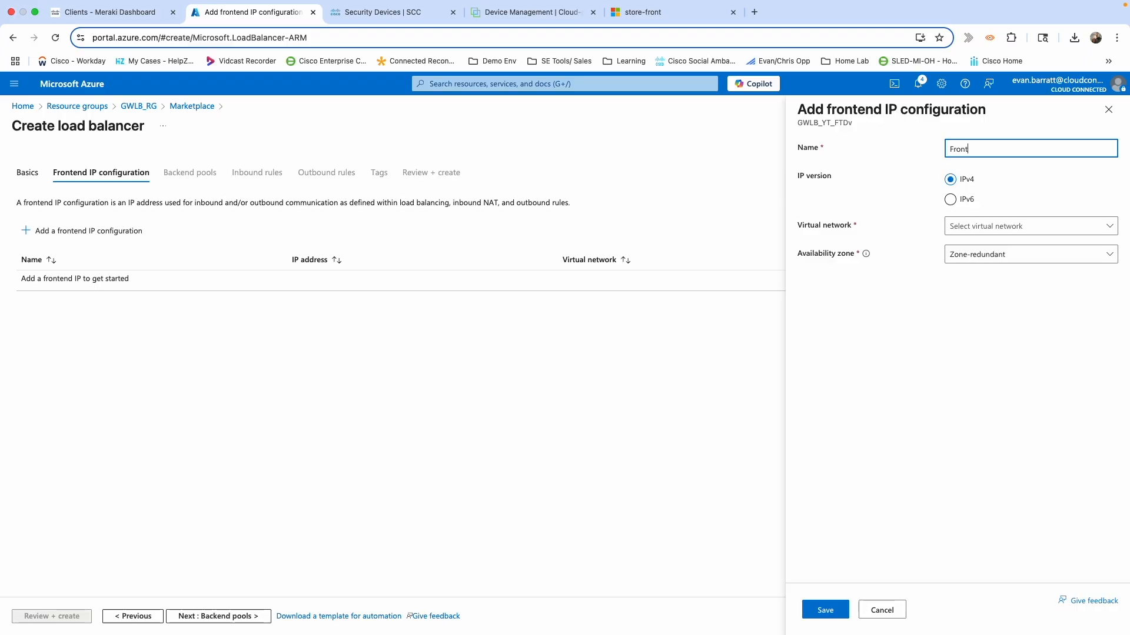
{"action": "type", "text": "IP_Config"}
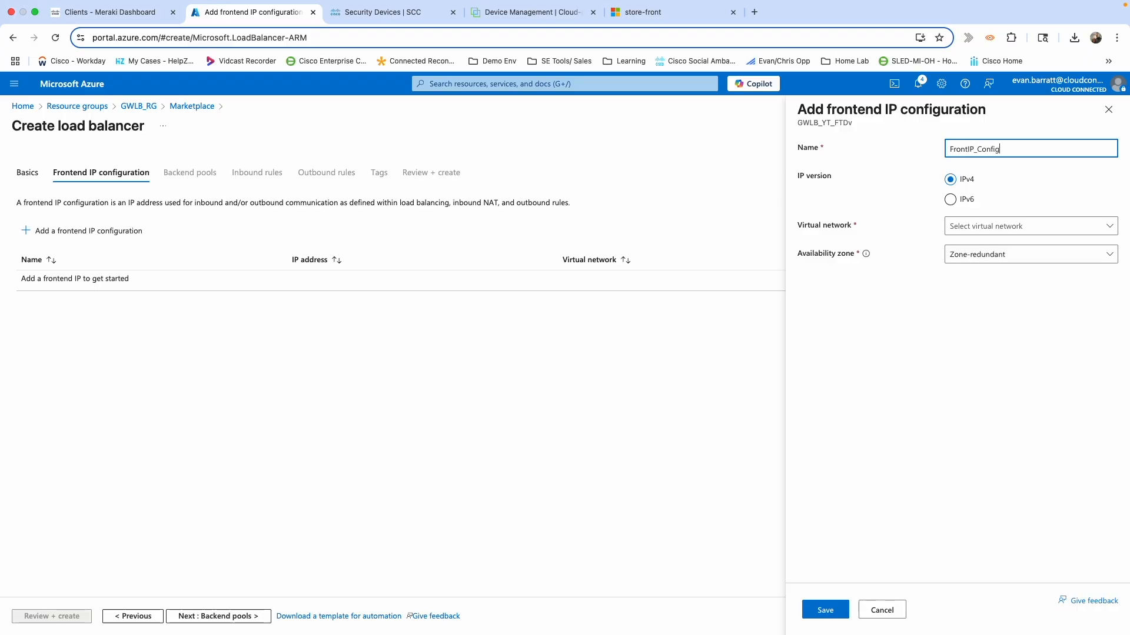
{"action": "left_click", "coordinate": [972, 228]}
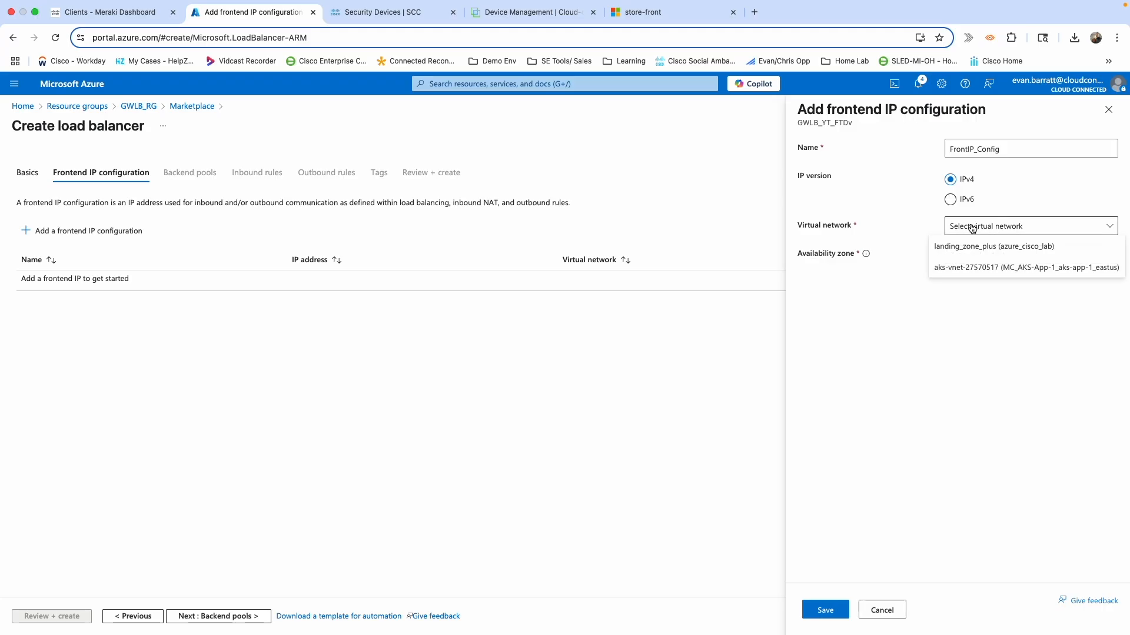
{"action": "left_click", "coordinate": [961, 250]}
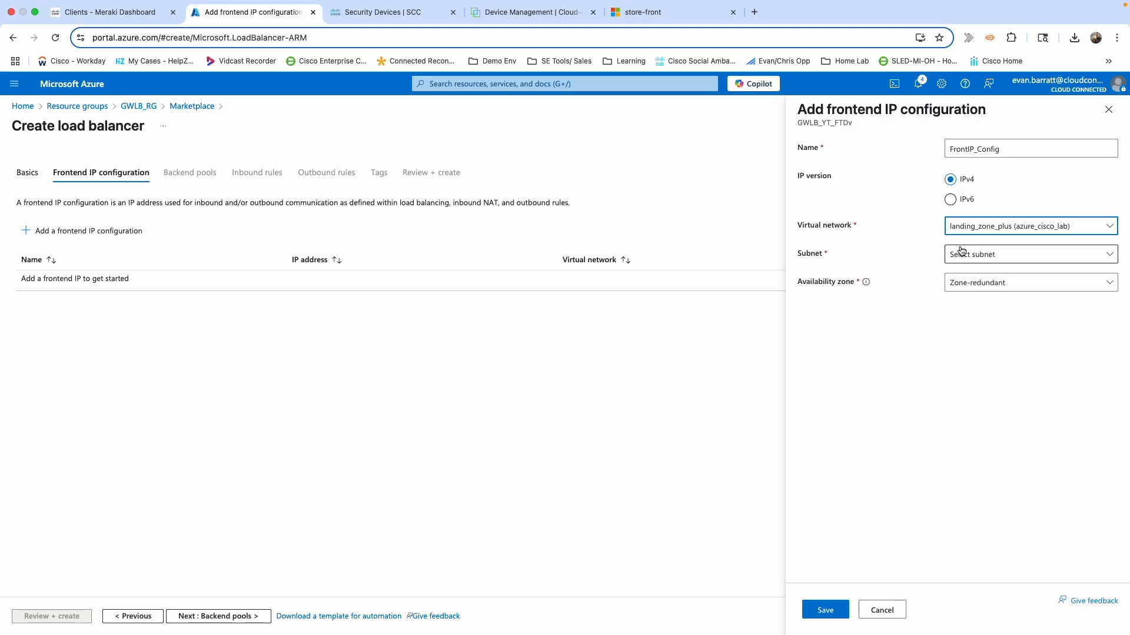
{"action": "left_click", "coordinate": [959, 263]}
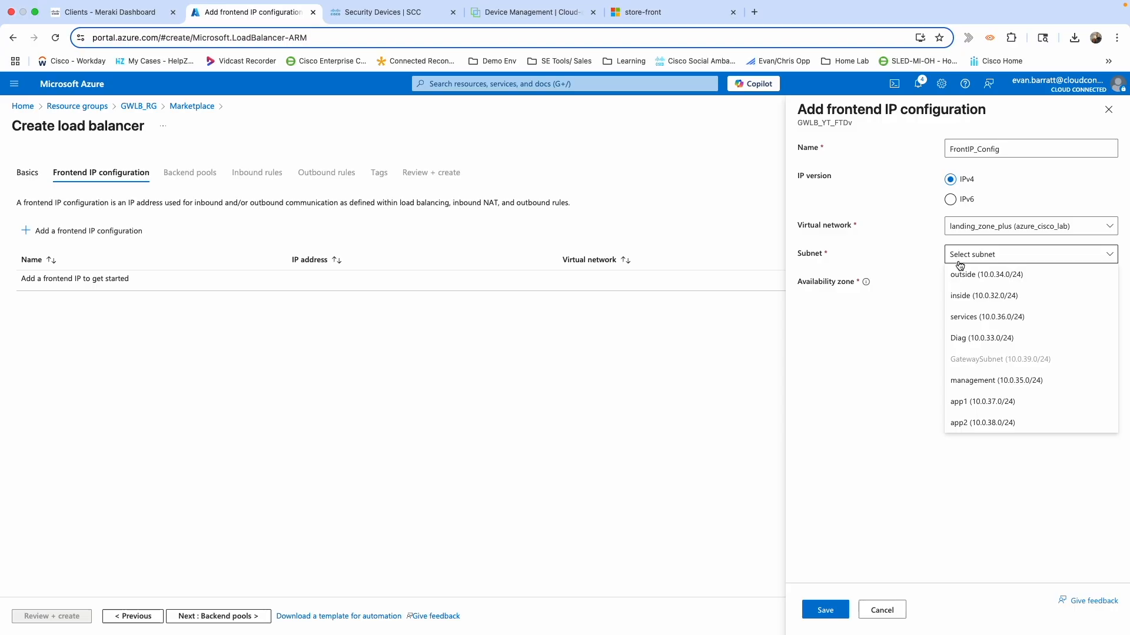
{"action": "left_click", "coordinate": [963, 274]}
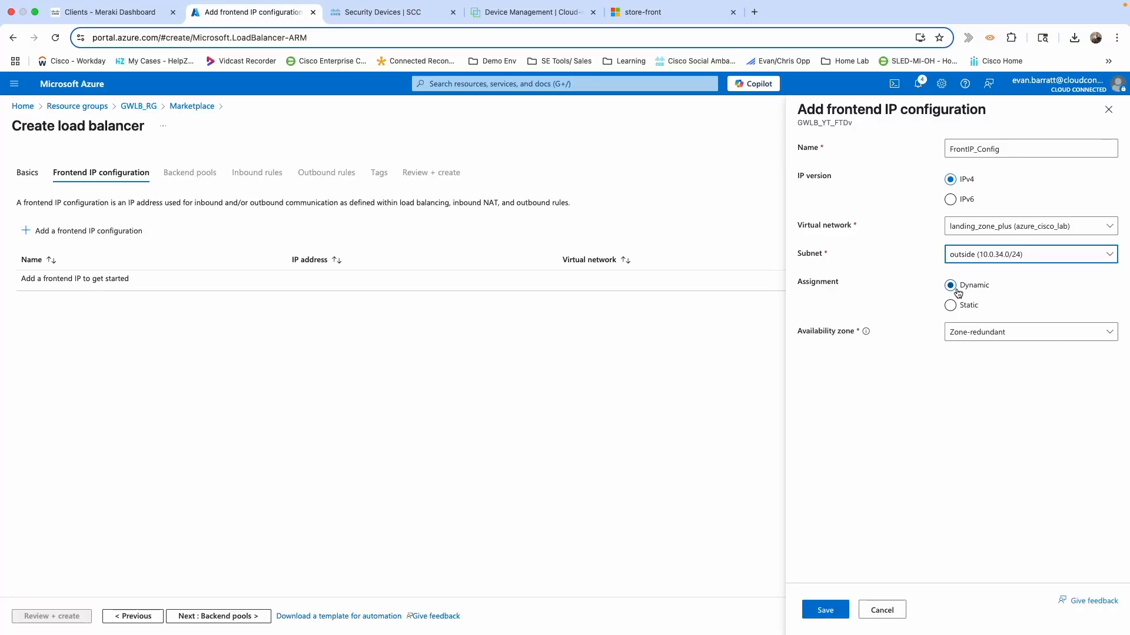
{"action": "left_click", "coordinate": [950, 307]}
{"action": "left_click", "coordinate": [961, 335]}
{"action": "type", "text": "10.0."}
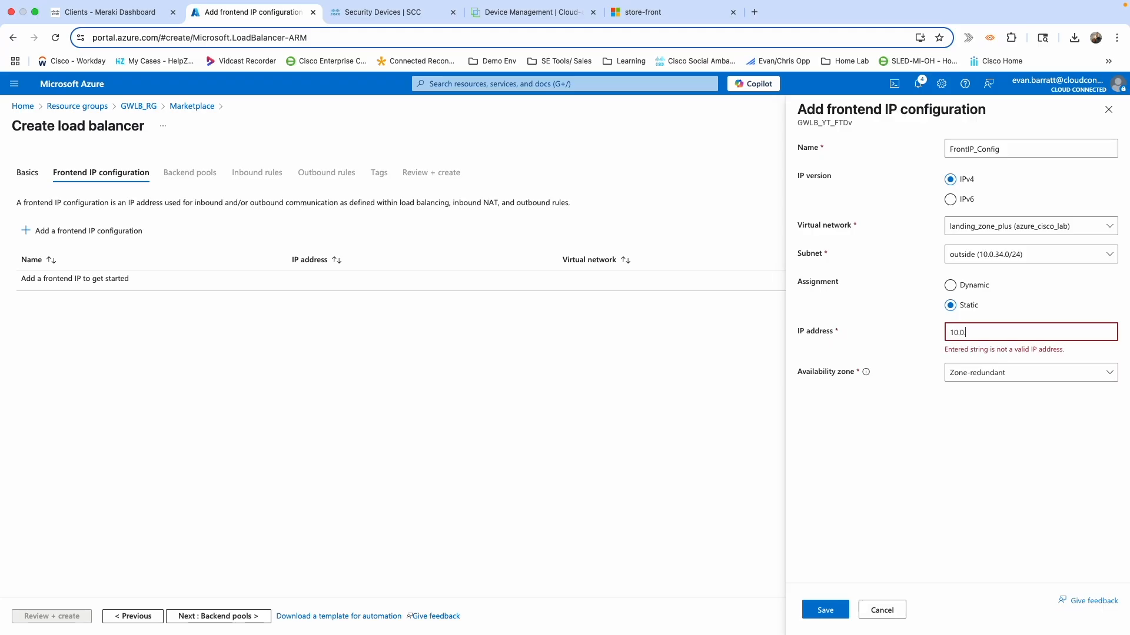
{"action": "type", "text": "34.25"}
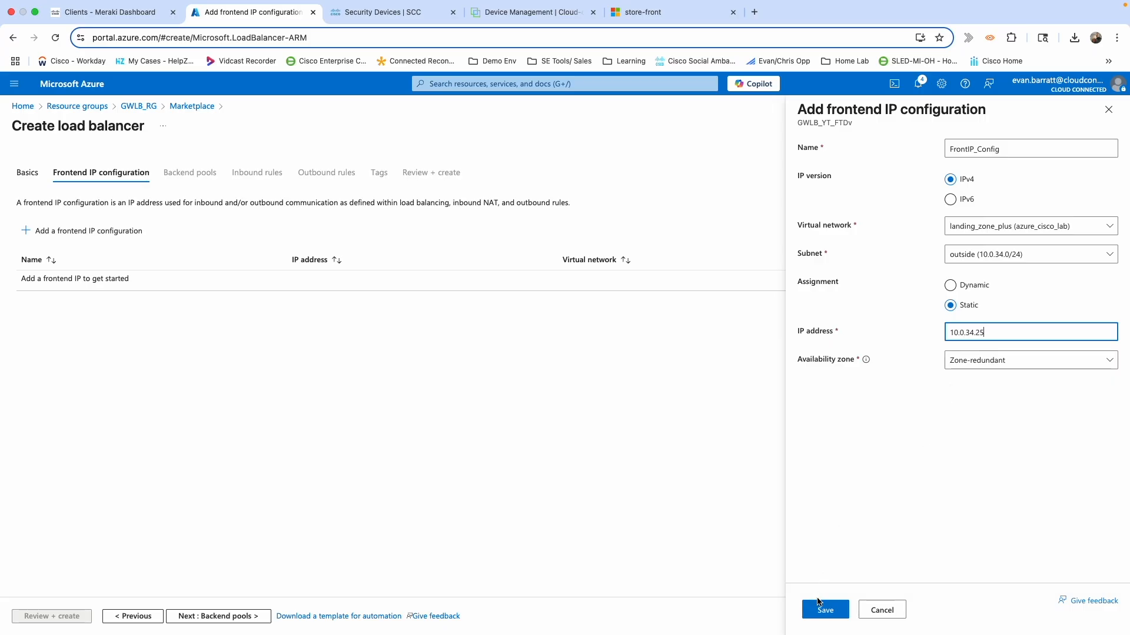
{"action": "left_click", "coordinate": [819, 609]}
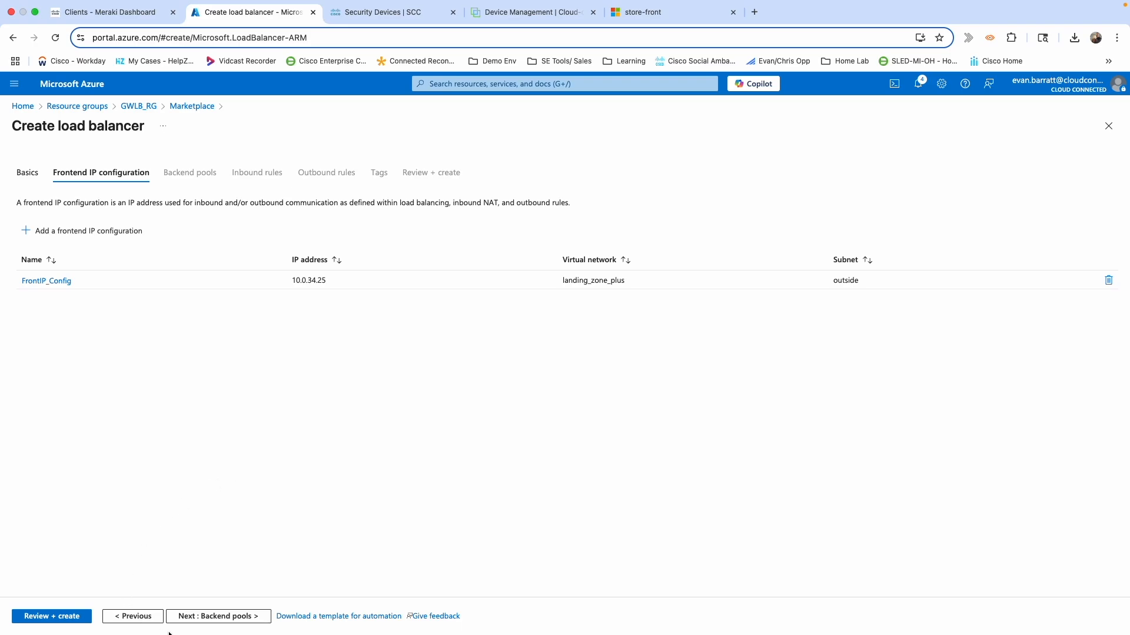
Start a backend pool named Backend_pool_config, configured by IP address.
{"action": "left_click", "coordinate": [211, 618]}
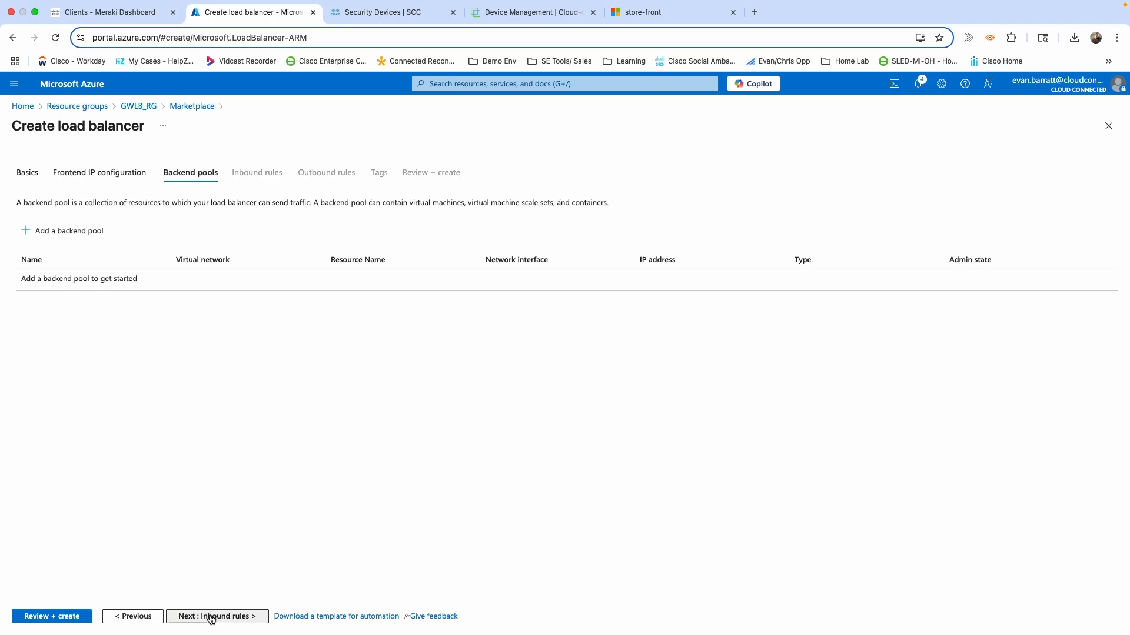
{"action": "left_click", "coordinate": [69, 231]}
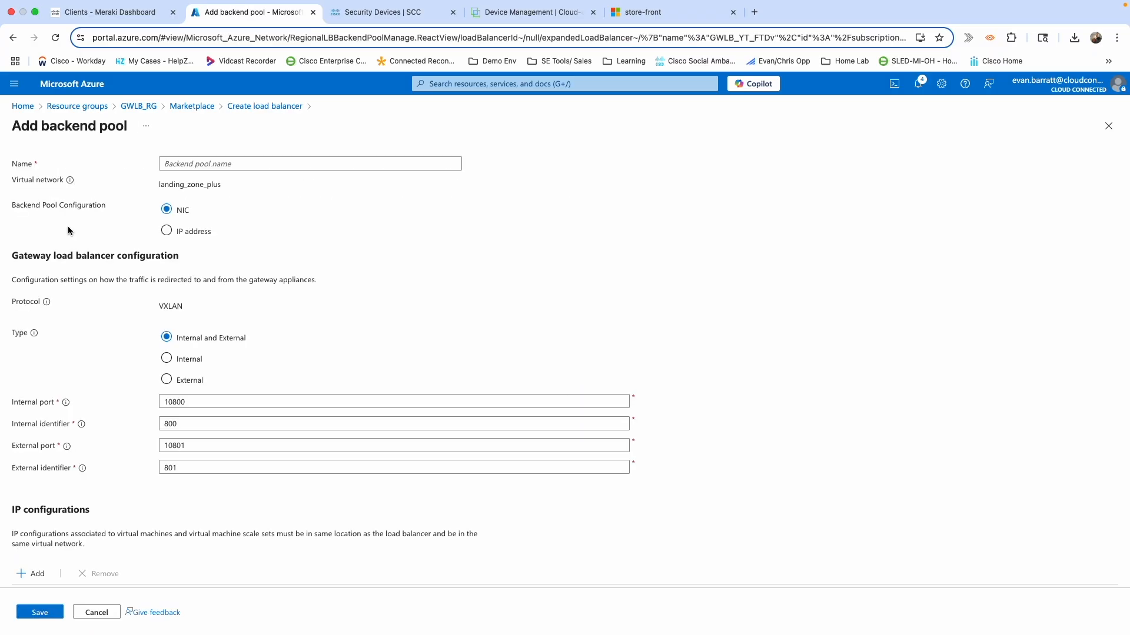
{"action": "left_click", "coordinate": [214, 163]}
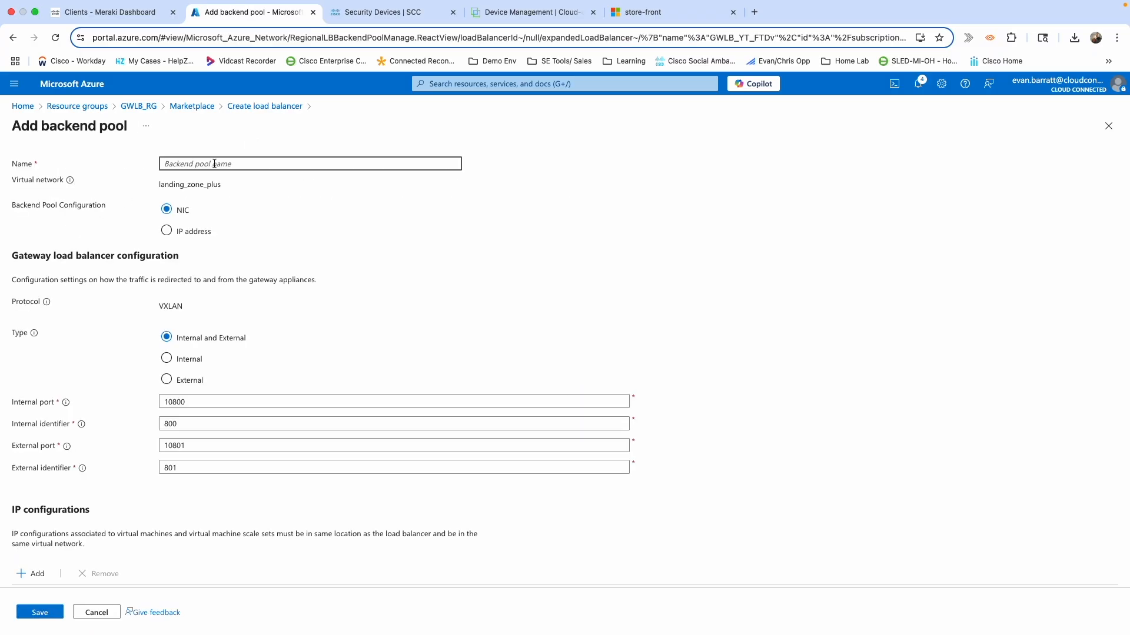
{"action": "type", "text": "Backend_pool_config"}
{"action": "left_click", "coordinate": [168, 233]}
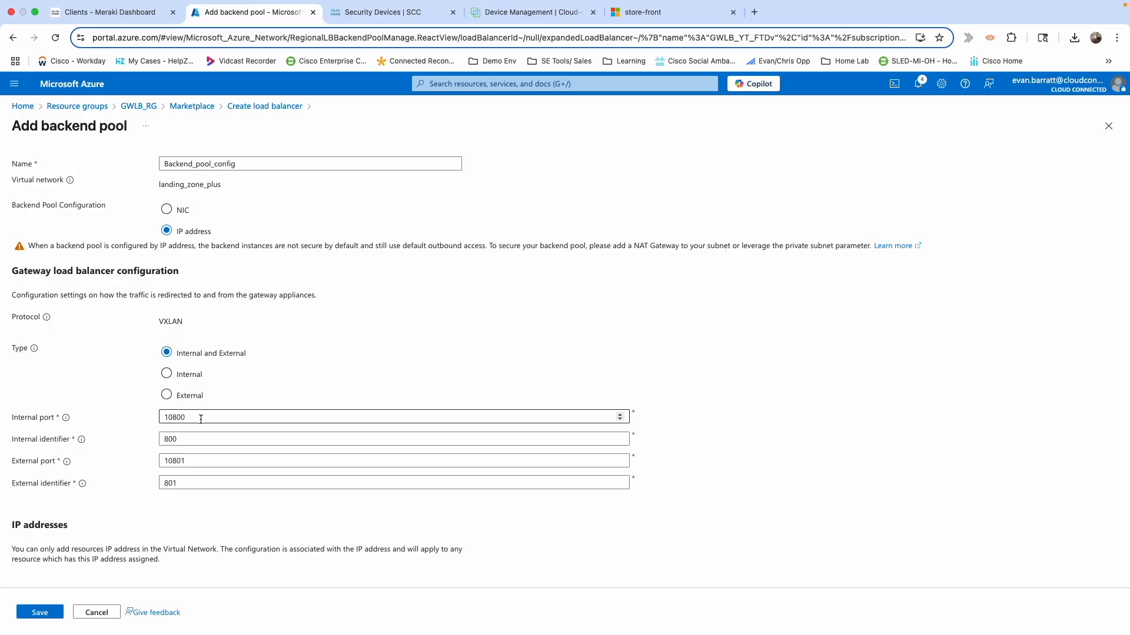
Add the ftdv-azure firewall at 10.0.34.4 to the pool and save it.
{"action": "scroll", "coordinate": [200, 420], "scroll_direction": "down", "scroll_amount": 1}
{"action": "scroll", "coordinate": [200, 420], "scroll_direction": "down", "scroll_amount": 1}
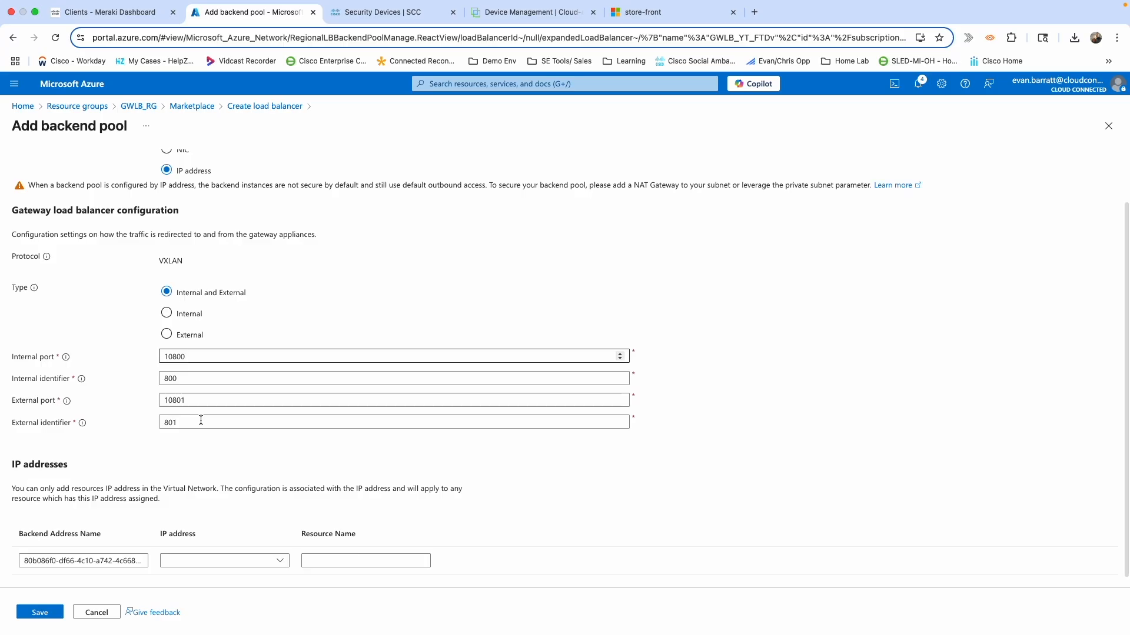
{"action": "scroll", "coordinate": [201, 420], "scroll_direction": "down", "scroll_amount": 1}
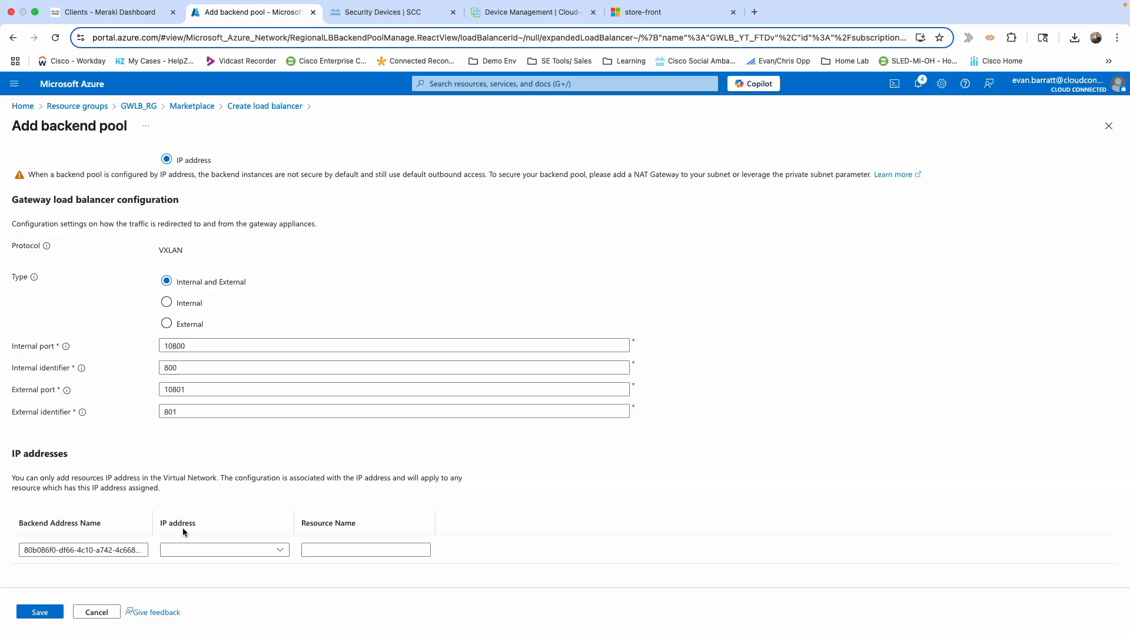
{"action": "left_click", "coordinate": [197, 549]}
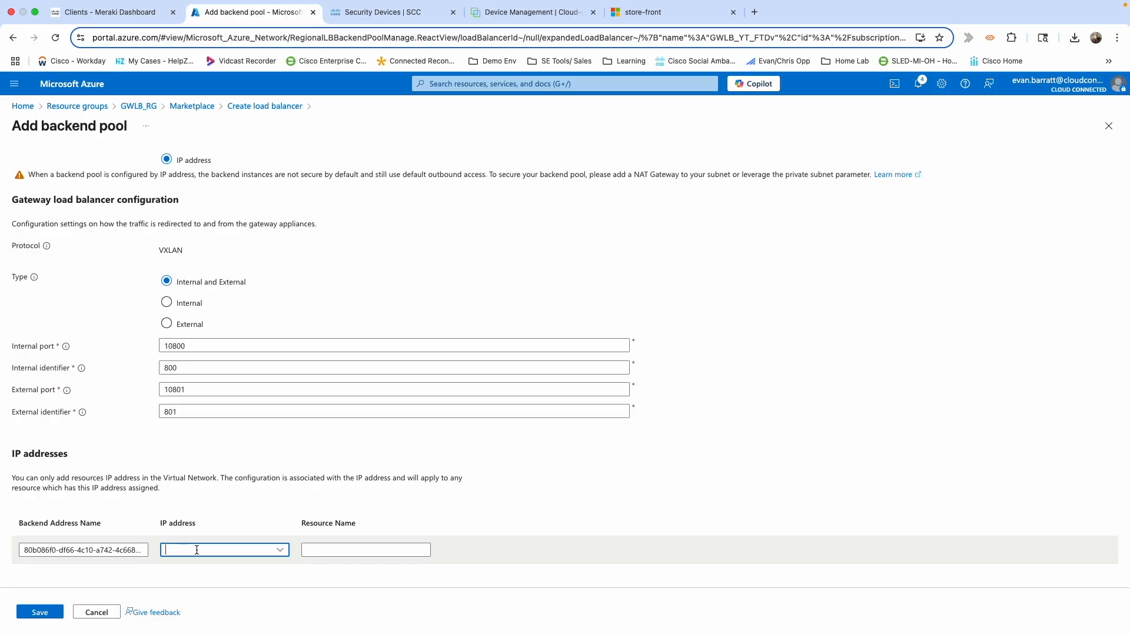
{"action": "left_click", "coordinate": [279, 551]}
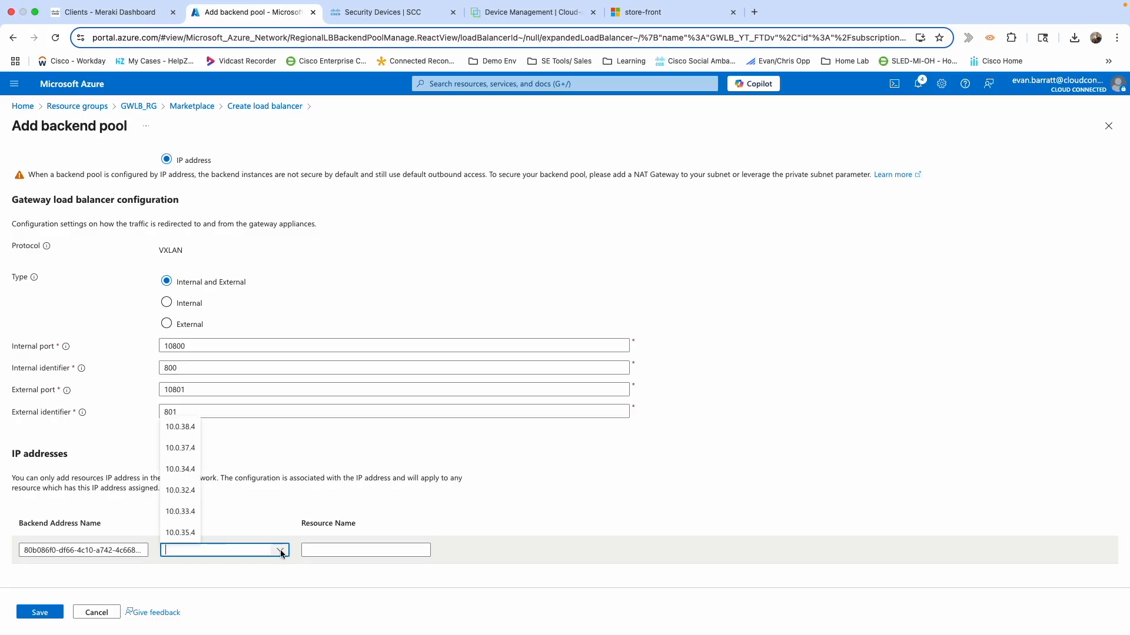
{"action": "left_click", "coordinate": [183, 470]}
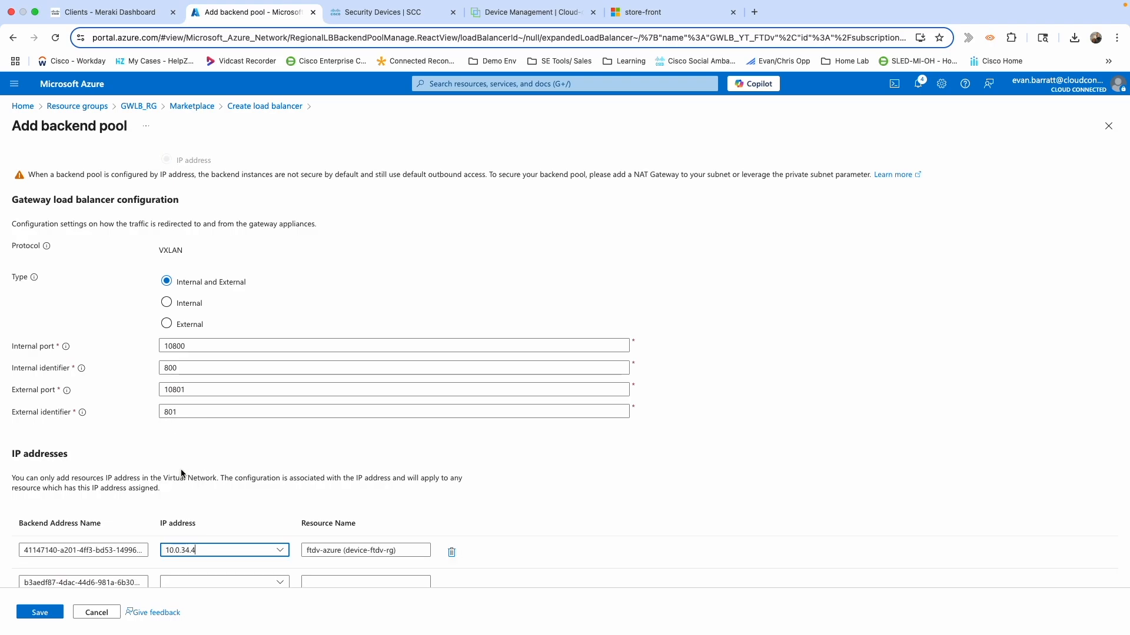
{"action": "scroll", "coordinate": [426, 510], "scroll_direction": "down", "scroll_amount": 1}
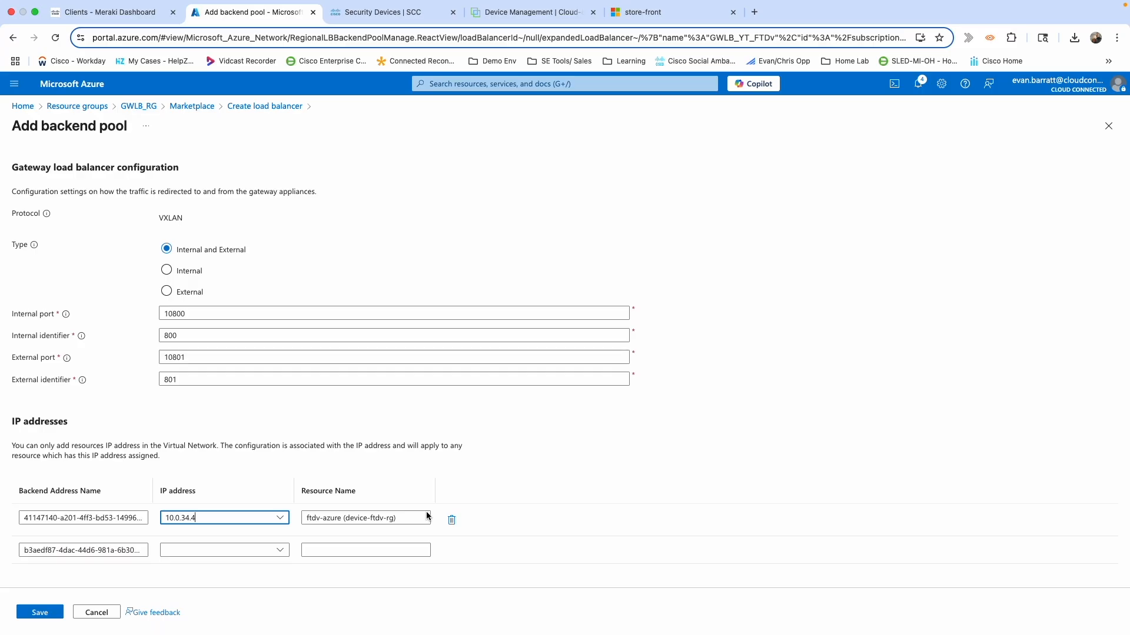
{"action": "left_click", "coordinate": [47, 614]}
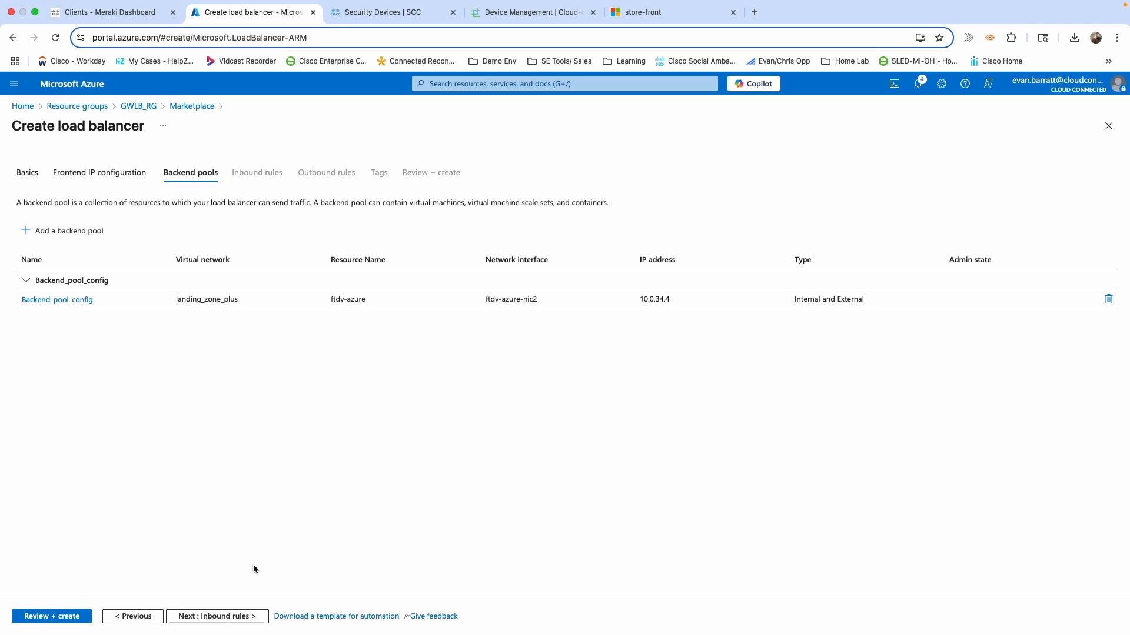
Begin an inbound load-balancing rule named LB_Rule_Config.
{"action": "left_click", "coordinate": [218, 616]}
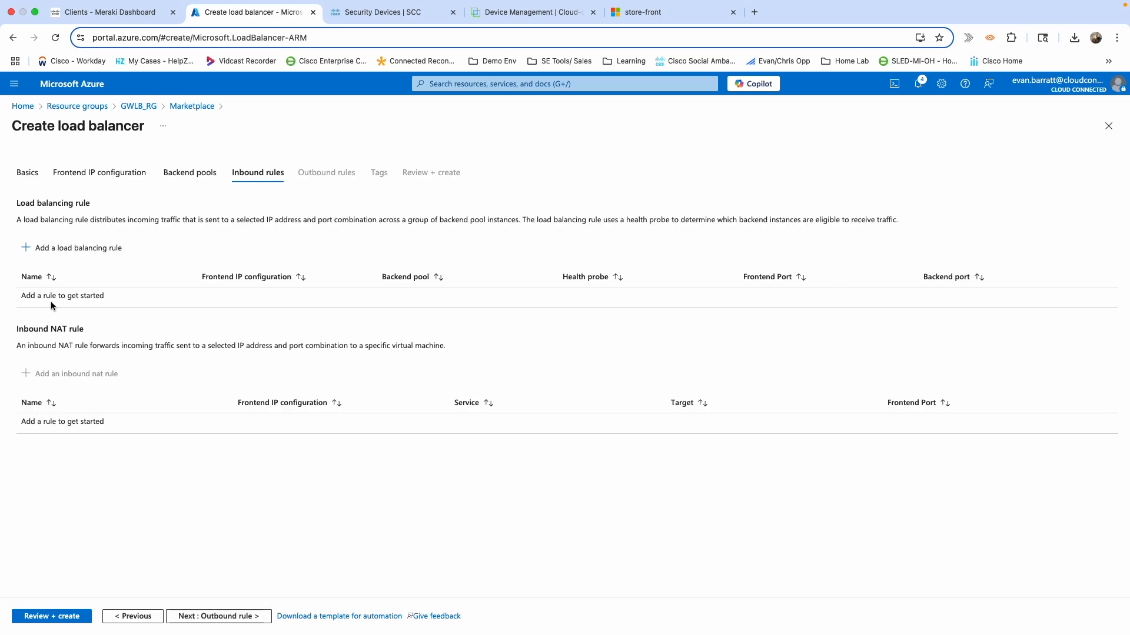
{"action": "left_click", "coordinate": [54, 253]}
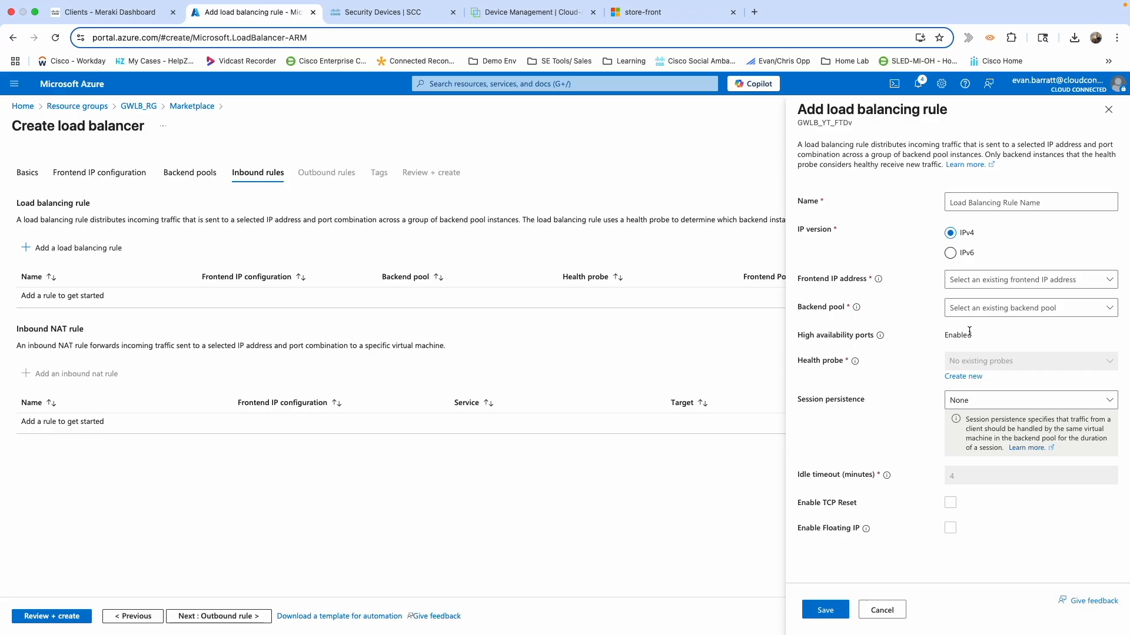
{"action": "left_click", "coordinate": [997, 202]}
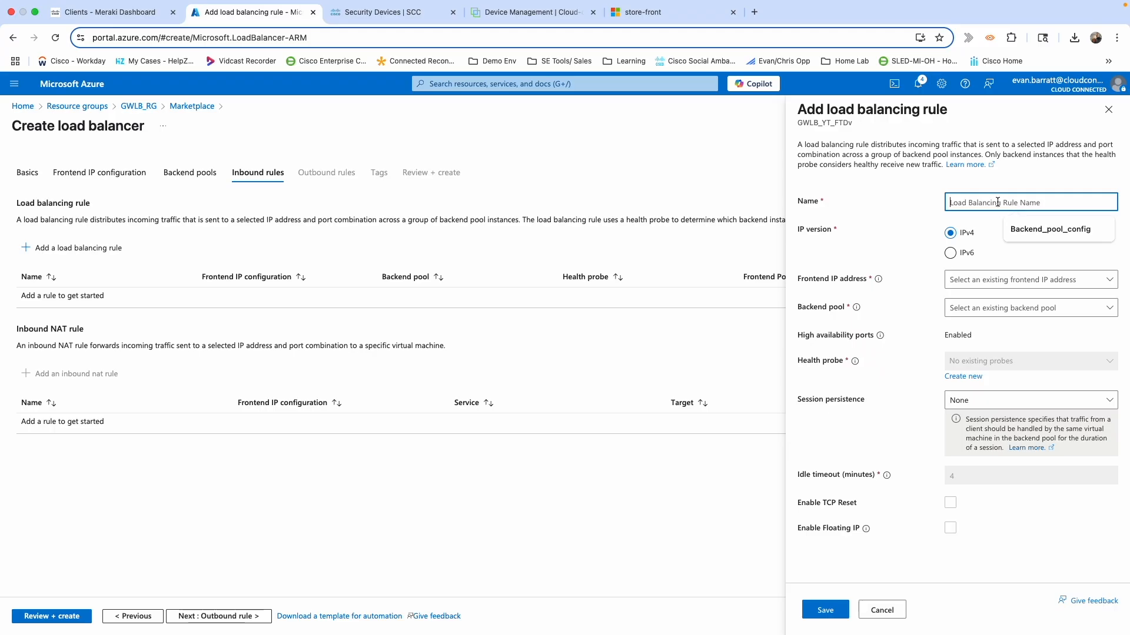
{"action": "type", "text": "LB_R"}
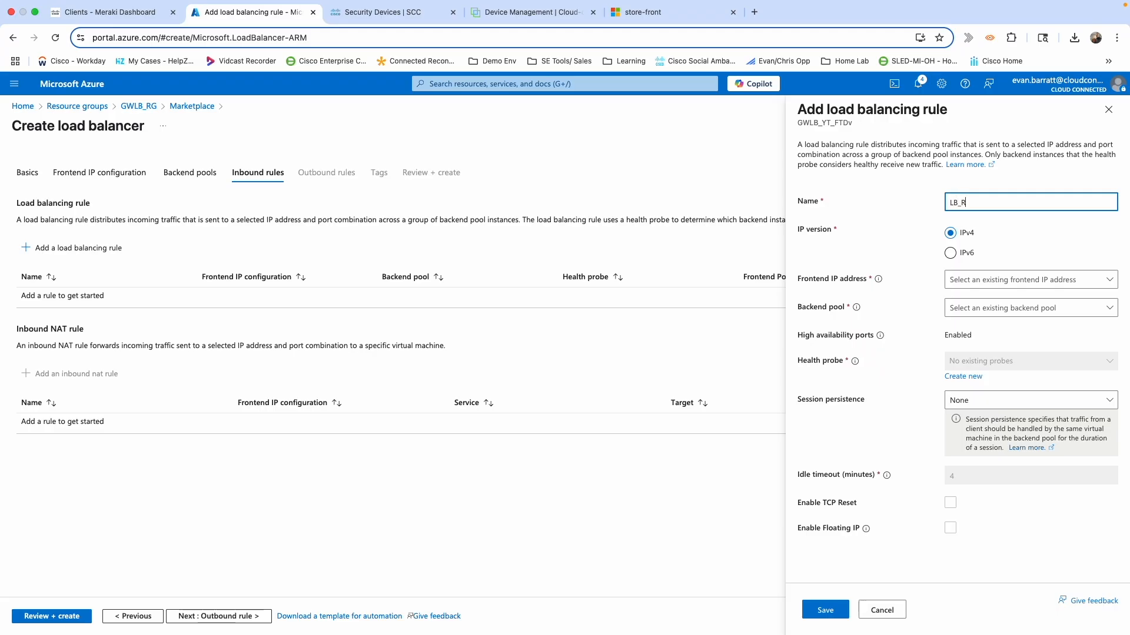
{"action": "type", "text": "ule_Config"}
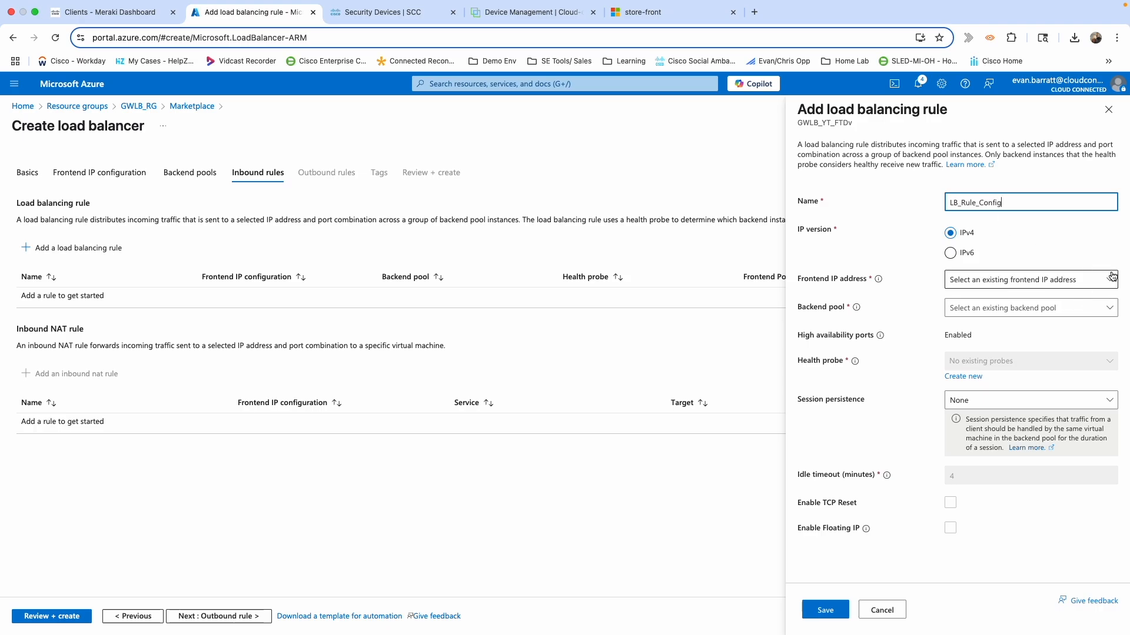
Set the rule's frontend to FrontIP_Config (10.0.34.25) and backend pool to Backend_pool_config.
{"action": "left_click", "coordinate": [1034, 282]}
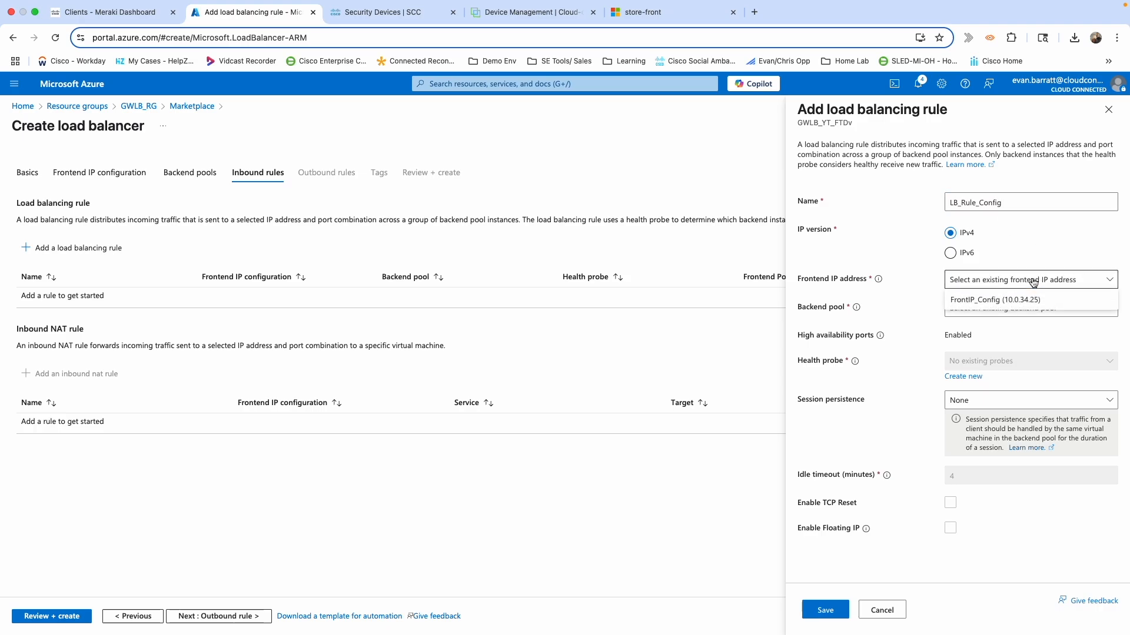
{"action": "left_click", "coordinate": [991, 296]}
{"action": "left_click", "coordinate": [988, 306]}
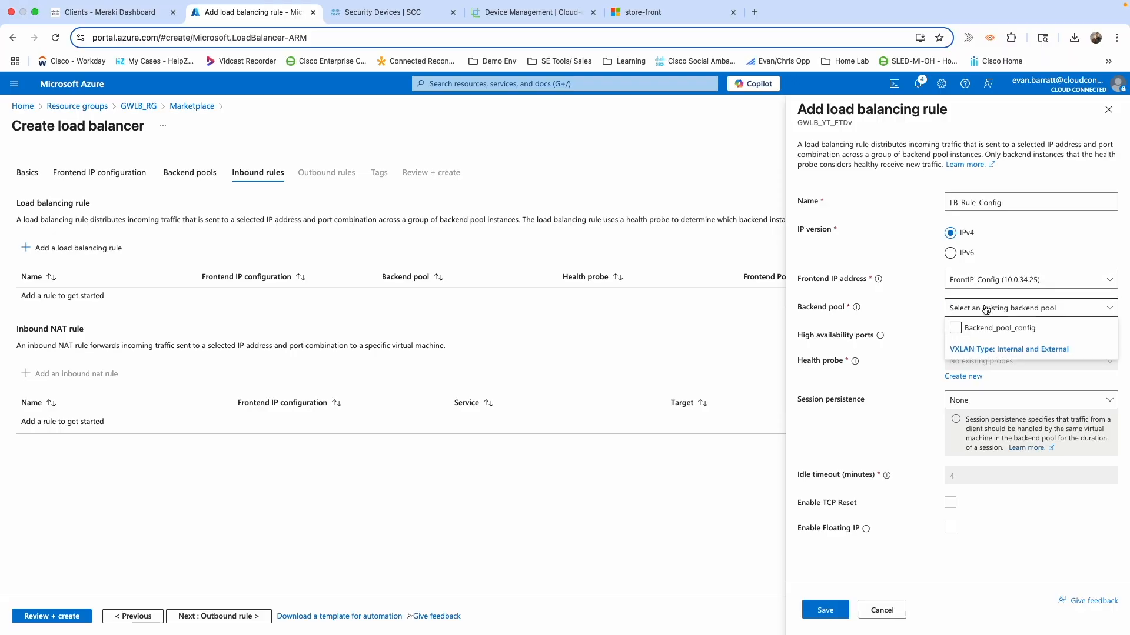
{"action": "left_click", "coordinate": [956, 329]}
{"action": "left_click", "coordinate": [916, 321]}
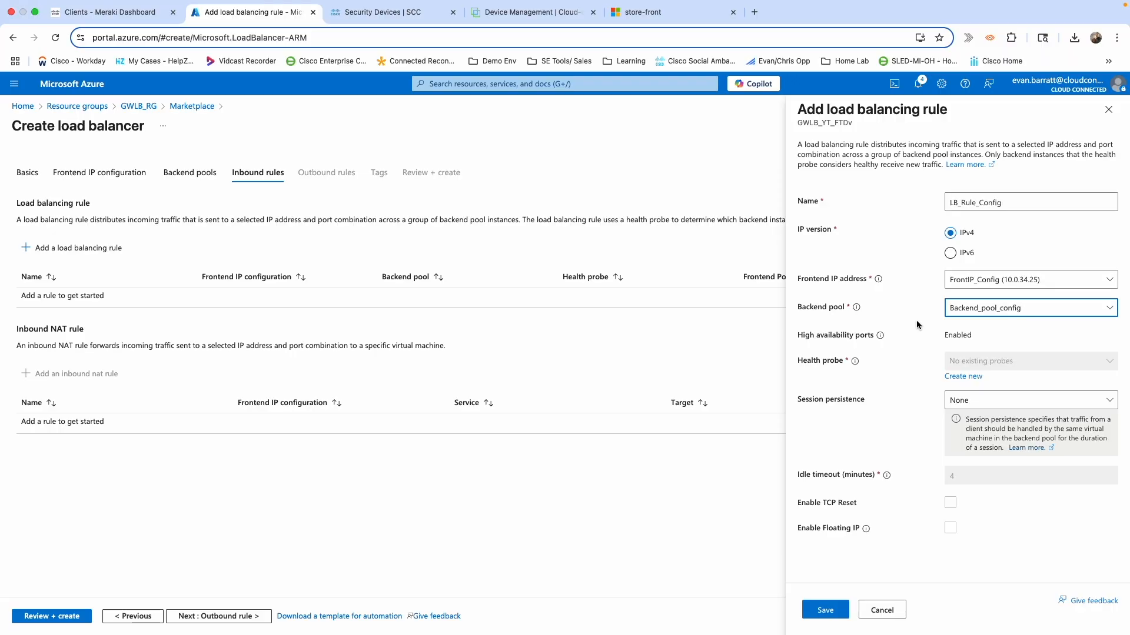
{"action": "left_click", "coordinate": [960, 380]}
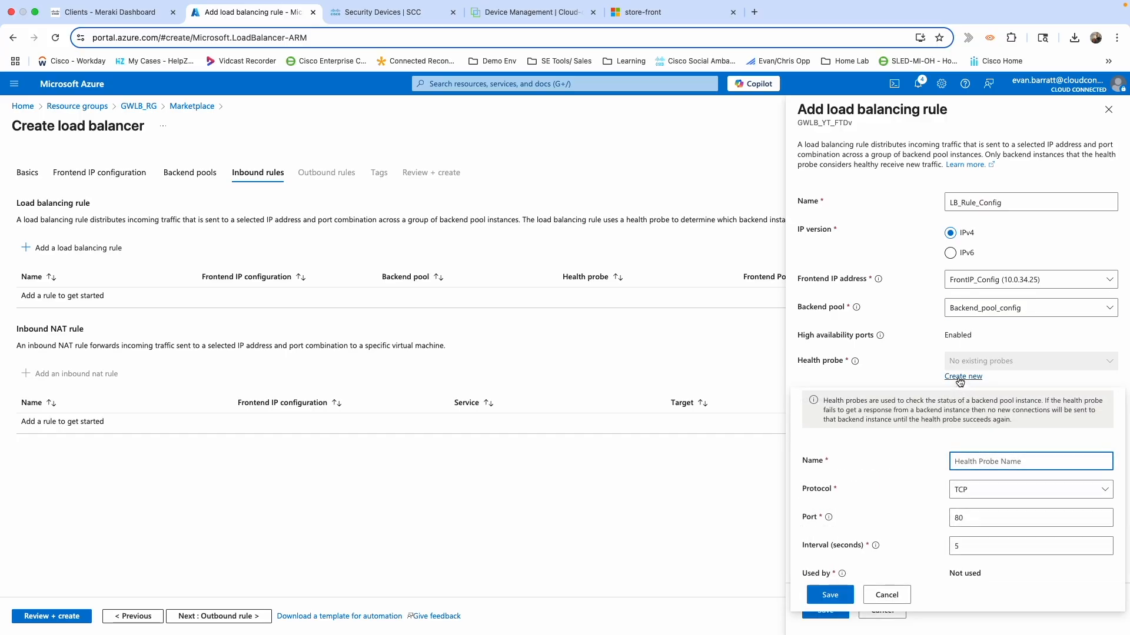
Create a TCP health probe named HealthProbe on port 9443.
{"action": "type", "text": "HealthProbe"}
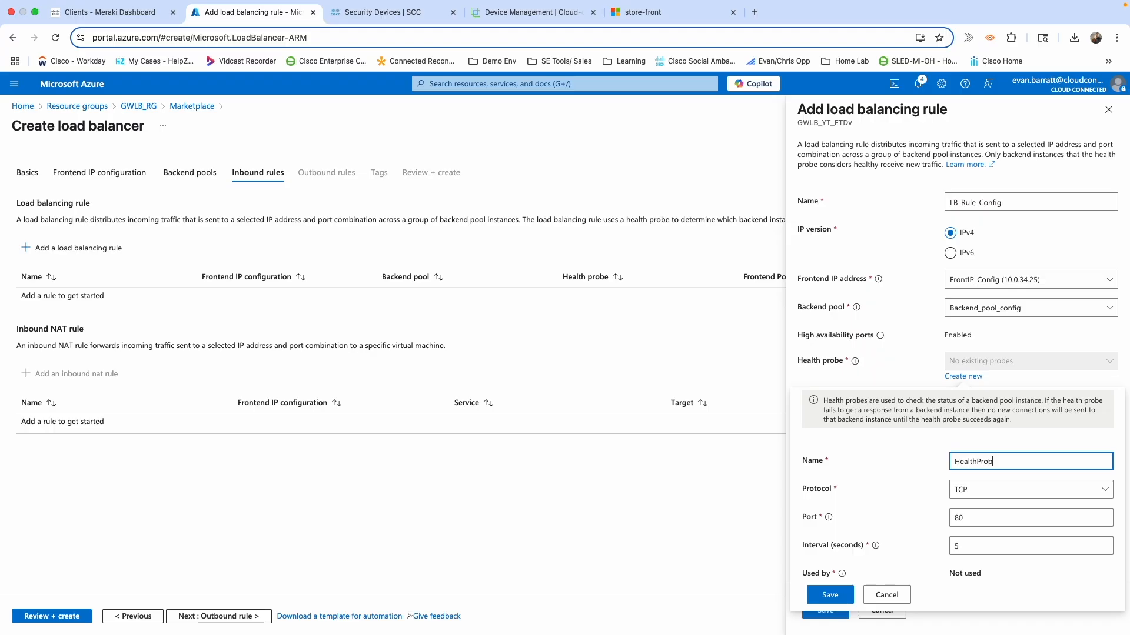
{"action": "left_click", "coordinate": [988, 491]}
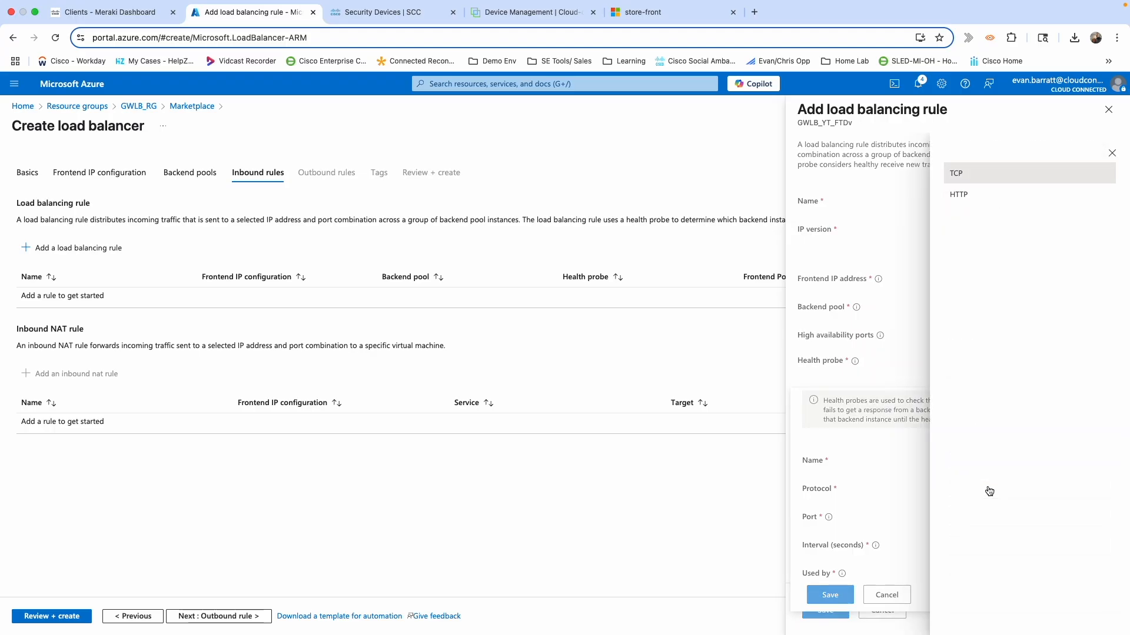
{"action": "left_click", "coordinate": [1112, 152]}
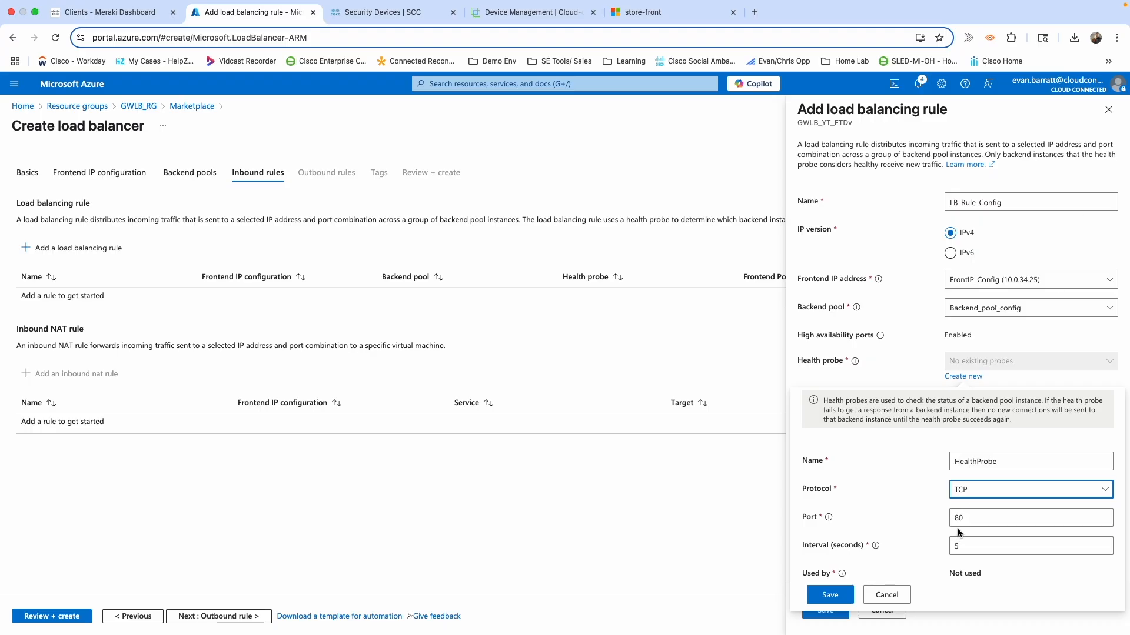
{"action": "right_click", "coordinate": [969, 518]}
{"action": "left_click", "coordinate": [943, 520]}
{"action": "key", "text": "BackSpace"}
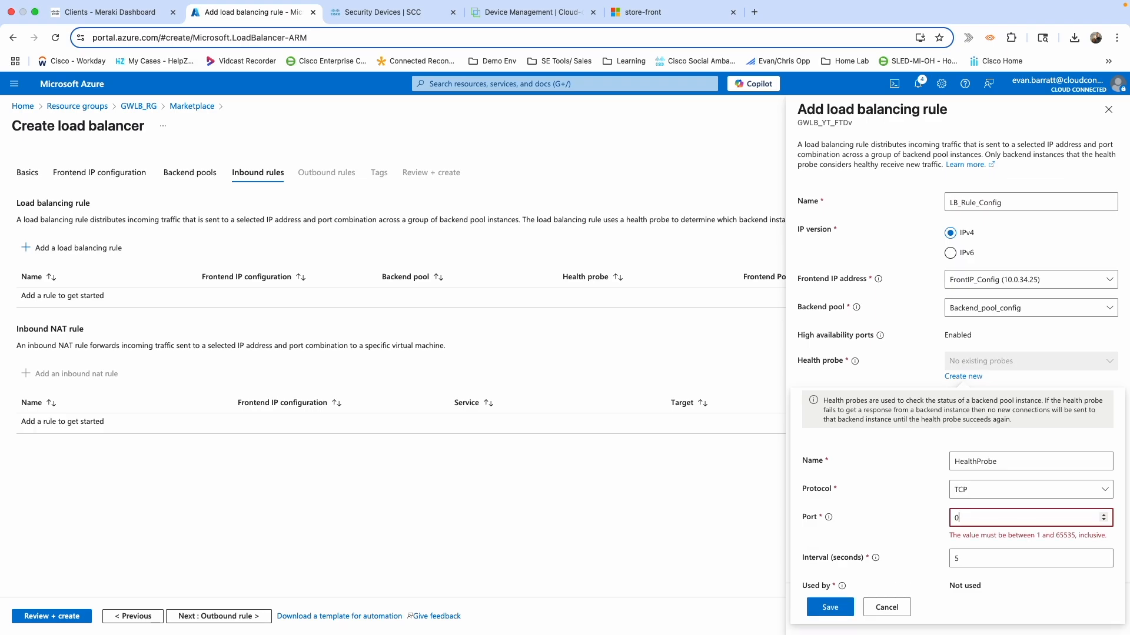
{"action": "type", "text": "9443"}
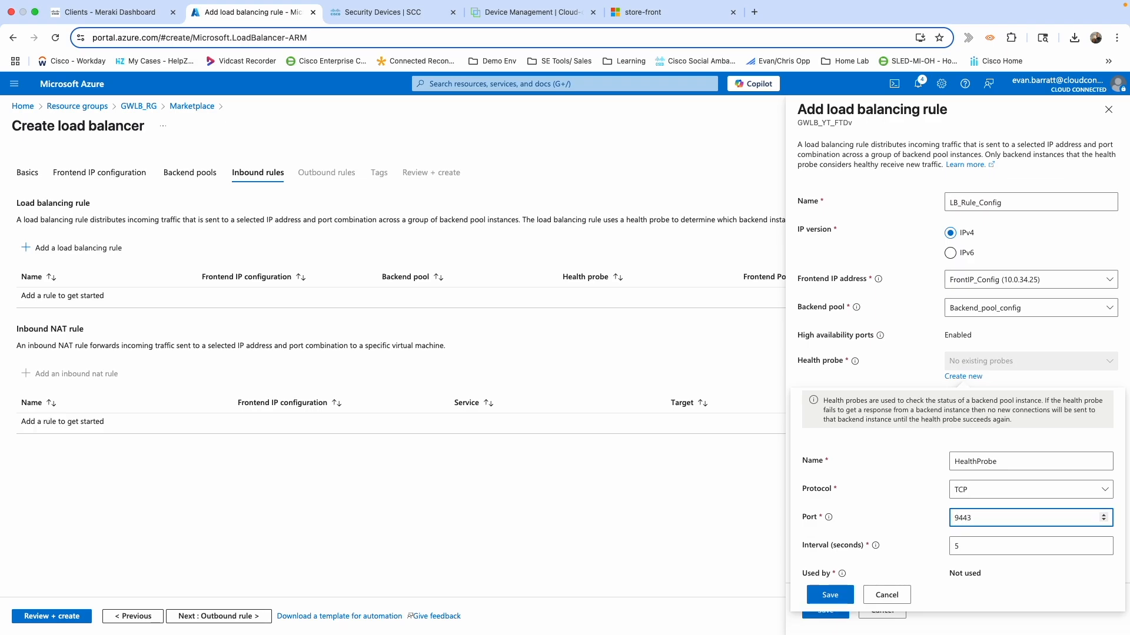
{"action": "left_click", "coordinate": [830, 595]}
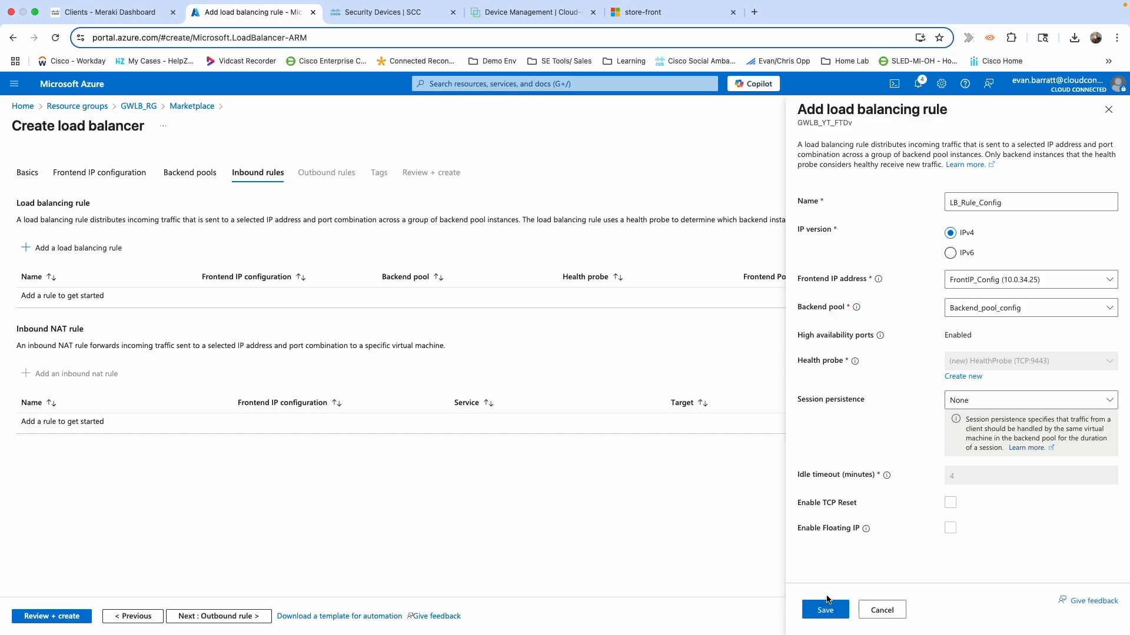
Keep session persistence at None and save the LB_Rule_Config rule.
{"action": "left_click", "coordinate": [1008, 405]}
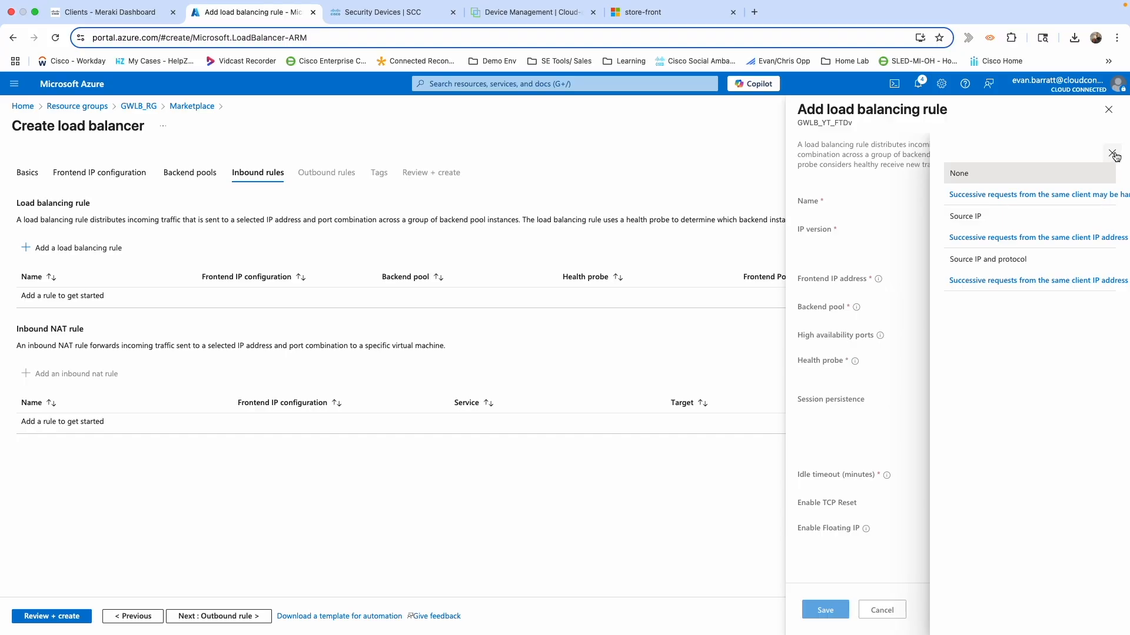
{"action": "left_click", "coordinate": [1112, 154]}
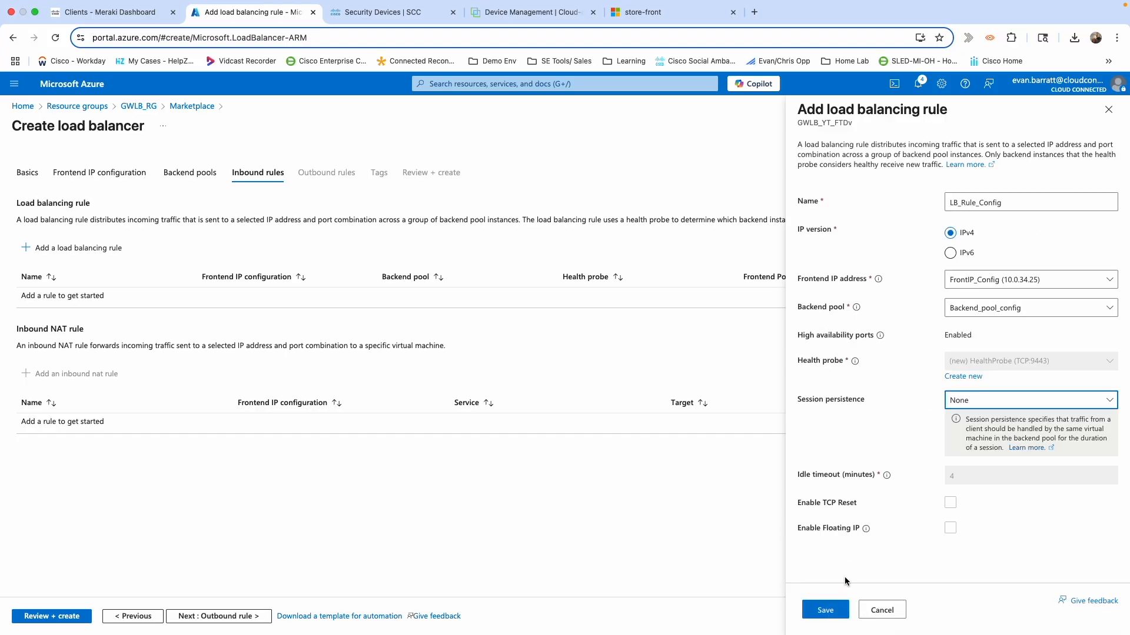
{"action": "left_click", "coordinate": [825, 611]}
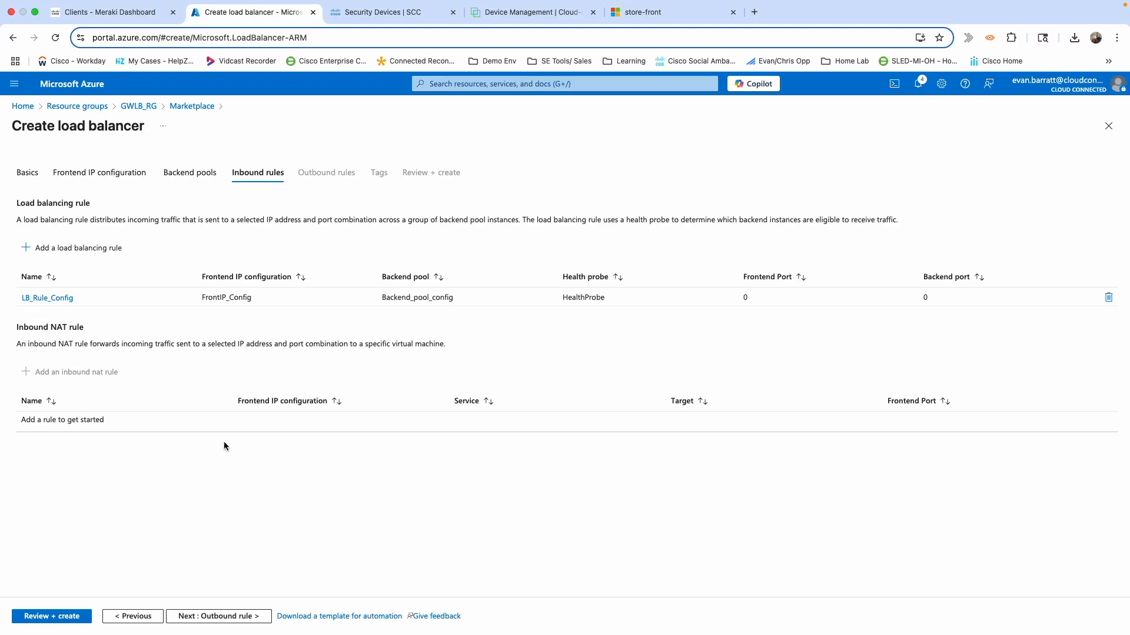
Validate and create the GWLB_YT_FTDv gateway load balancer deployment.
{"action": "left_click", "coordinate": [48, 618]}
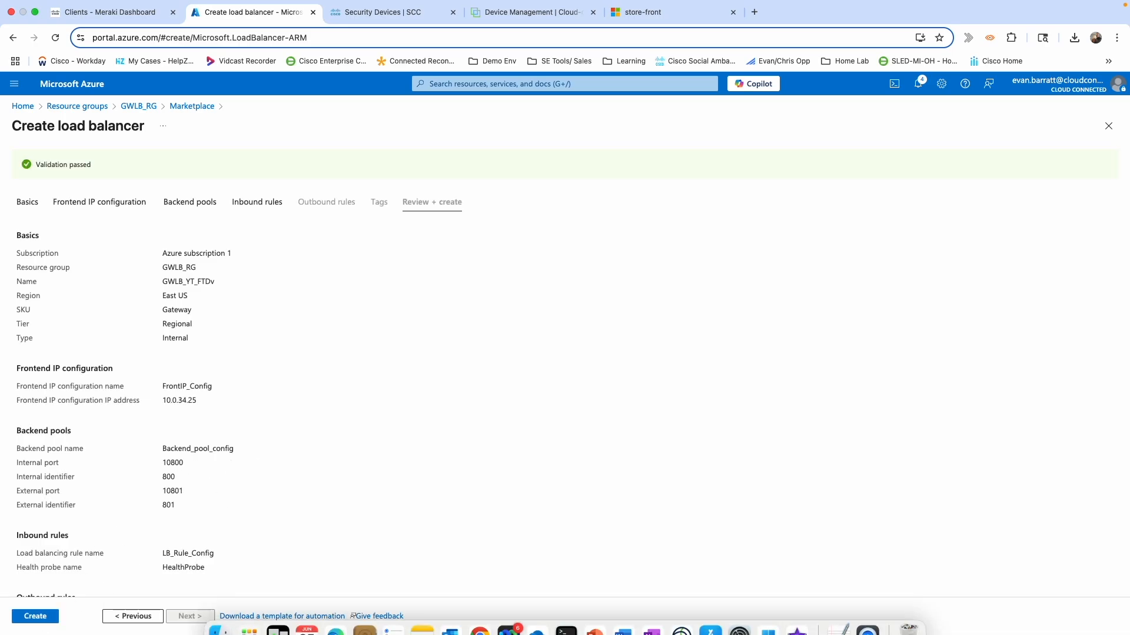
{"action": "left_click", "coordinate": [36, 617]}
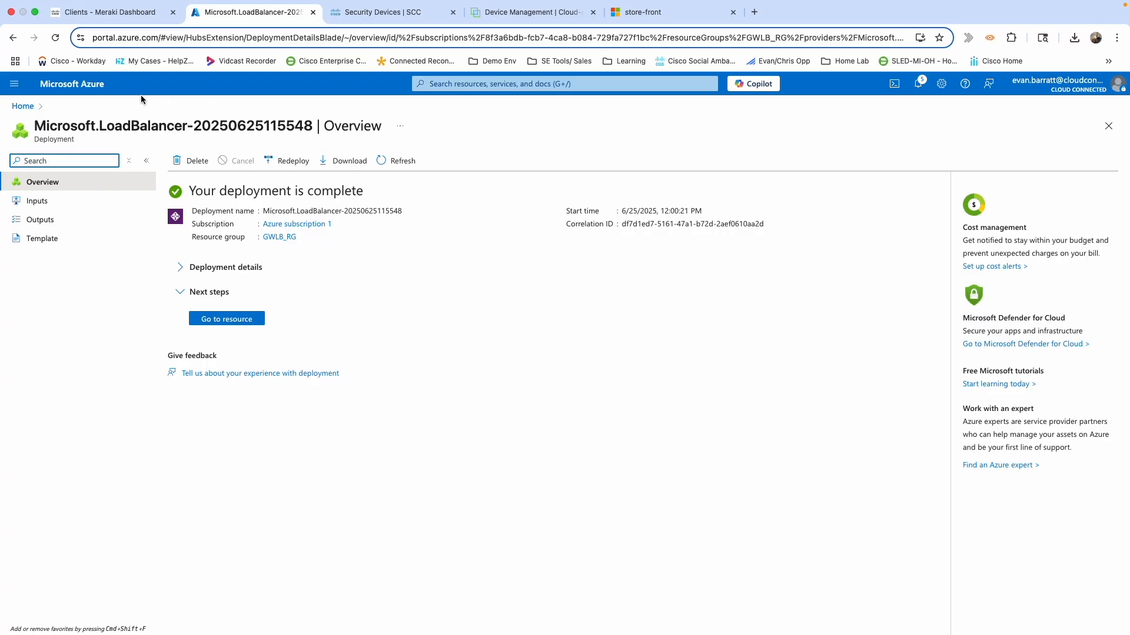
Go to the kubernetes load balancer and view its frontend IP configurations.
{"action": "left_click", "coordinate": [23, 106]}
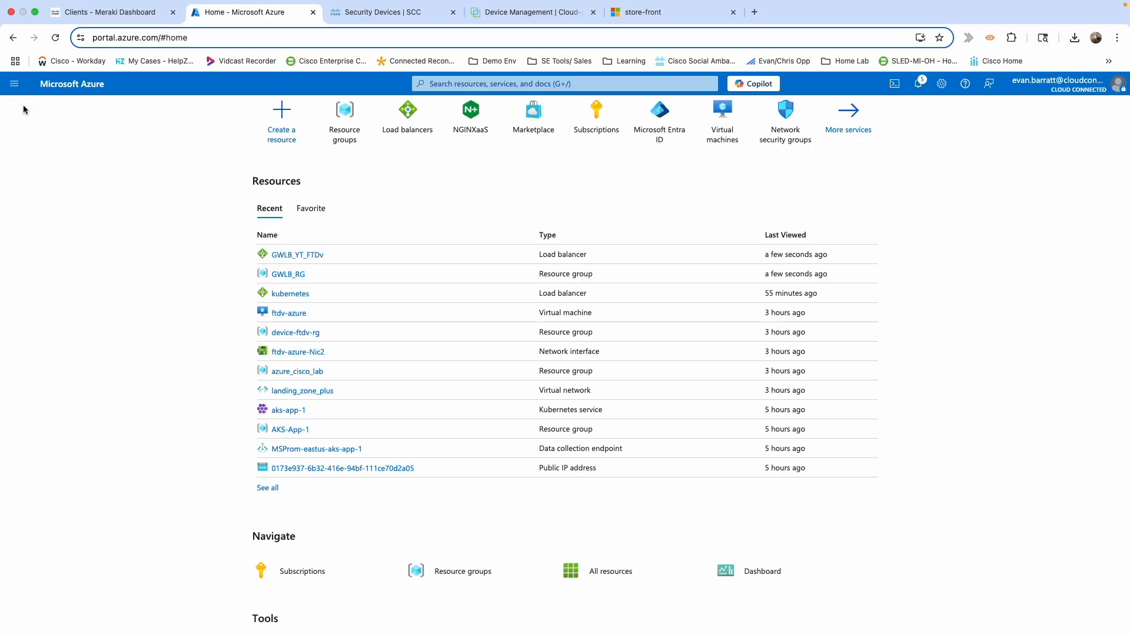
{"action": "left_click", "coordinate": [352, 132]}
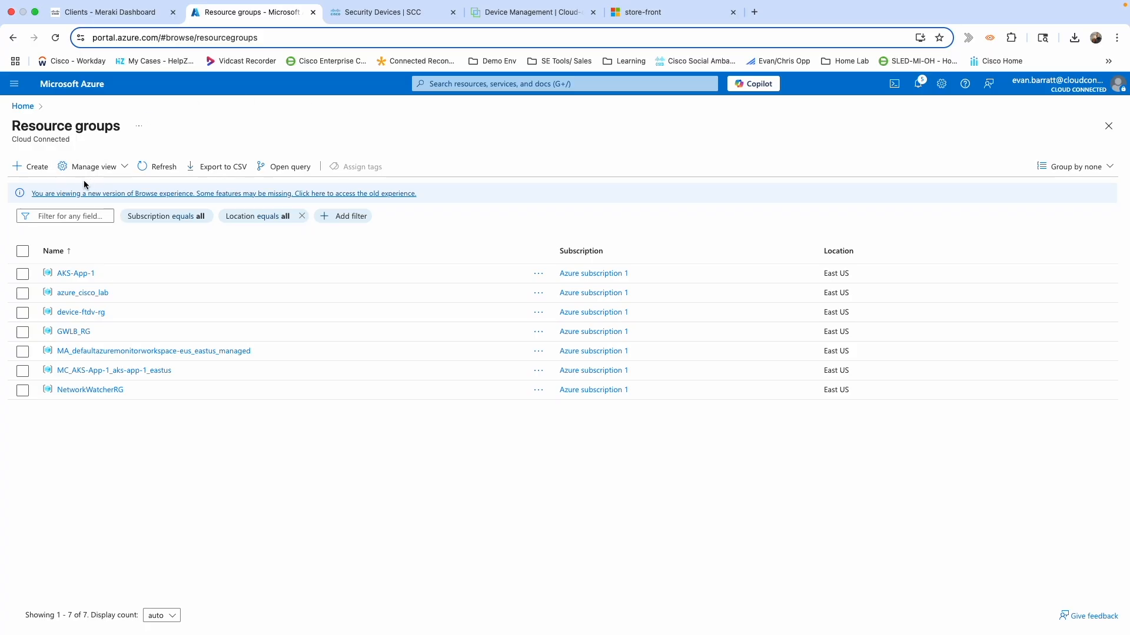
{"action": "left_click", "coordinate": [471, 84]}
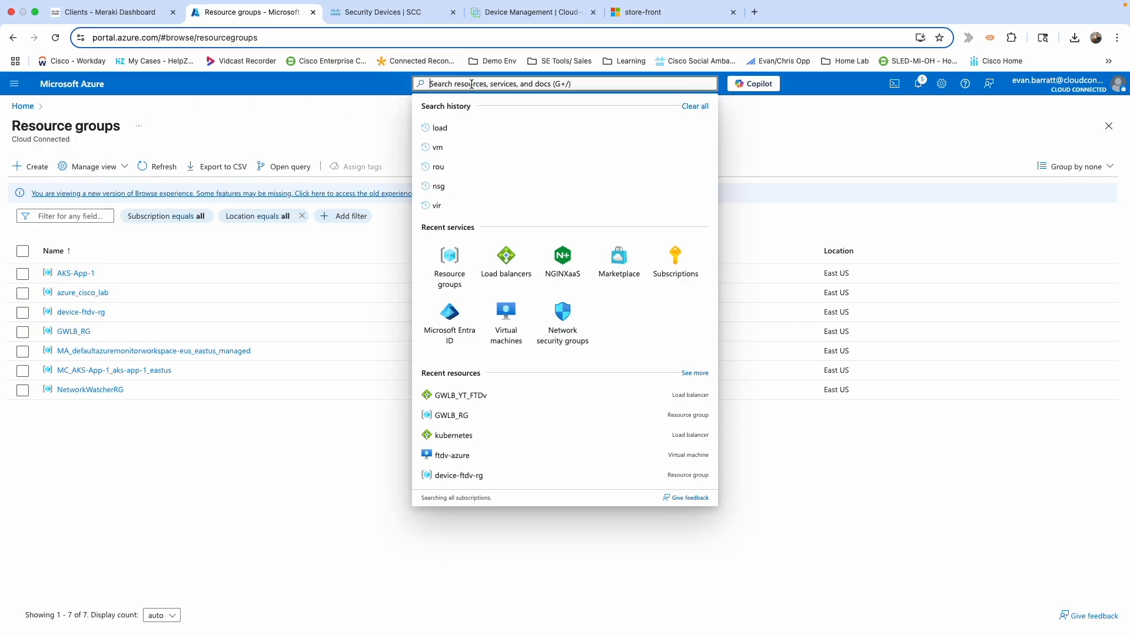
{"action": "left_click", "coordinate": [506, 257]}
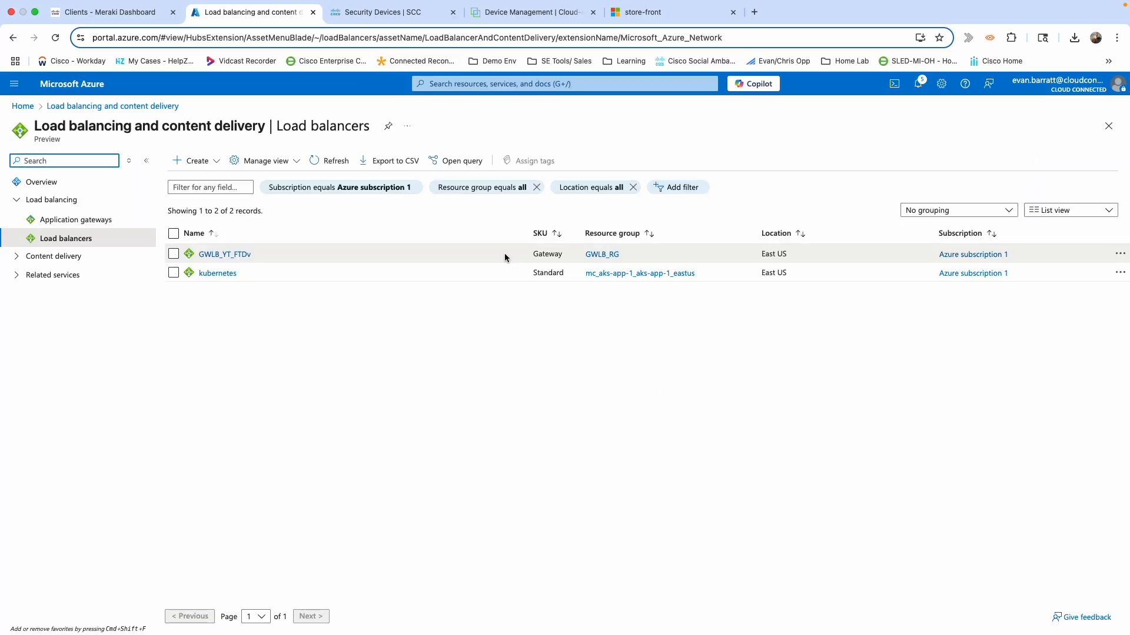
{"action": "left_click", "coordinate": [226, 275]}
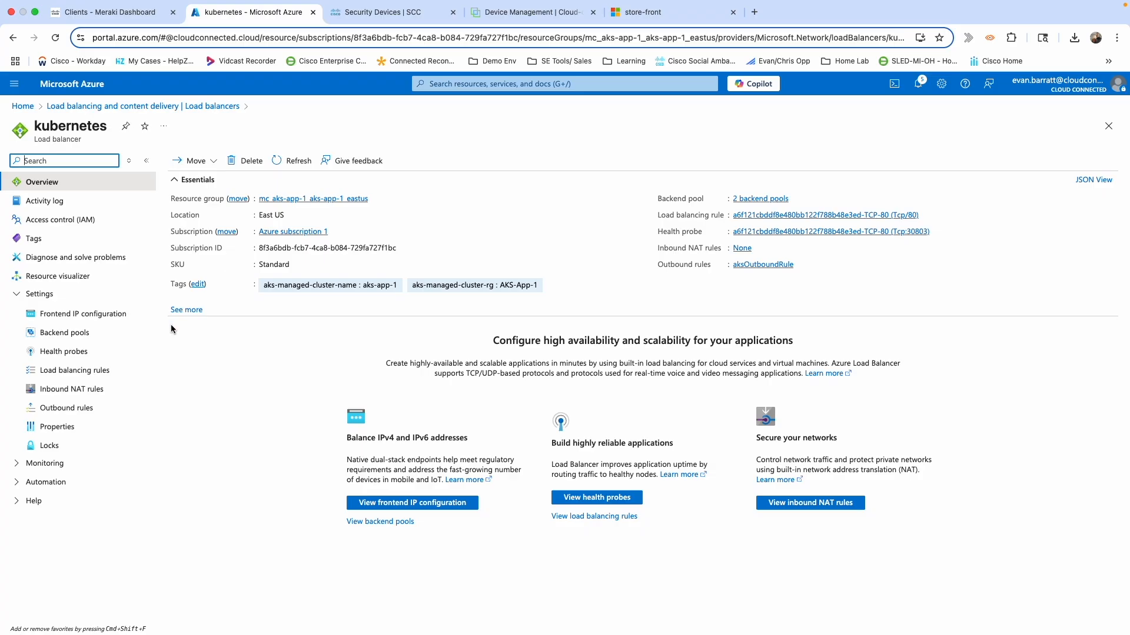
{"action": "left_click", "coordinate": [92, 316]}
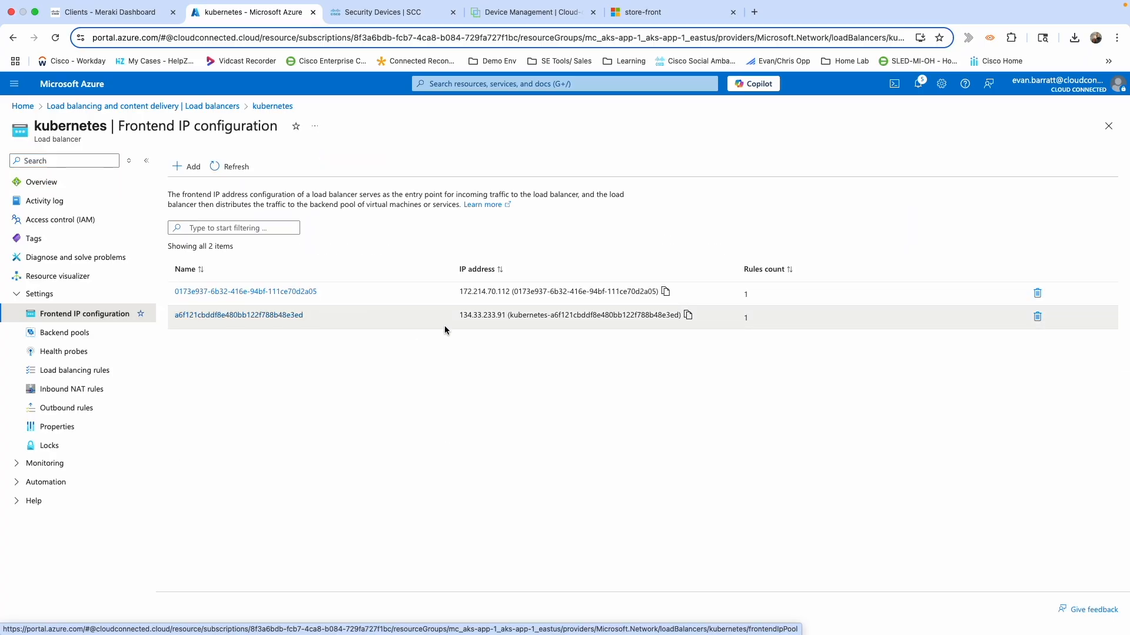
Chain frontend 134.33.233.91 to gateway frontend FrontIP_Config (10.0.34.25), save, and return to Home.
{"action": "left_click", "coordinate": [243, 316]}
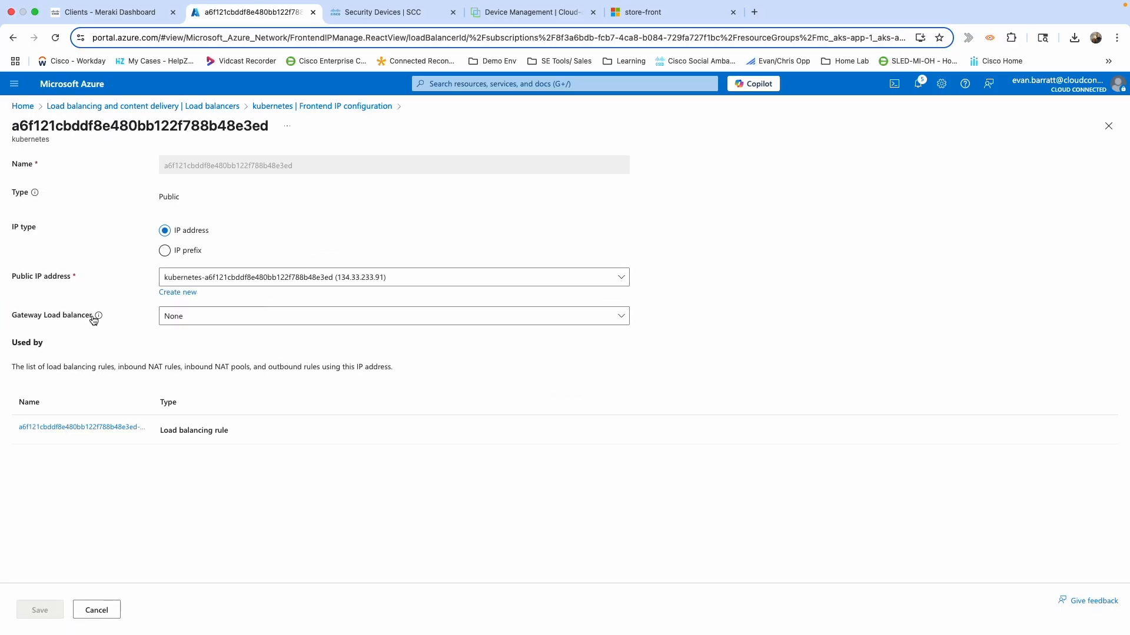
{"action": "left_click", "coordinate": [337, 322]}
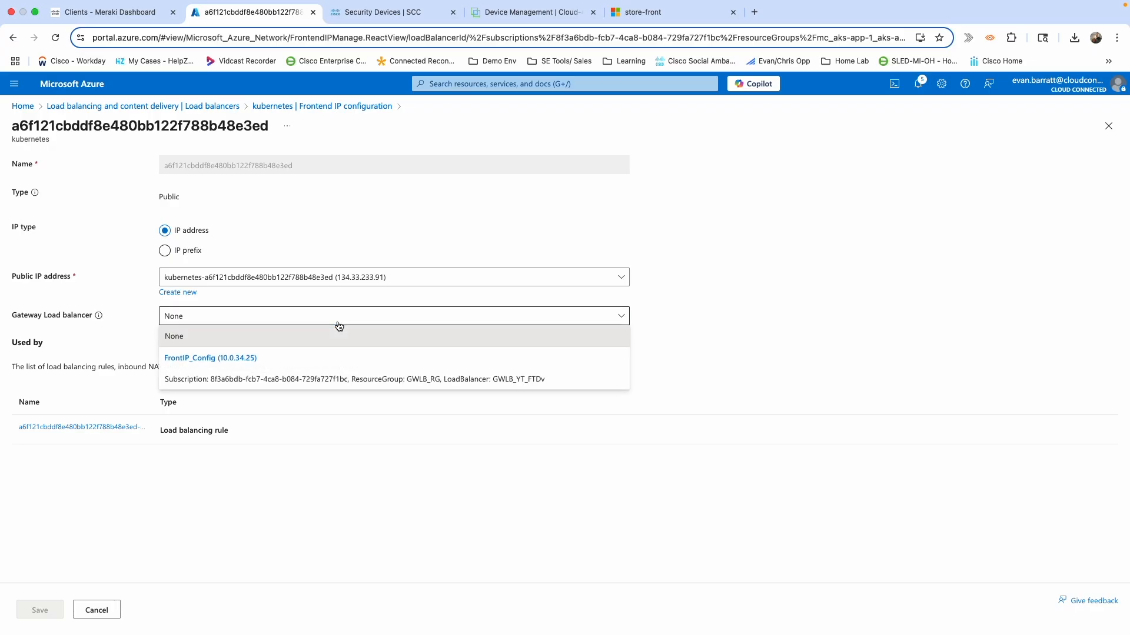
{"action": "left_click", "coordinate": [230, 378]}
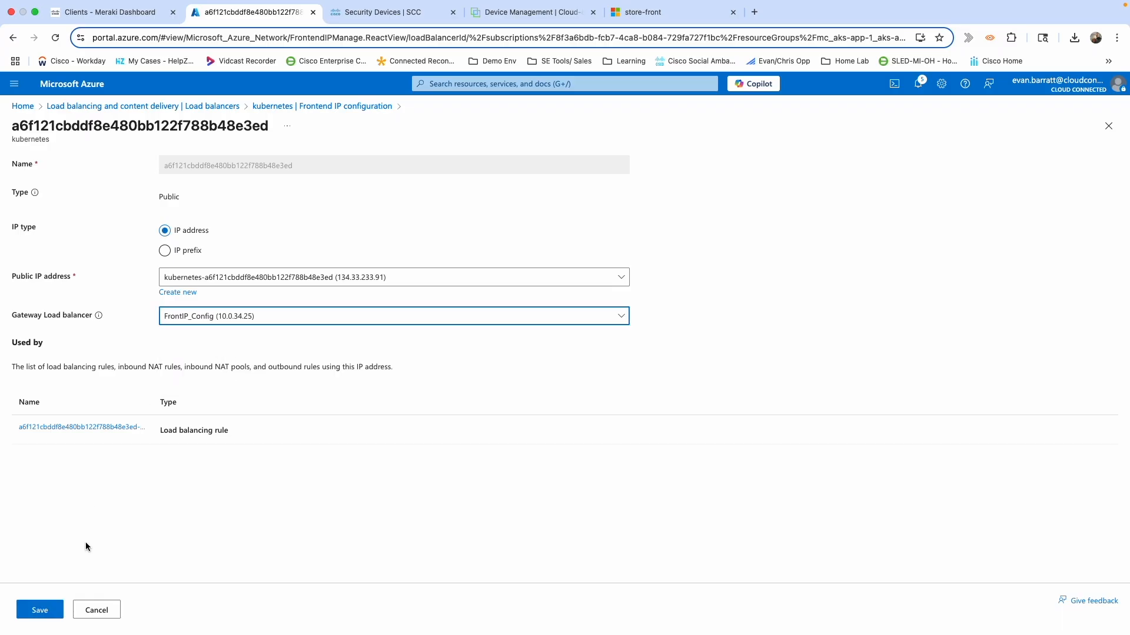
{"action": "left_click", "coordinate": [39, 612]}
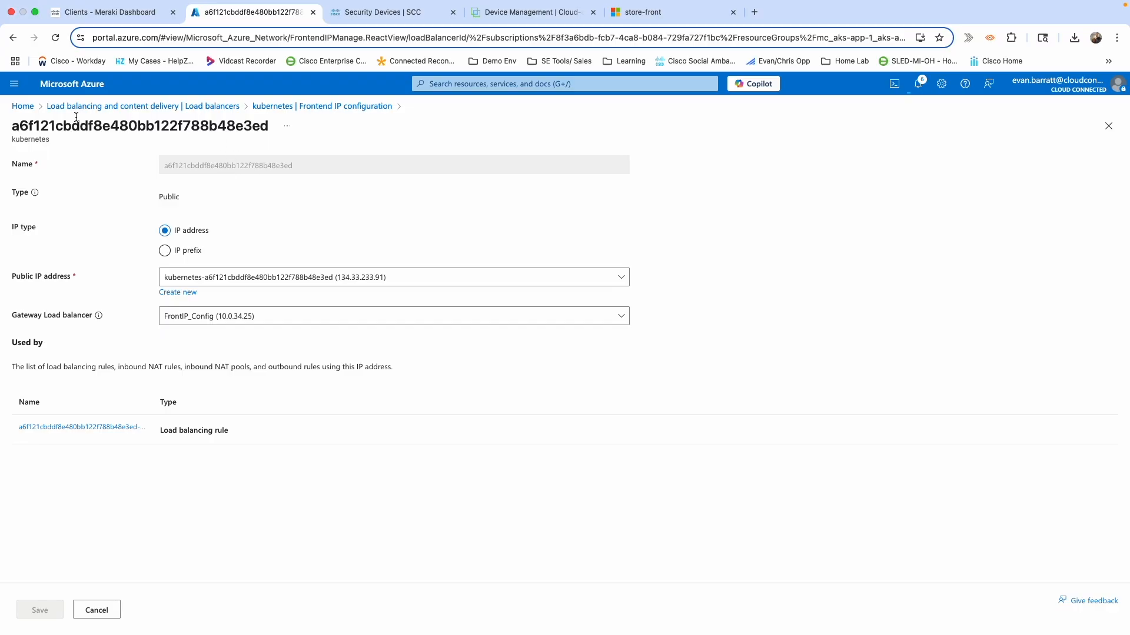
{"action": "left_click", "coordinate": [24, 105]}
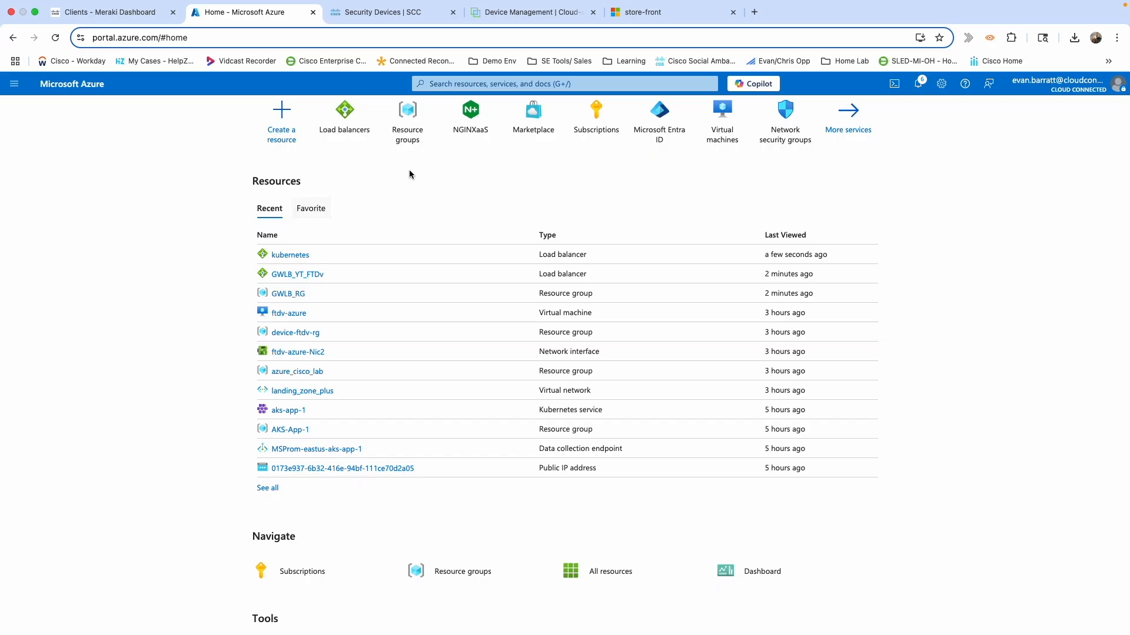
Go from resource group azure_cisco_lab to network interface app2-nextcloud411_z1's IP configurations page.
{"action": "left_click", "coordinate": [406, 121]}
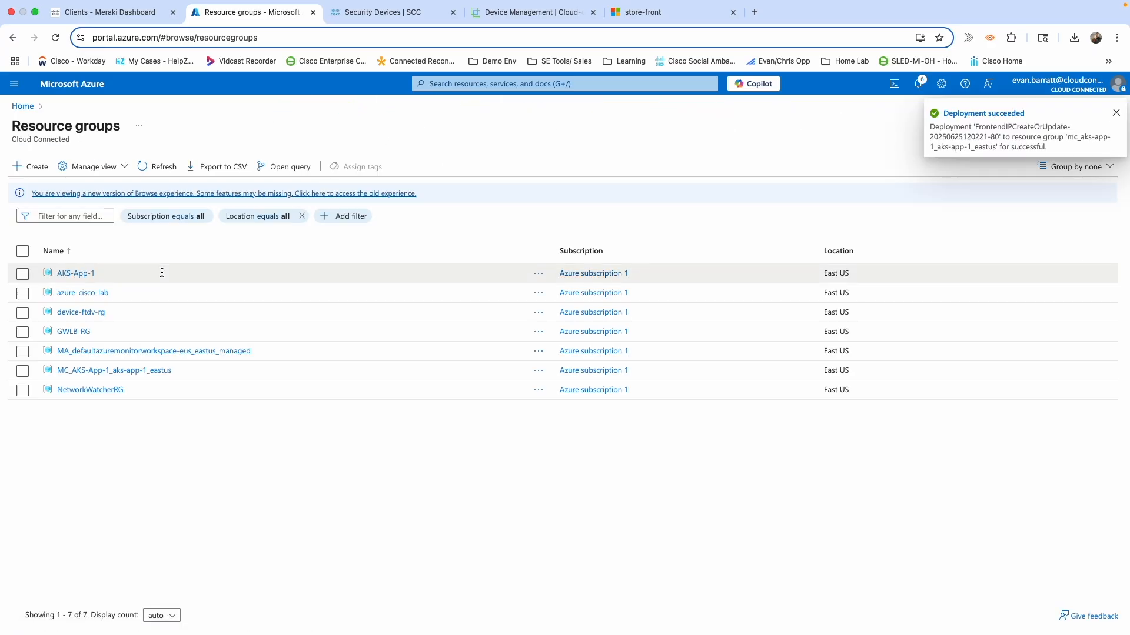
{"action": "left_click", "coordinate": [71, 294]}
{"action": "scroll", "coordinate": [496, 415], "scroll_direction": "down", "scroll_amount": 2}
{"action": "scroll", "coordinate": [496, 416], "scroll_direction": "up", "scroll_amount": 2}
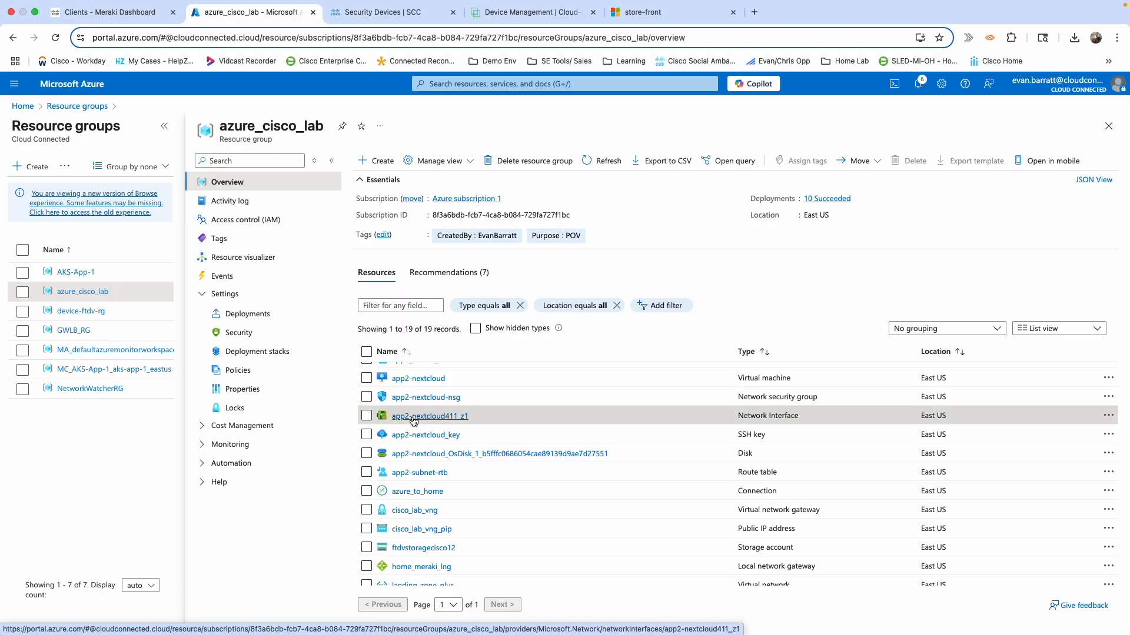
{"action": "left_click", "coordinate": [412, 418]}
{"action": "left_click", "coordinate": [78, 275]}
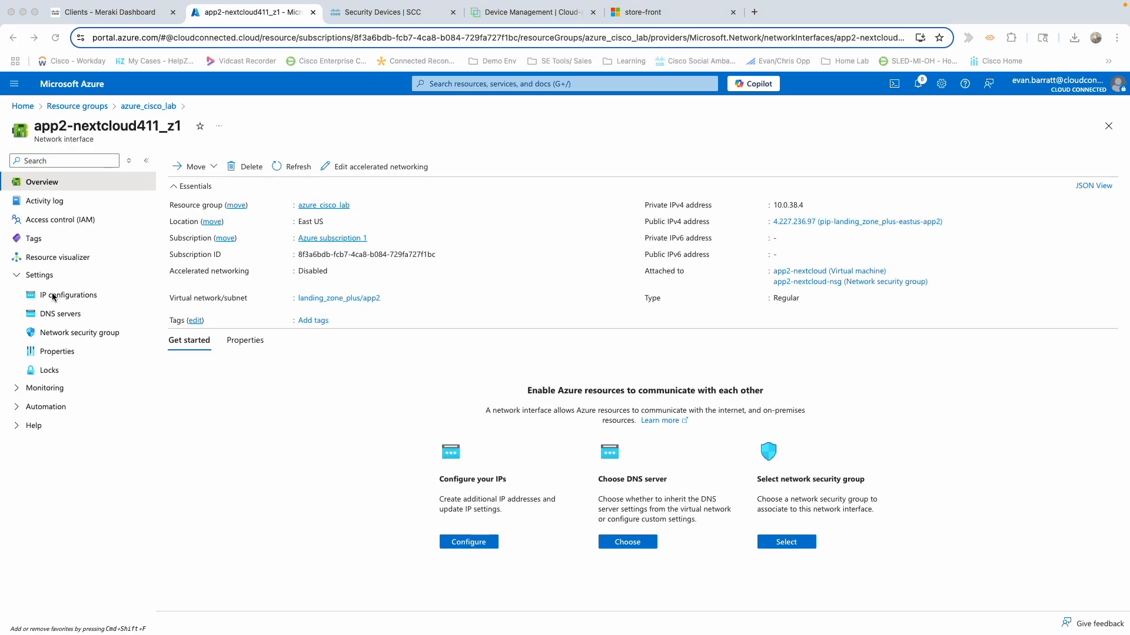
{"action": "left_click", "coordinate": [53, 296]}
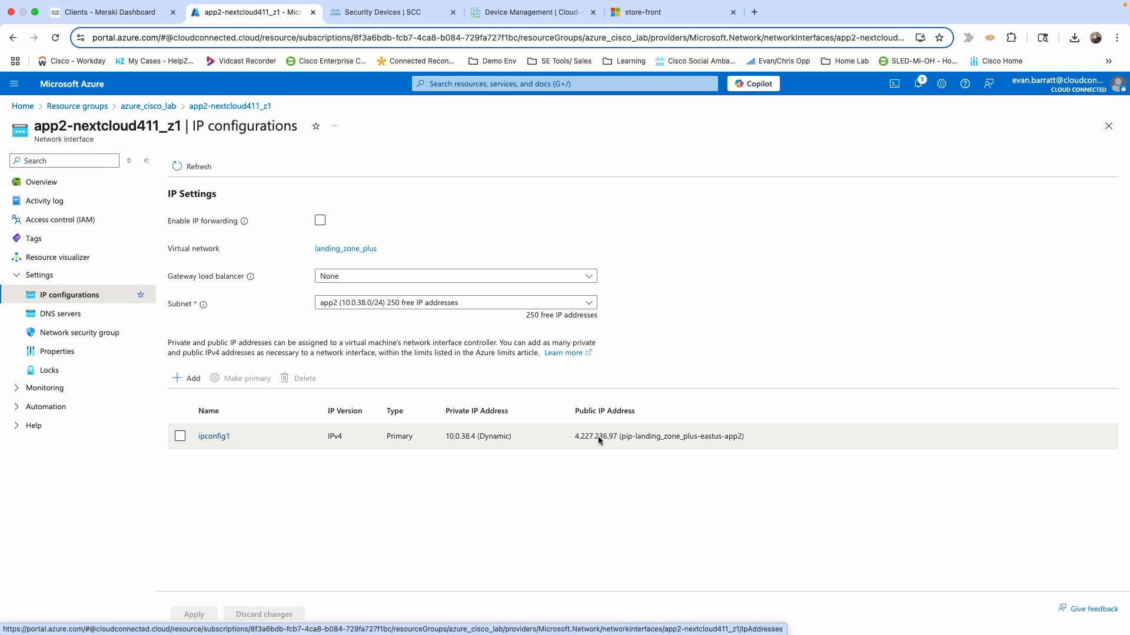
Expand the Gateway load balancer dropdown for app2-nextcloud411_z1, which is still set to None.
{"action": "left_click", "coordinate": [589, 277]}
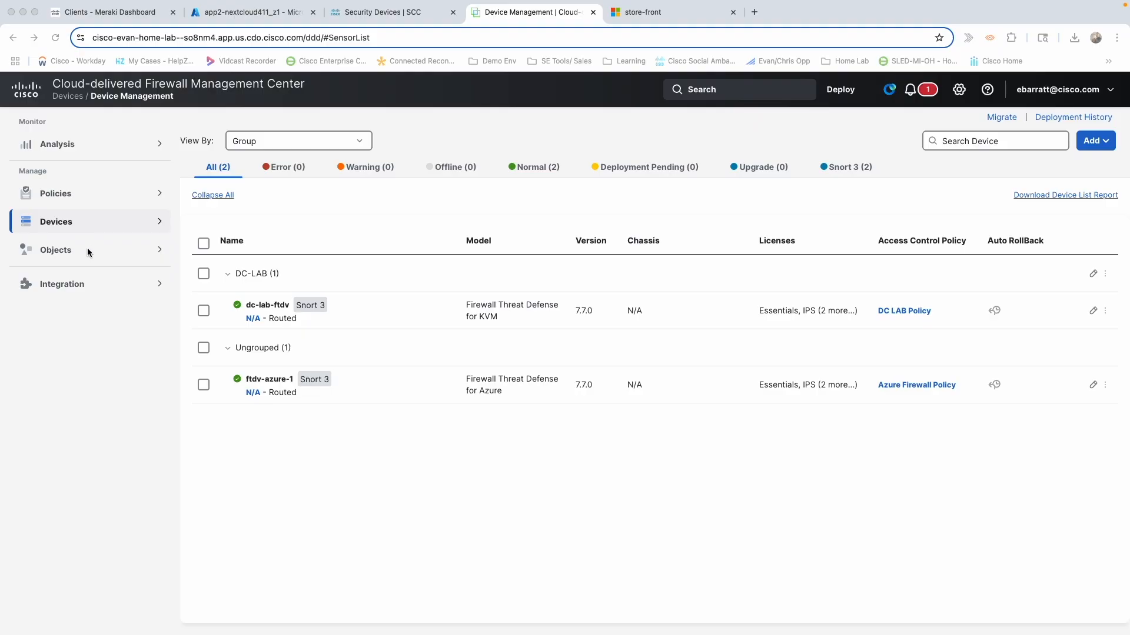
Add a host network object AzurePrope with address 168.63.129.16 in Object Management.
{"action": "left_click", "coordinate": [53, 250]}
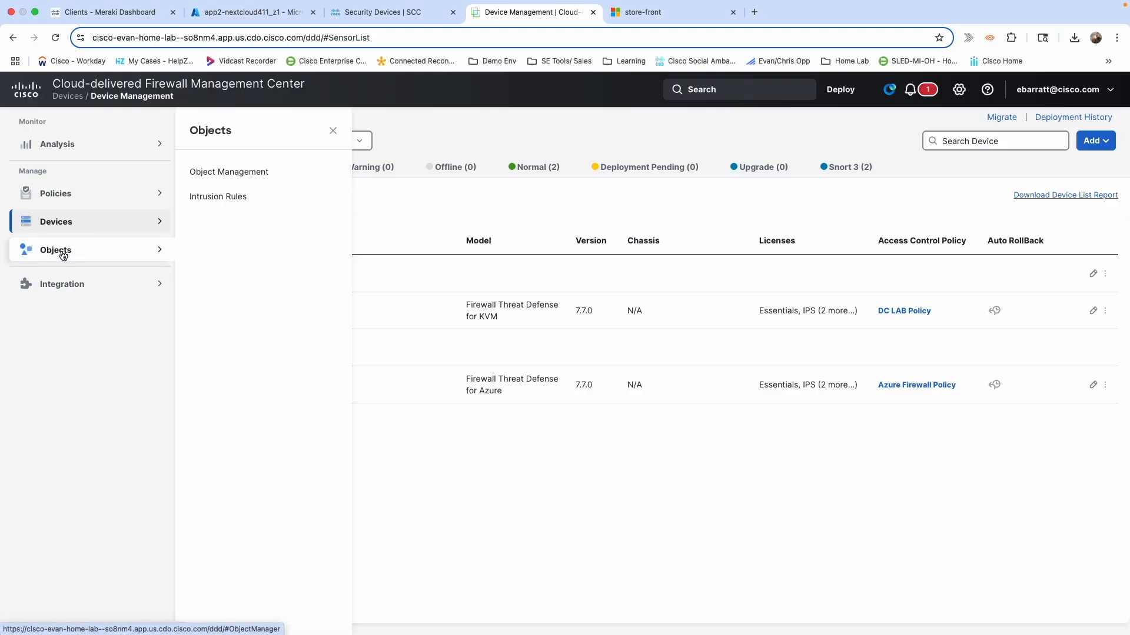
{"action": "left_click", "coordinate": [253, 172]}
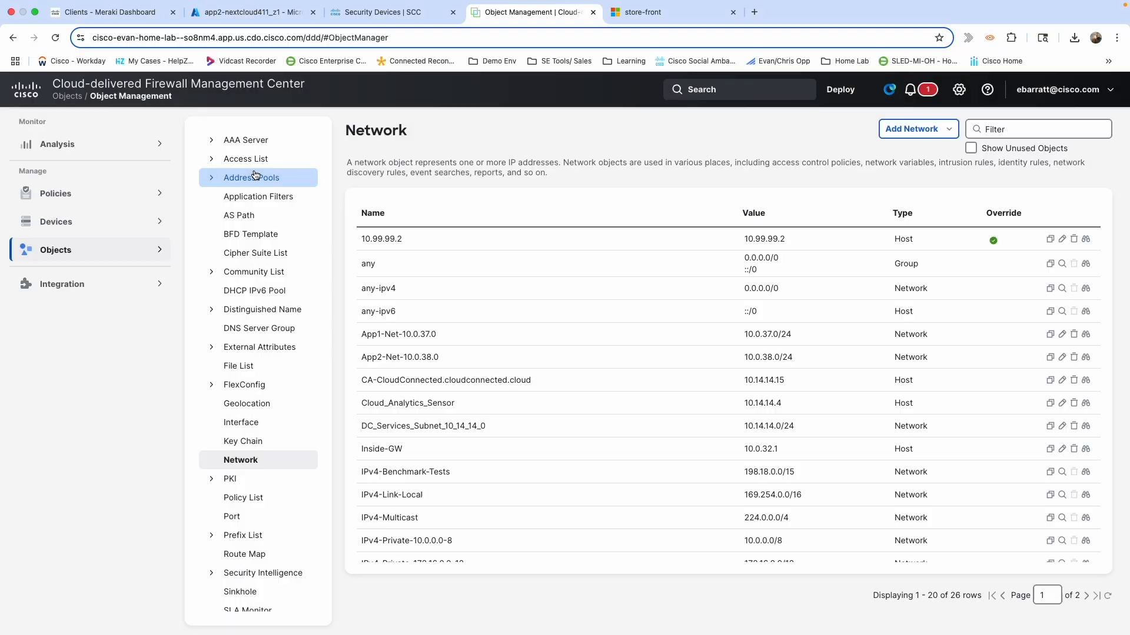
{"action": "left_click", "coordinate": [921, 131]}
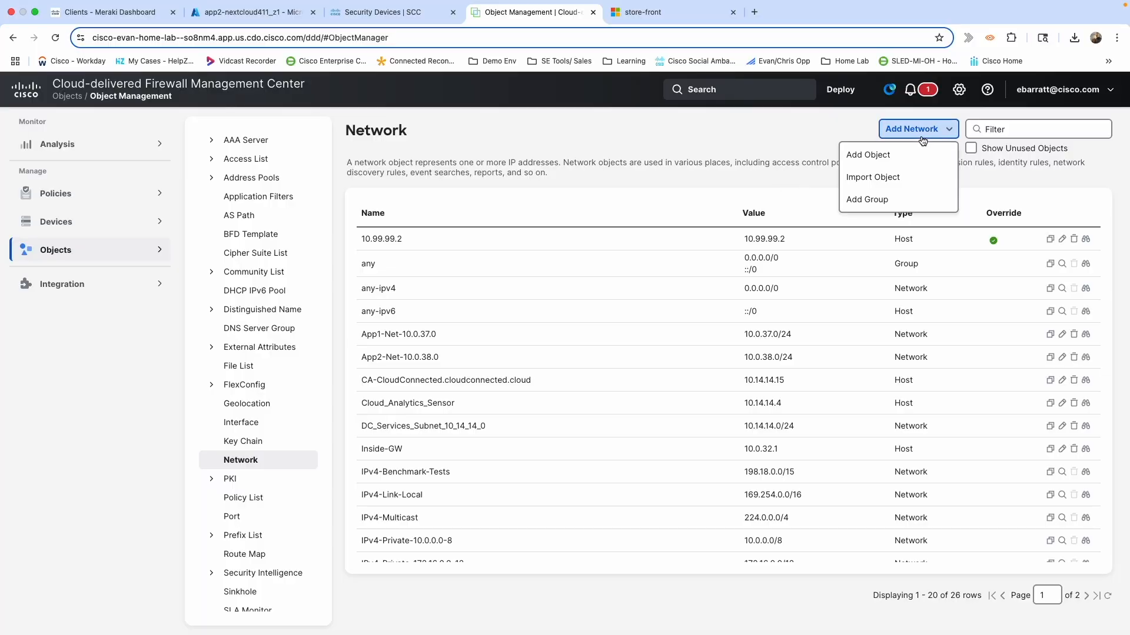
{"action": "left_click", "coordinate": [877, 157]}
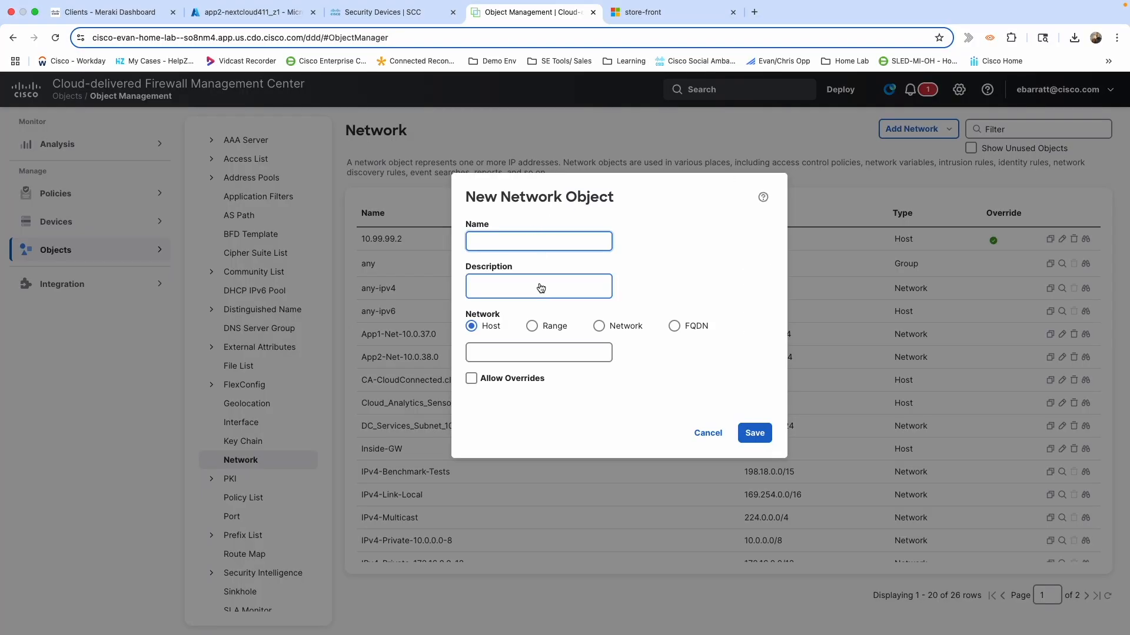
{"action": "type", "text": "A"}
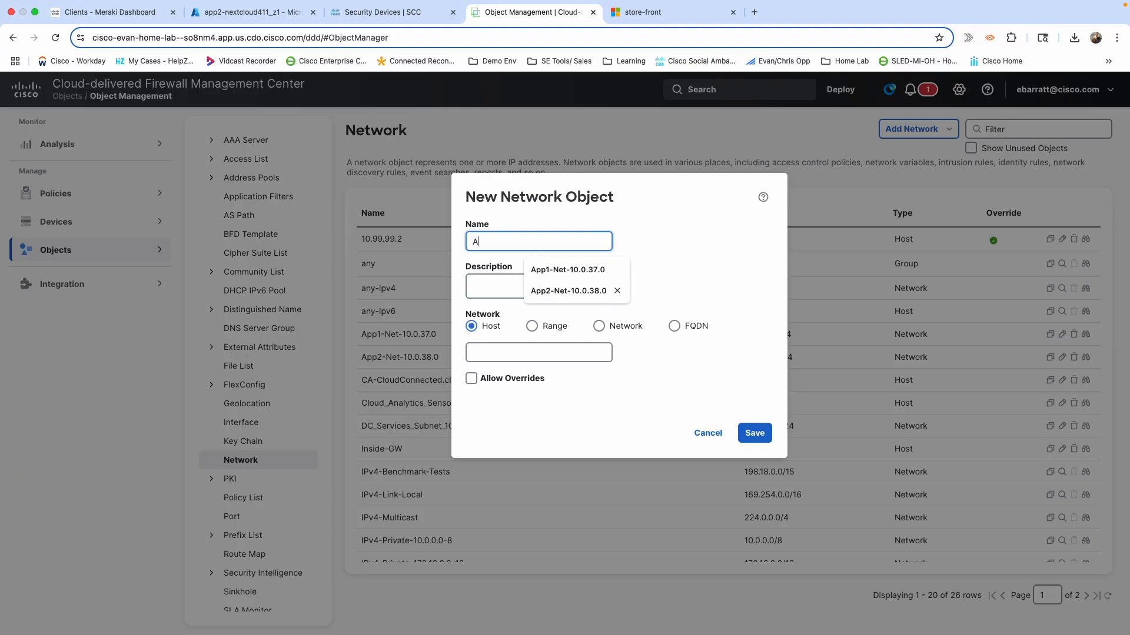
{"action": "type", "text": "zurePrope"}
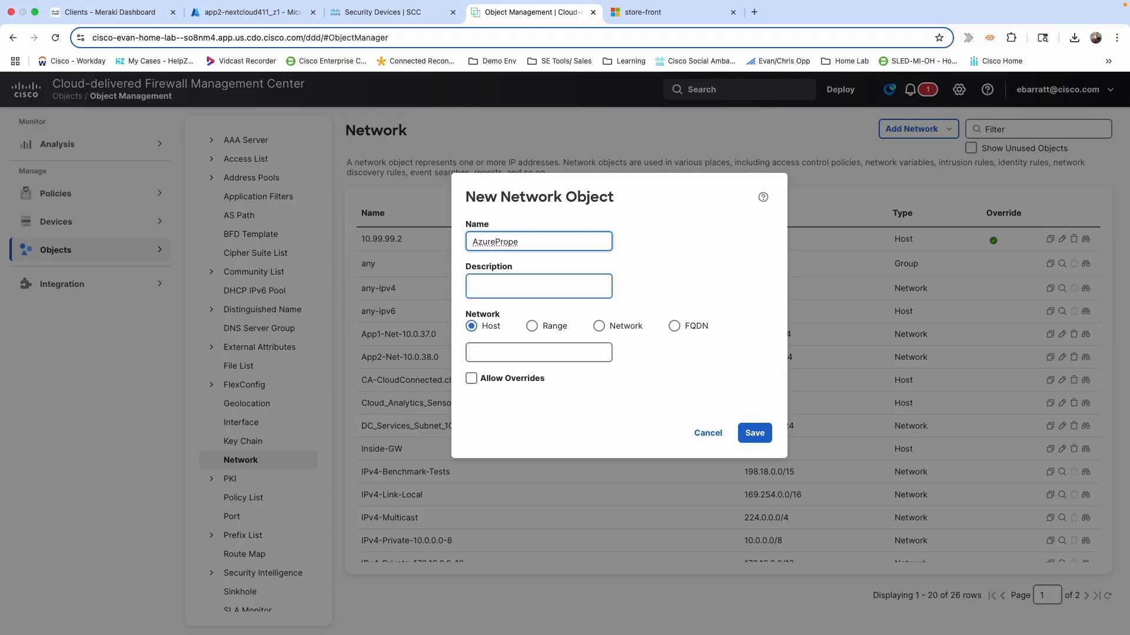
{"action": "key", "text": "Tab"}
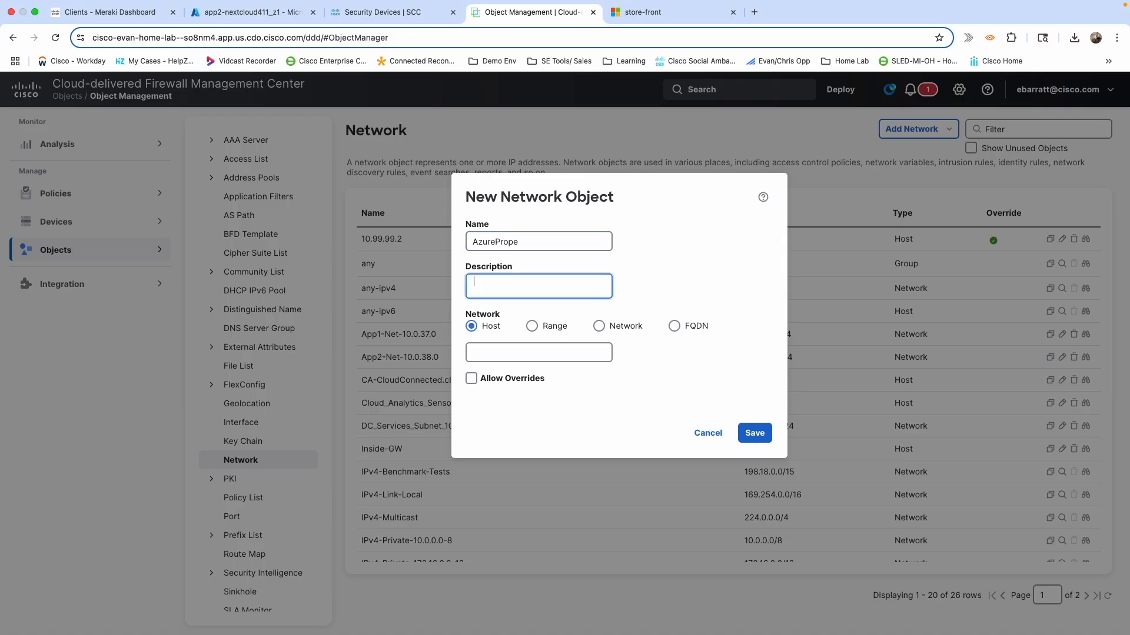
{"action": "key", "text": "Tab"}
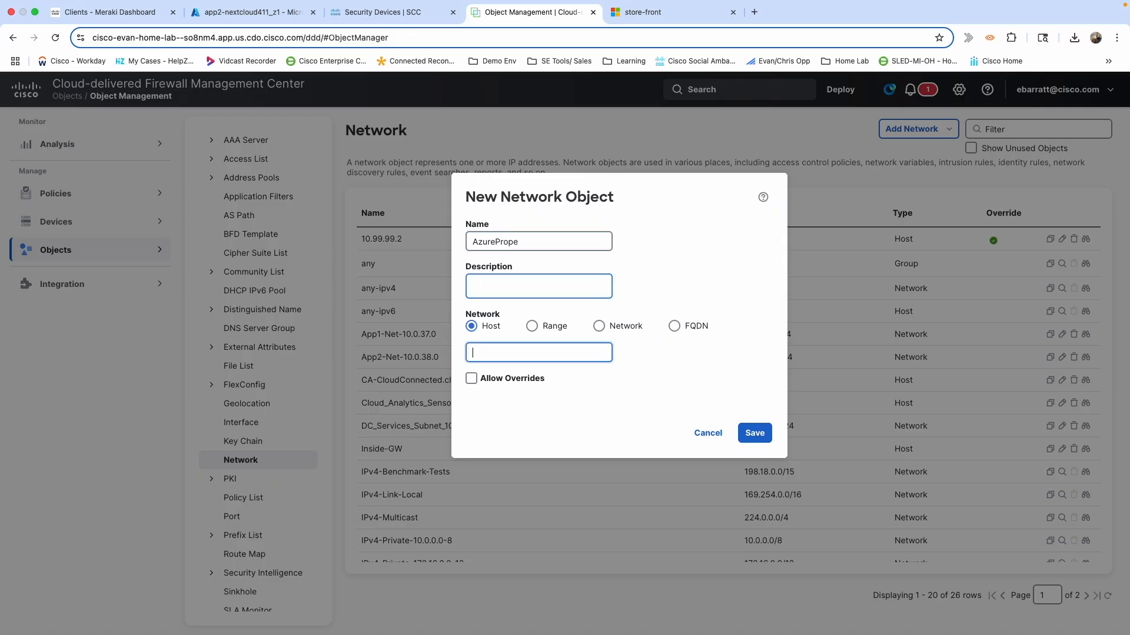
{"action": "type", "text": "168.63.129.16"}
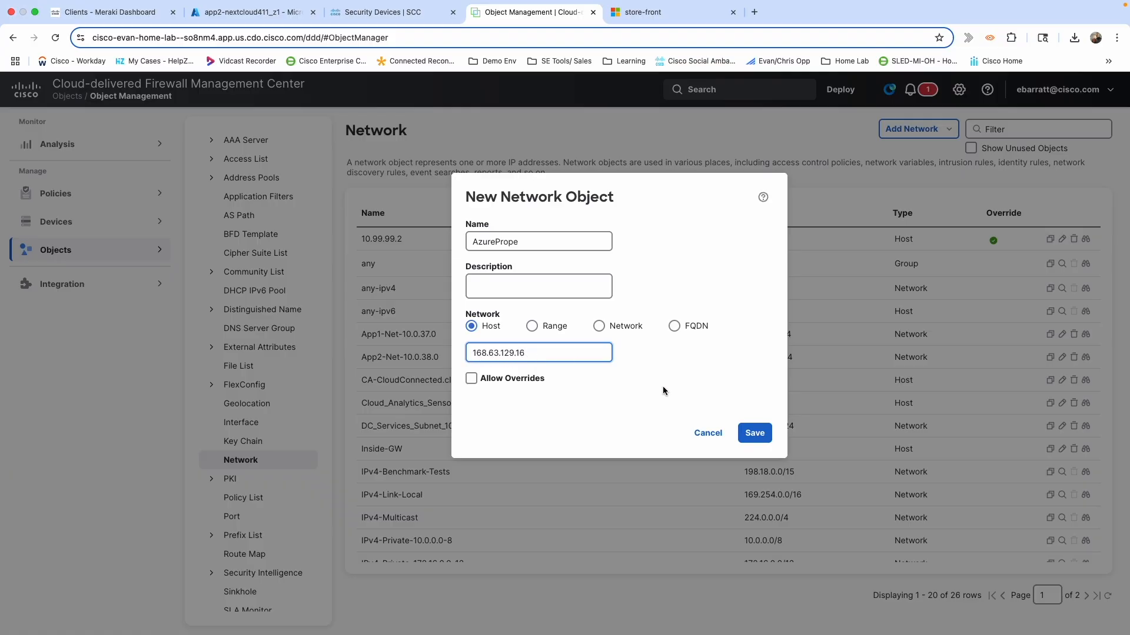
{"action": "left_click", "coordinate": [754, 436]}
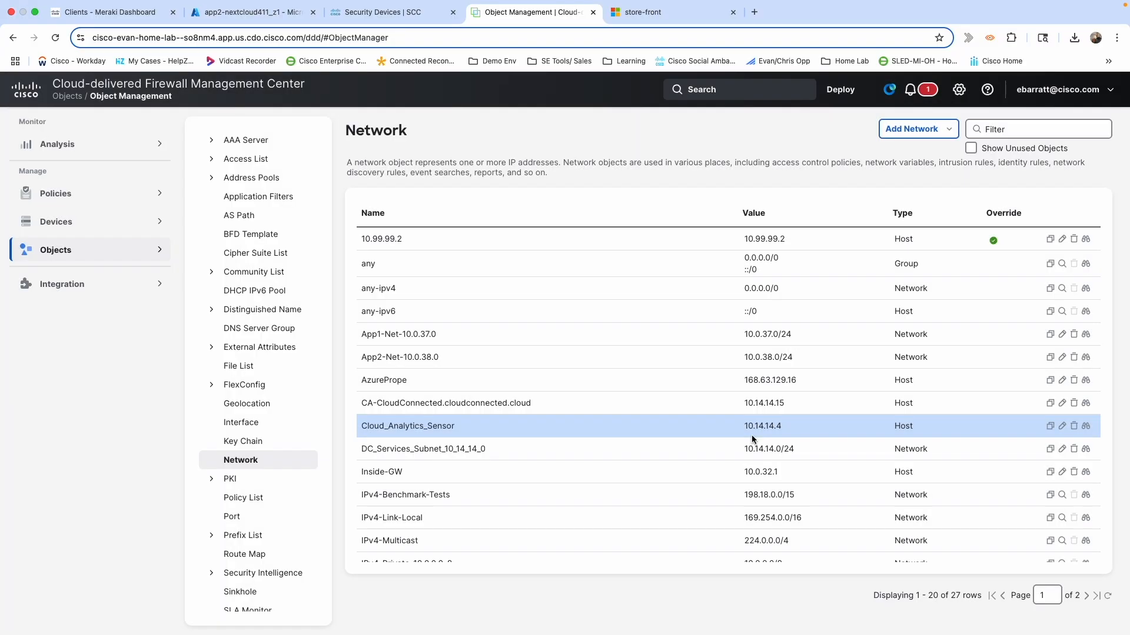
Start a Routed security zone named VZI_Zone, listing ftdv-azure-1's interfaces.
{"action": "left_click", "coordinate": [240, 424]}
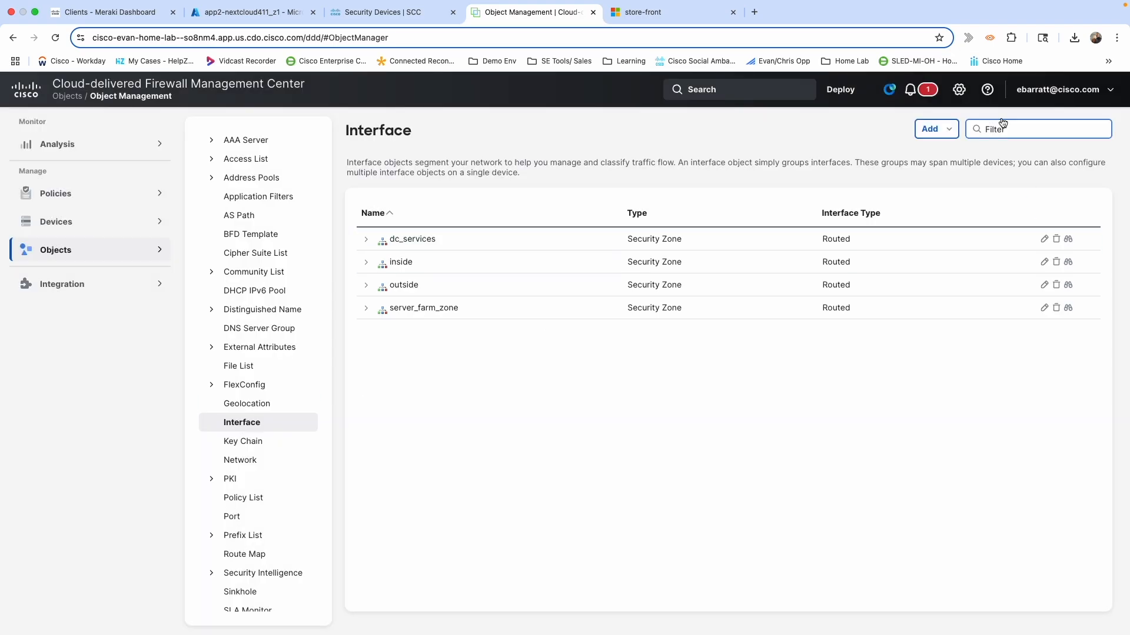
{"action": "left_click", "coordinate": [938, 130]}
{"action": "left_click", "coordinate": [868, 154]}
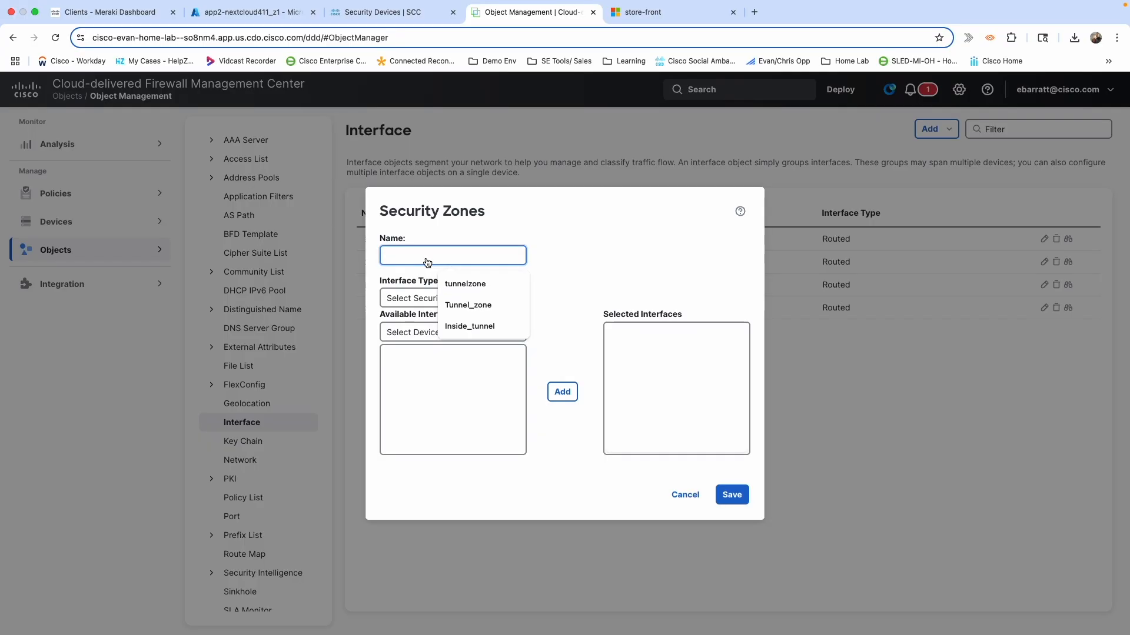
{"action": "type", "text": "VZI_"}
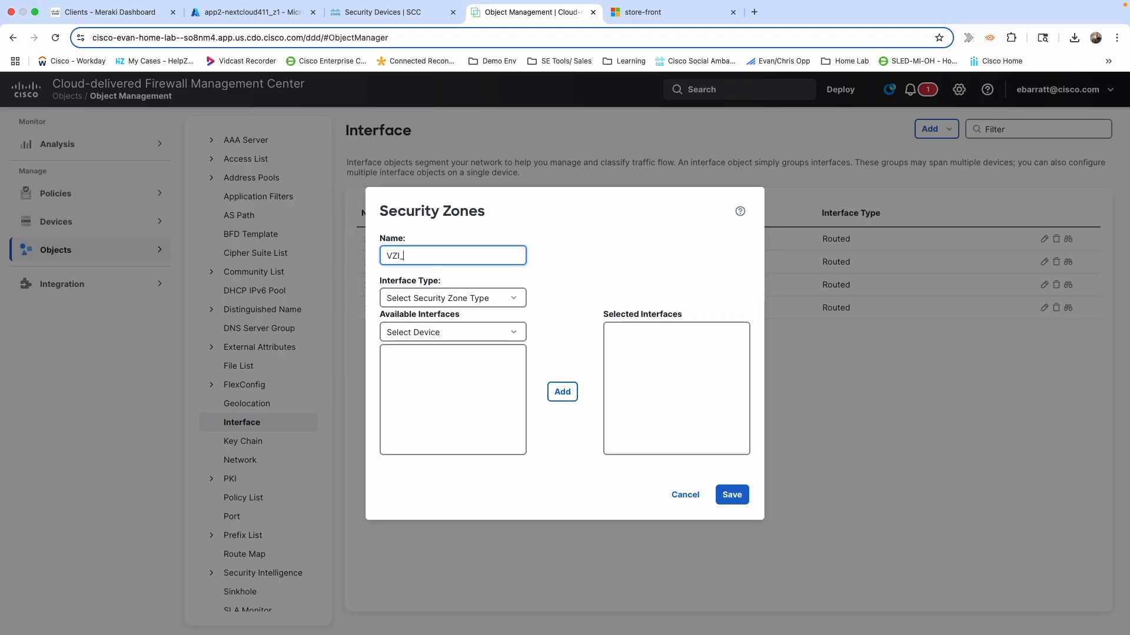
{"action": "type", "text": "Zone"}
{"action": "left_click", "coordinate": [444, 301]}
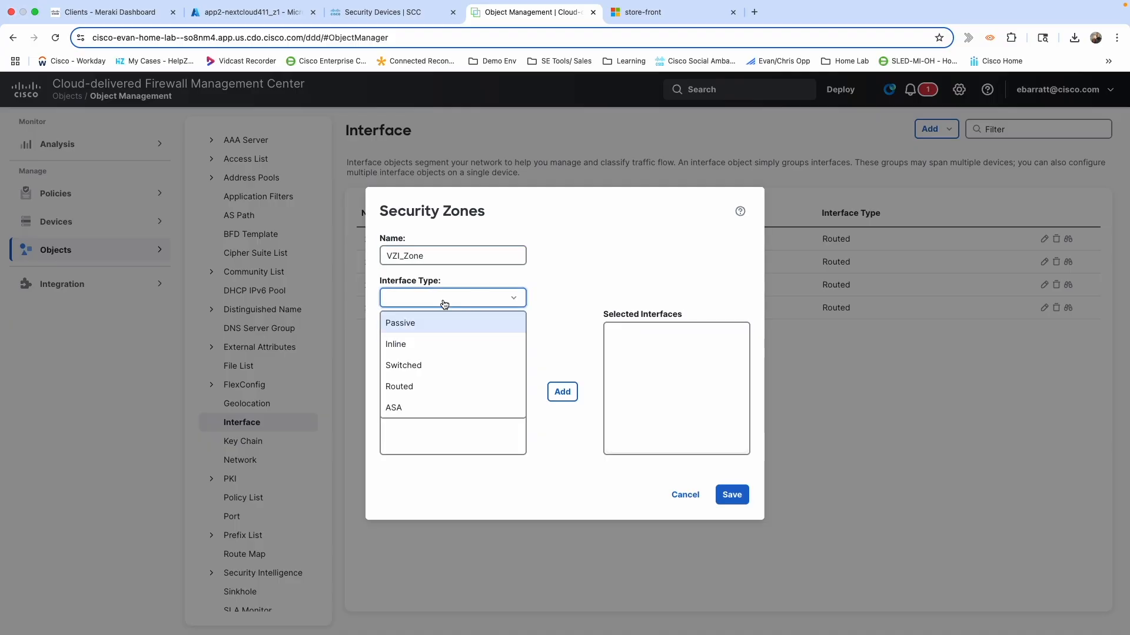
{"action": "left_click", "coordinate": [407, 384]}
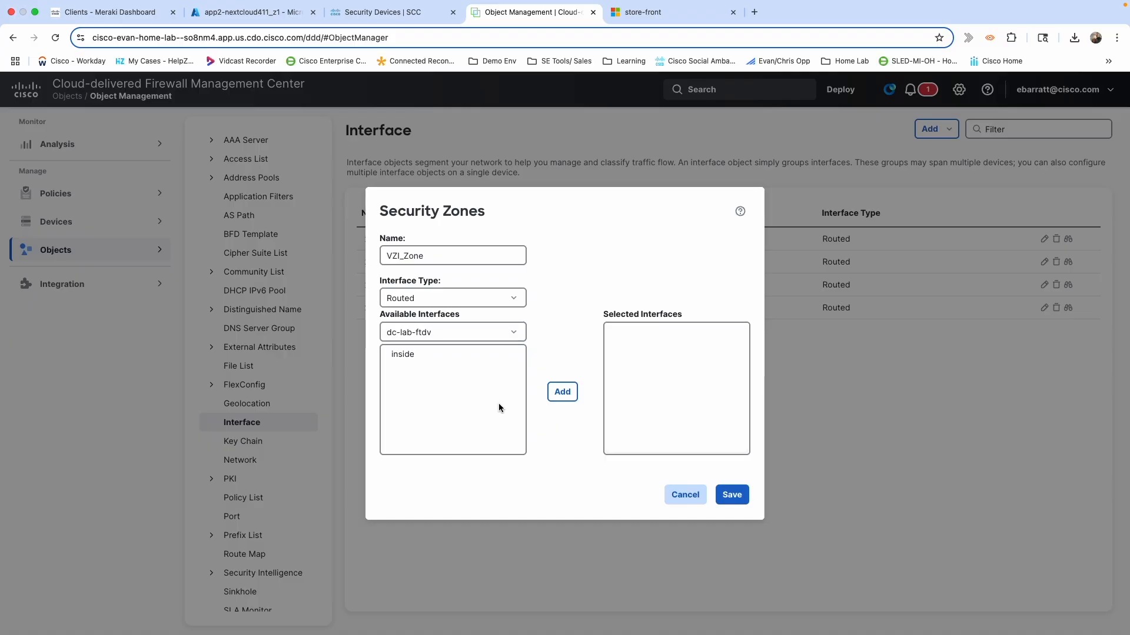
{"action": "left_click", "coordinate": [493, 334]}
{"action": "left_click", "coordinate": [514, 333]}
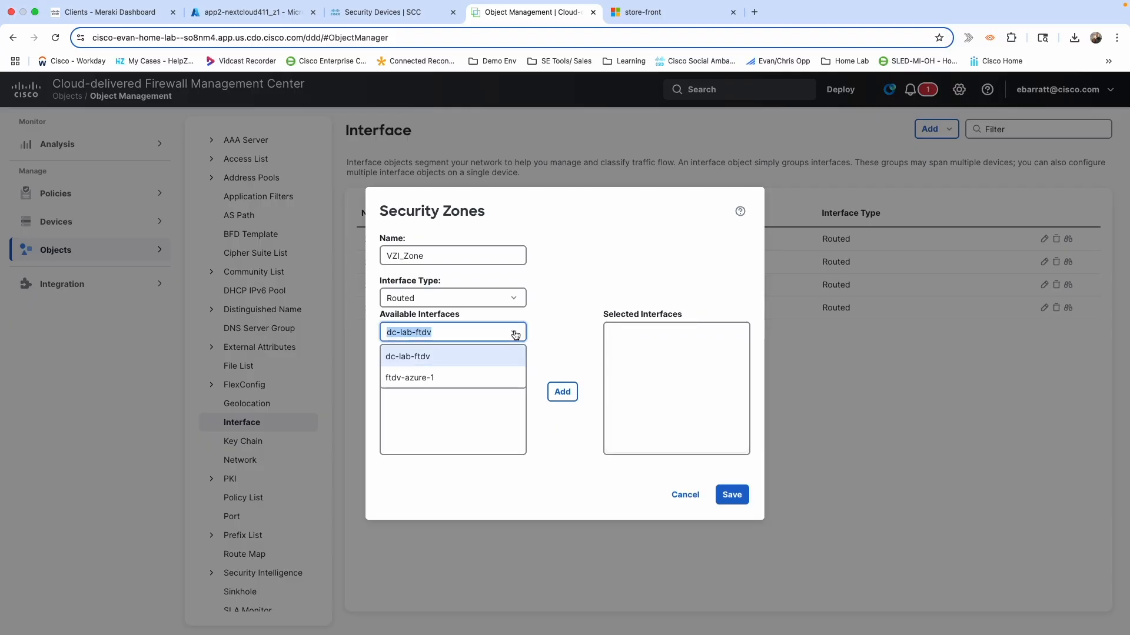
{"action": "left_click", "coordinate": [418, 378]}
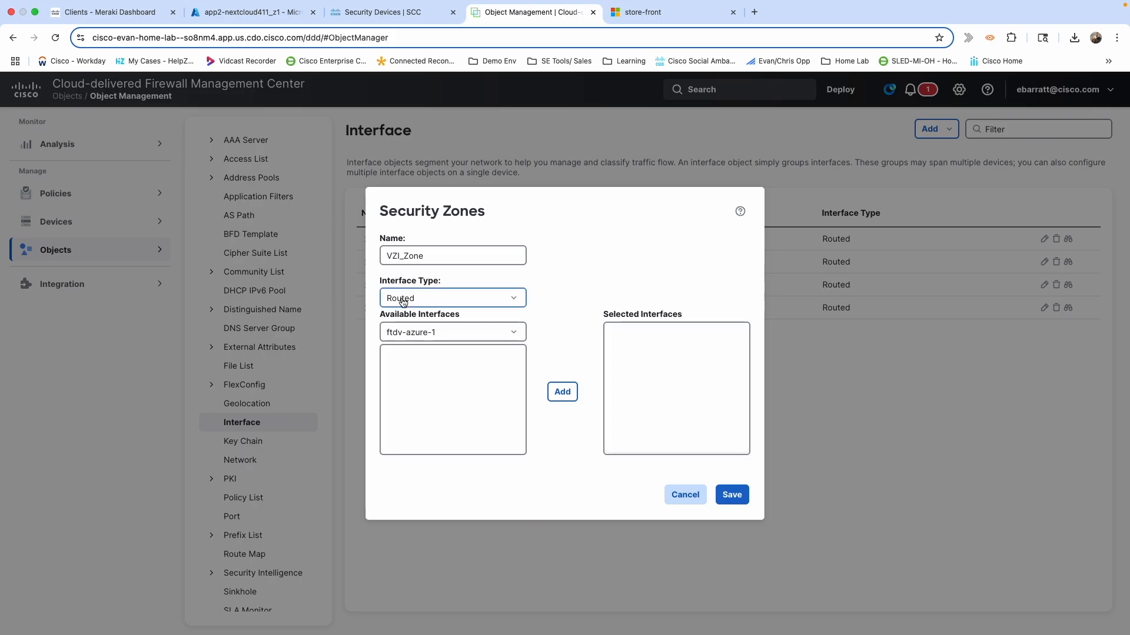
Correct the zone name to VNI_Zone and save the security zone.
{"action": "left_click", "coordinate": [398, 262]}
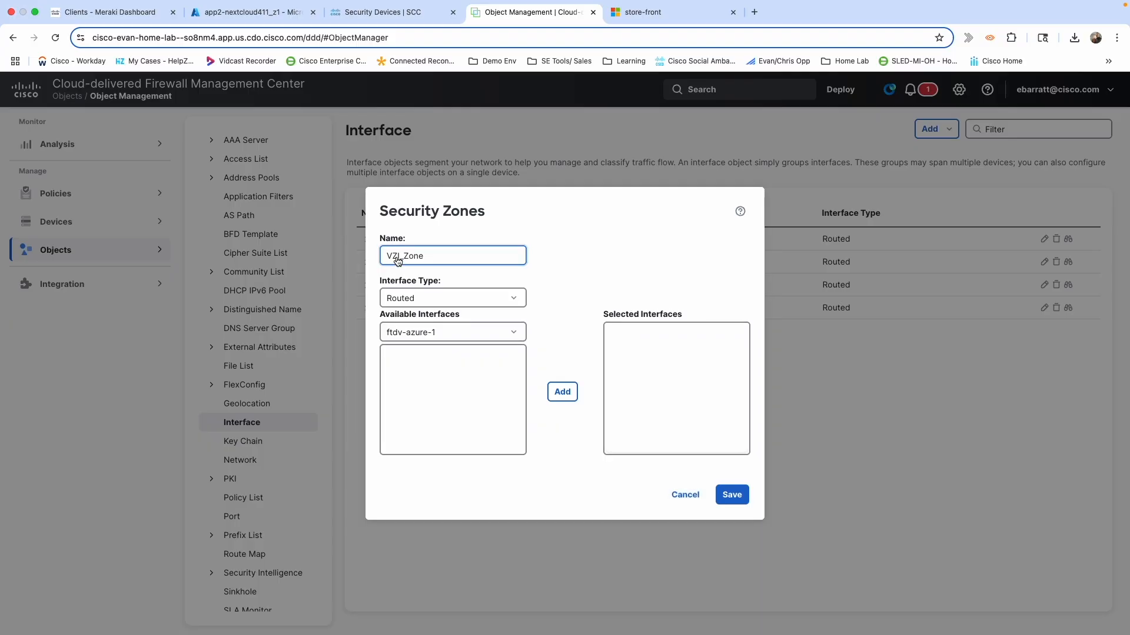
{"action": "key", "text": "BackSpace"}
{"action": "type", "text": "N"}
{"action": "left_click", "coordinate": [732, 495]}
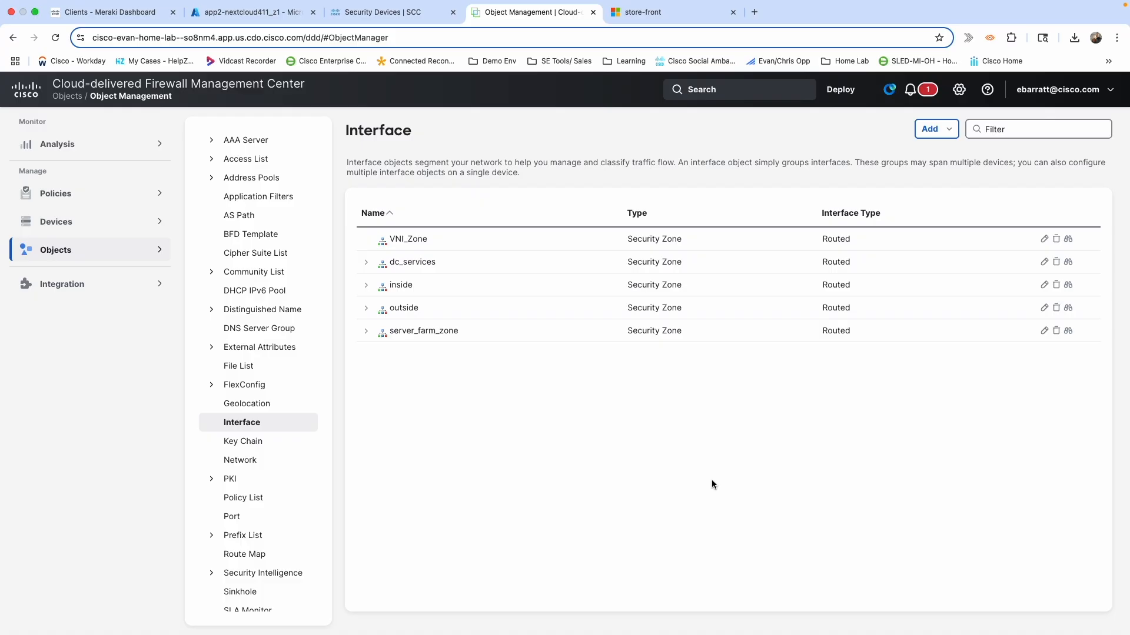
{"action": "mouse_move", "coordinate": [48, 223]}
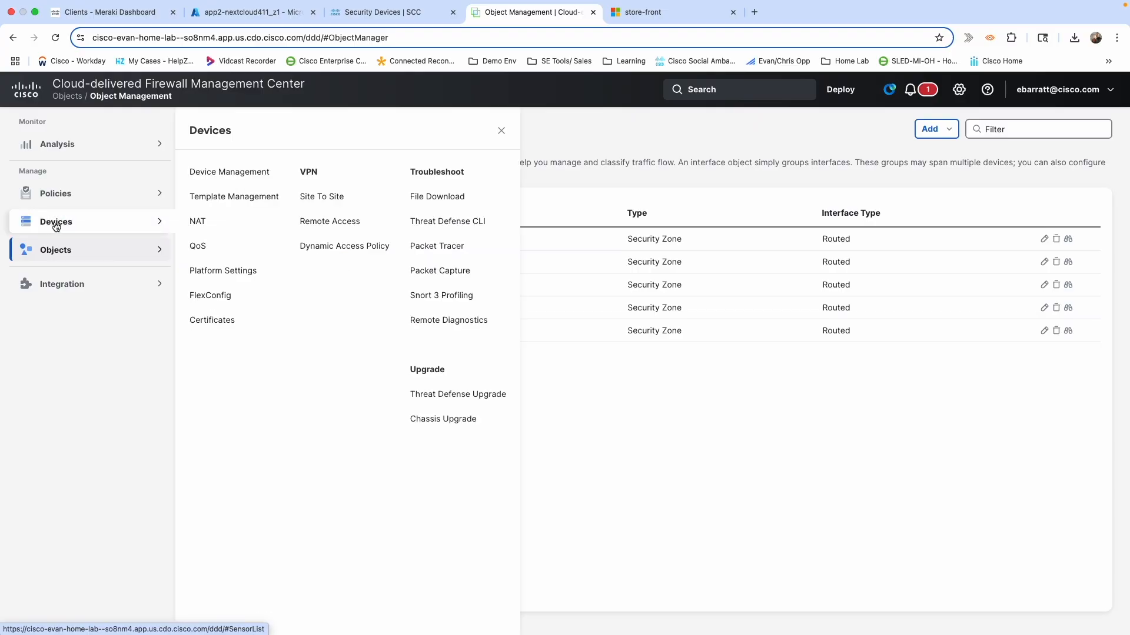
Create Threat Defense platform settings policy FTDv_Azure_PP with ftdv-azure-1 as its target device.
{"action": "left_click", "coordinate": [241, 270]}
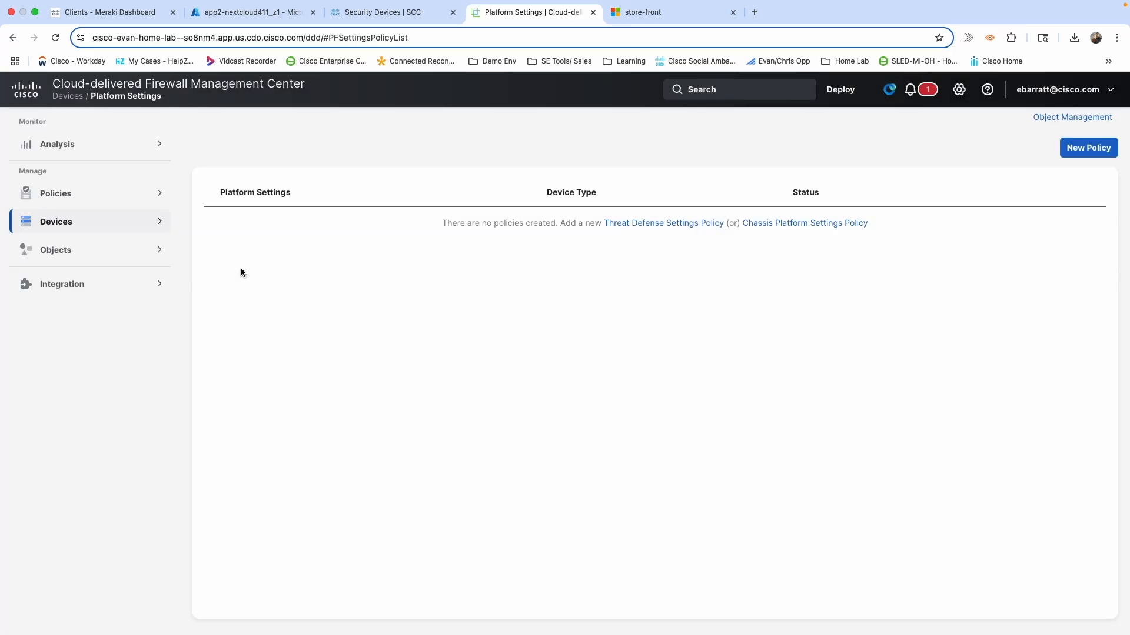
{"action": "left_click", "coordinate": [1074, 151]}
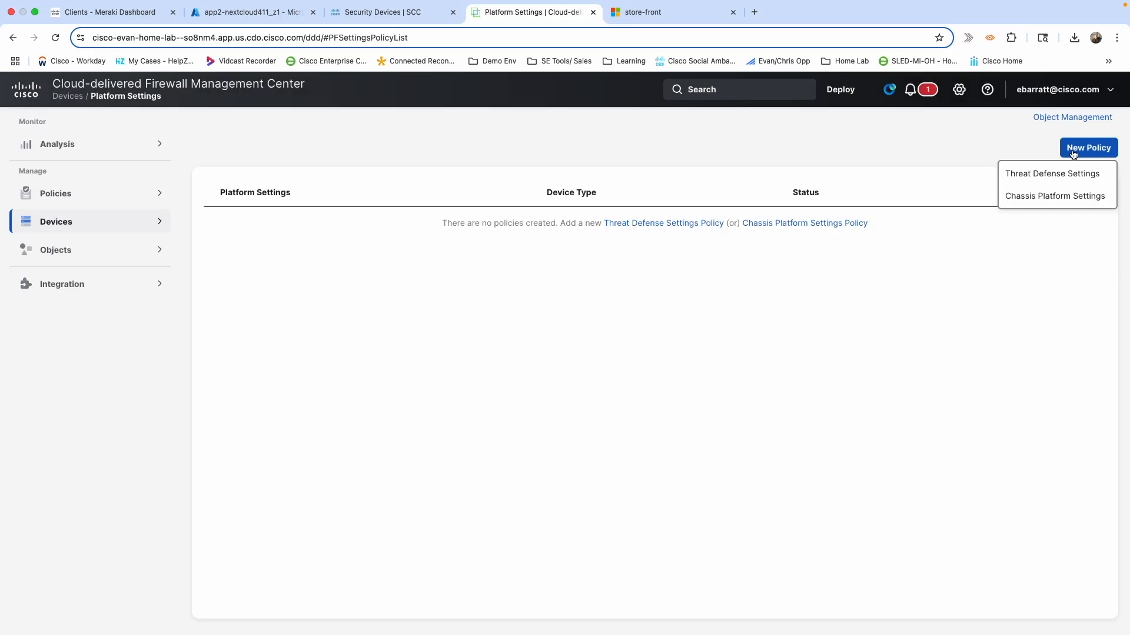
{"action": "left_click", "coordinate": [1044, 172]}
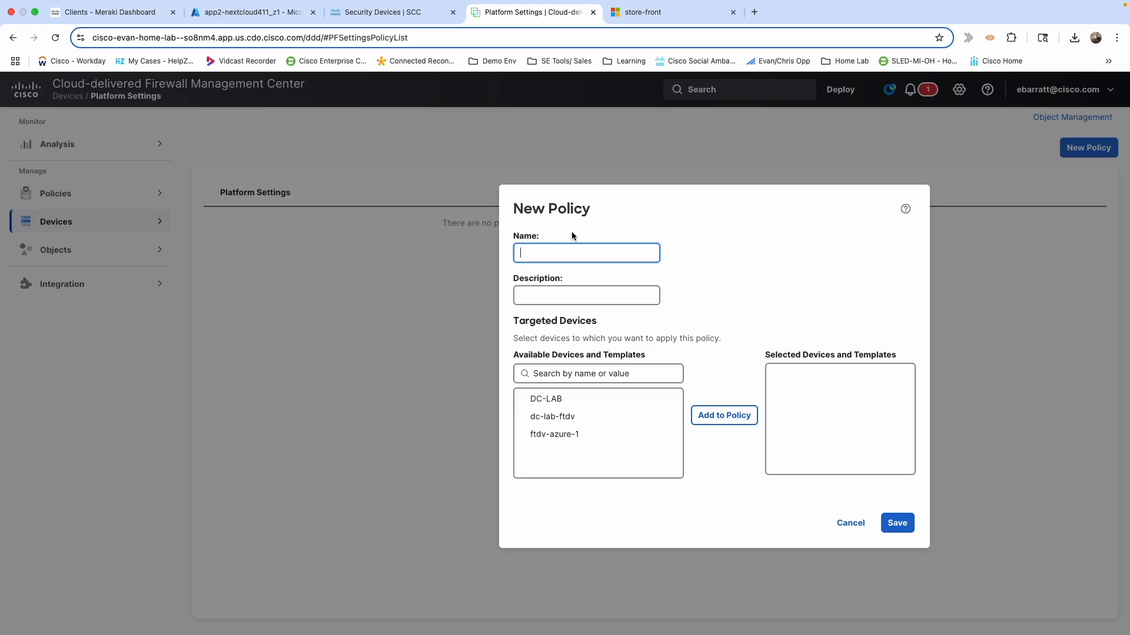
{"action": "type", "text": "FTD"}
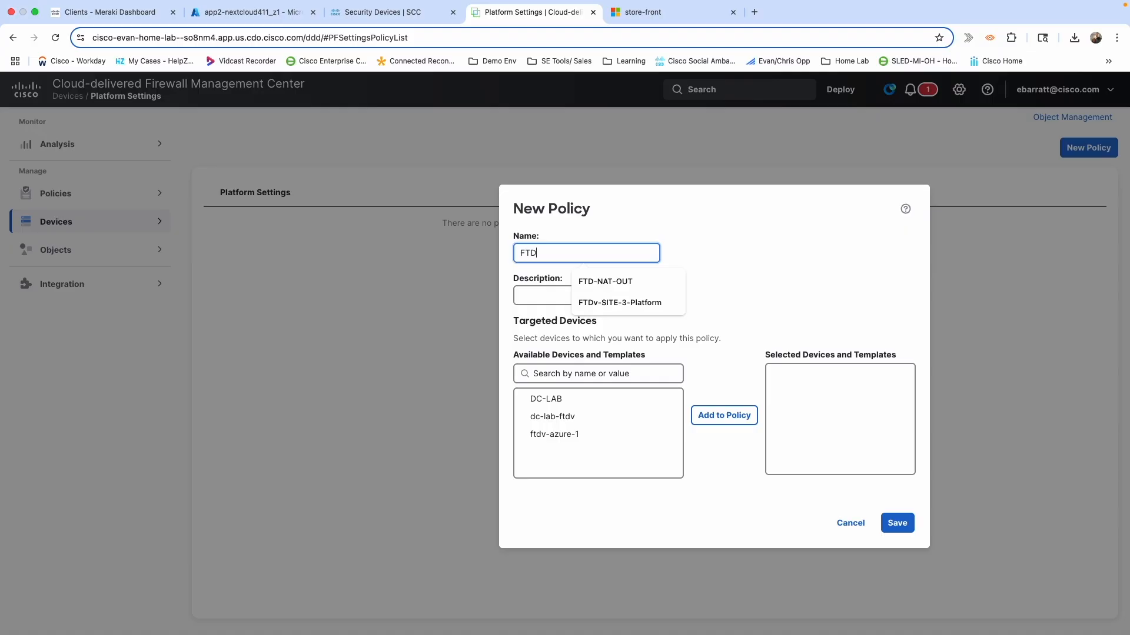
{"action": "type", "text": "v_Azure"}
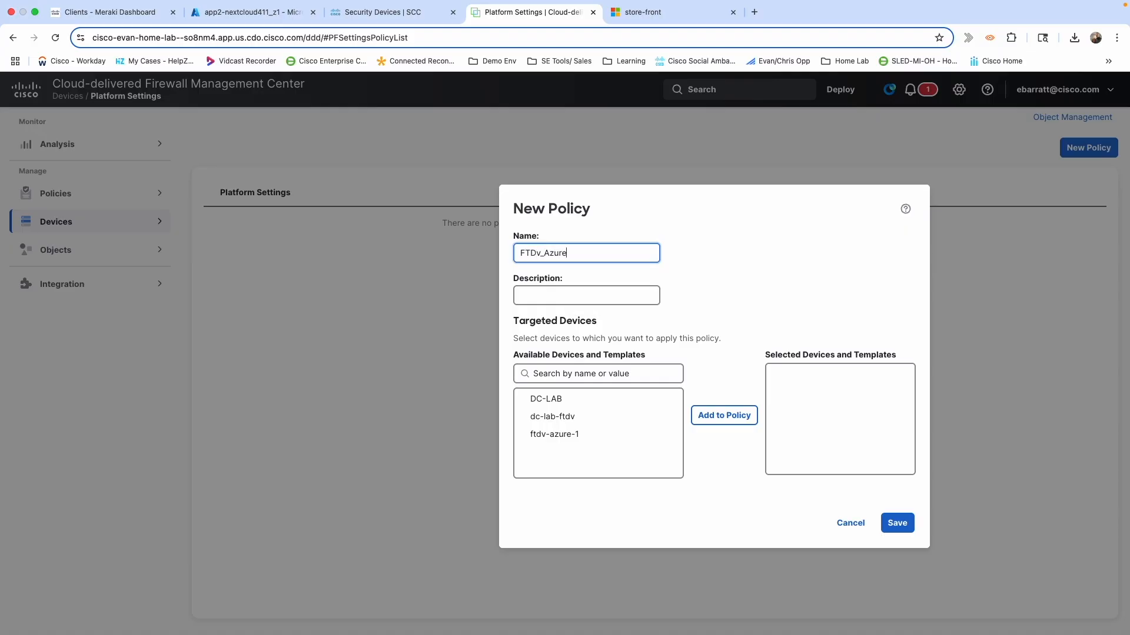
{"action": "type", "text": "_PP"}
{"action": "left_click", "coordinate": [552, 440]}
{"action": "left_click", "coordinate": [735, 423]}
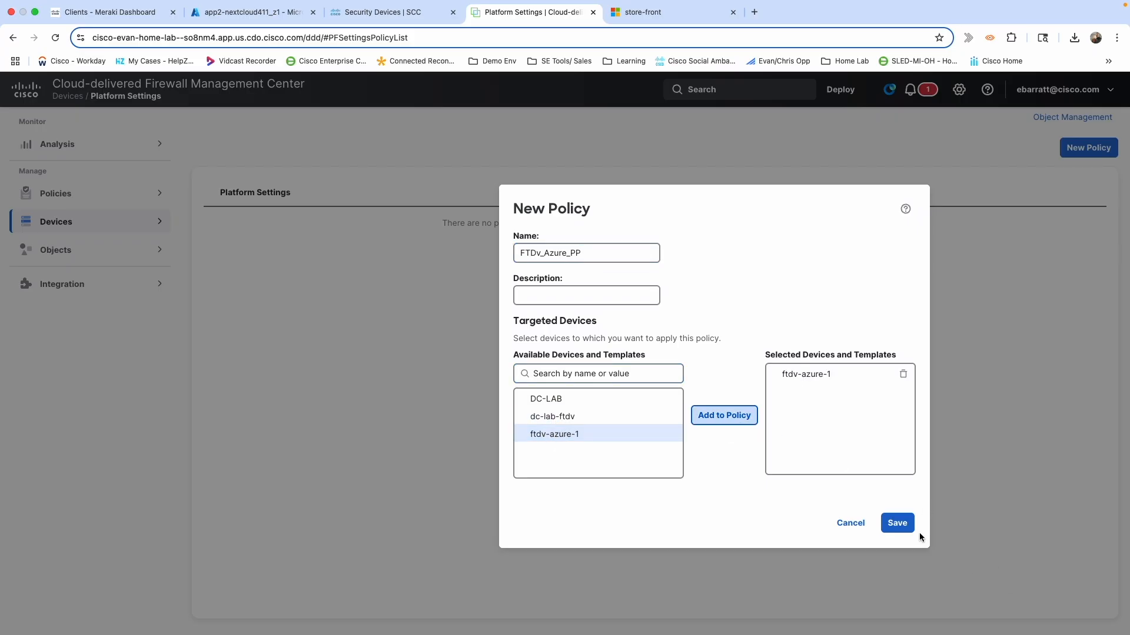
{"action": "left_click", "coordinate": [904, 528]}
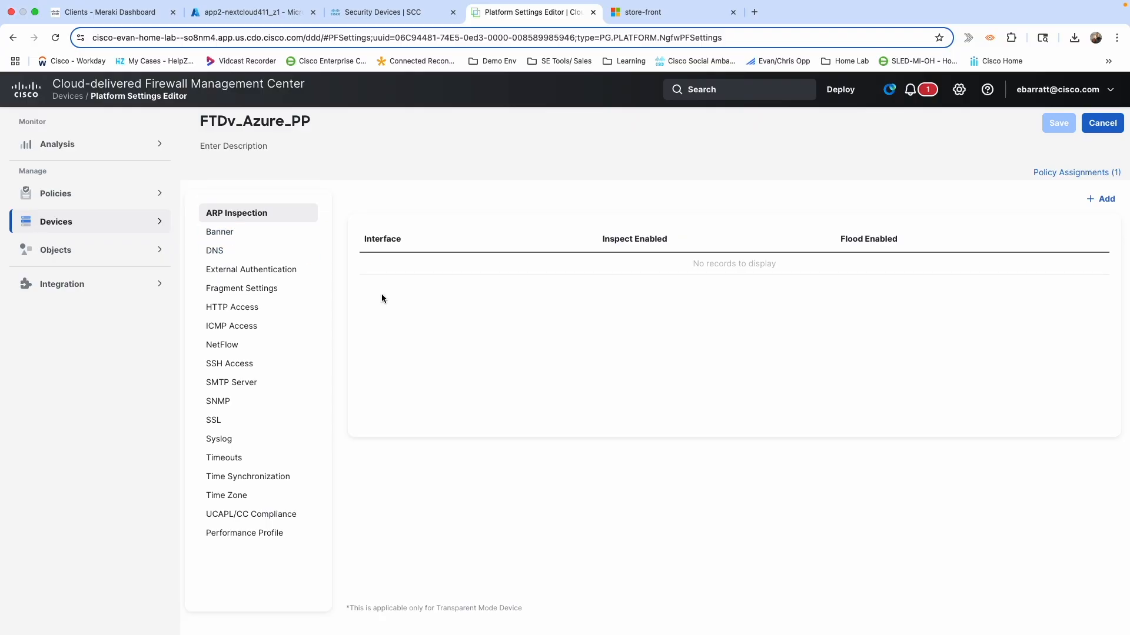
Enable the HTTP server in HTTP Access and set its port to 9443.
{"action": "left_click", "coordinate": [232, 311]}
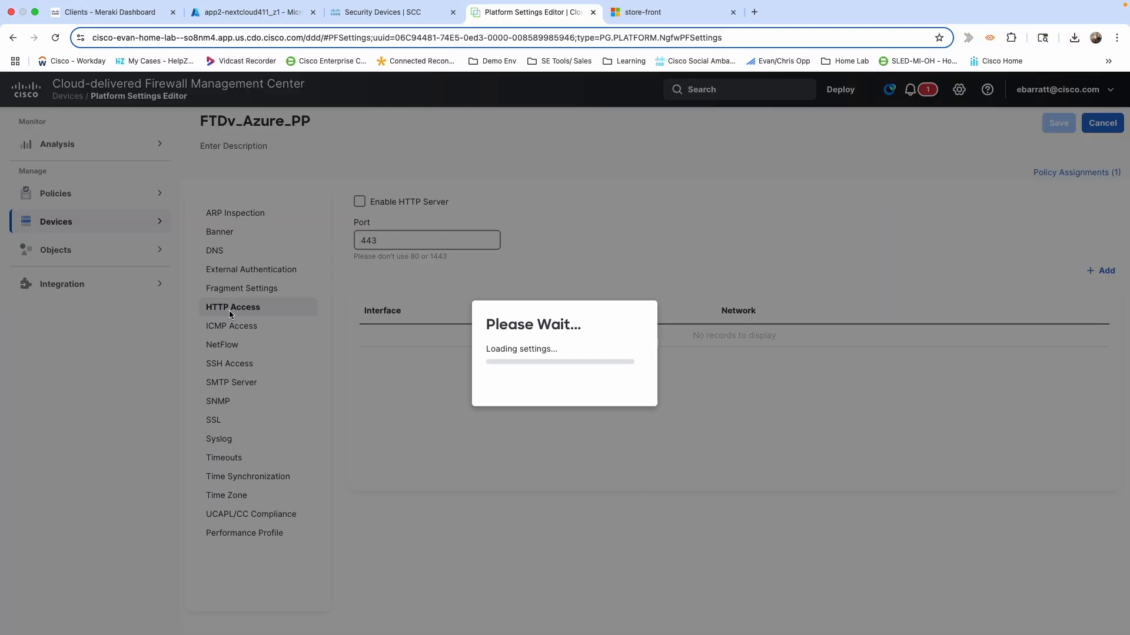
{"action": "left_click", "coordinate": [360, 202]}
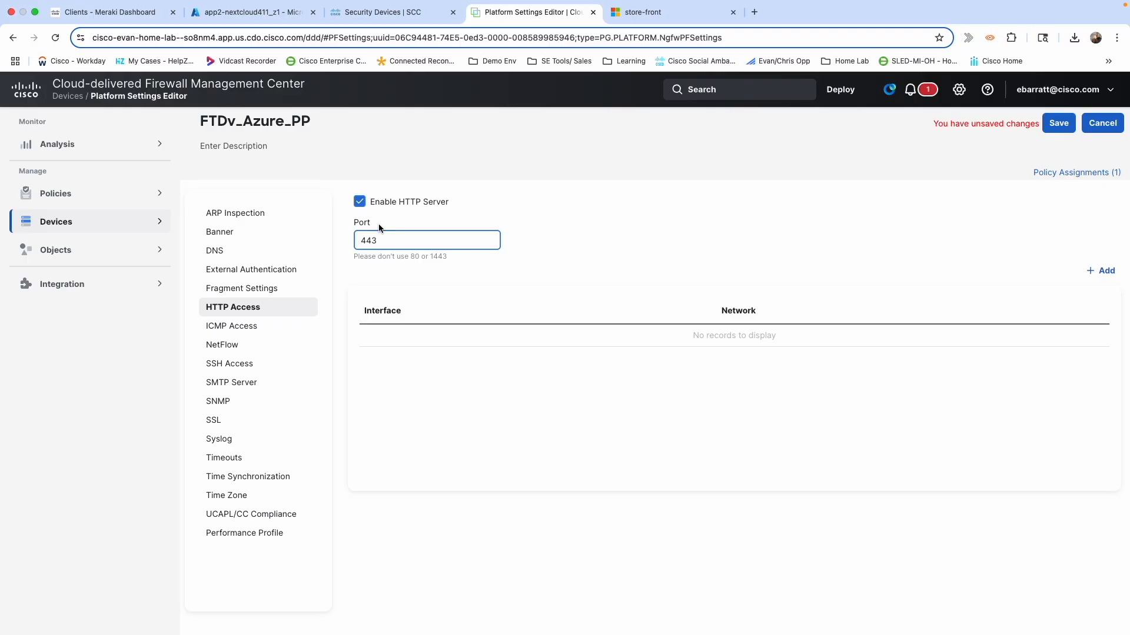
{"action": "left_click", "coordinate": [363, 242]}
{"action": "type", "text": "9"}
Add an HTTP access entry for AzurePrope on the outside zone and save the policy.
{"action": "left_click", "coordinate": [1108, 271]}
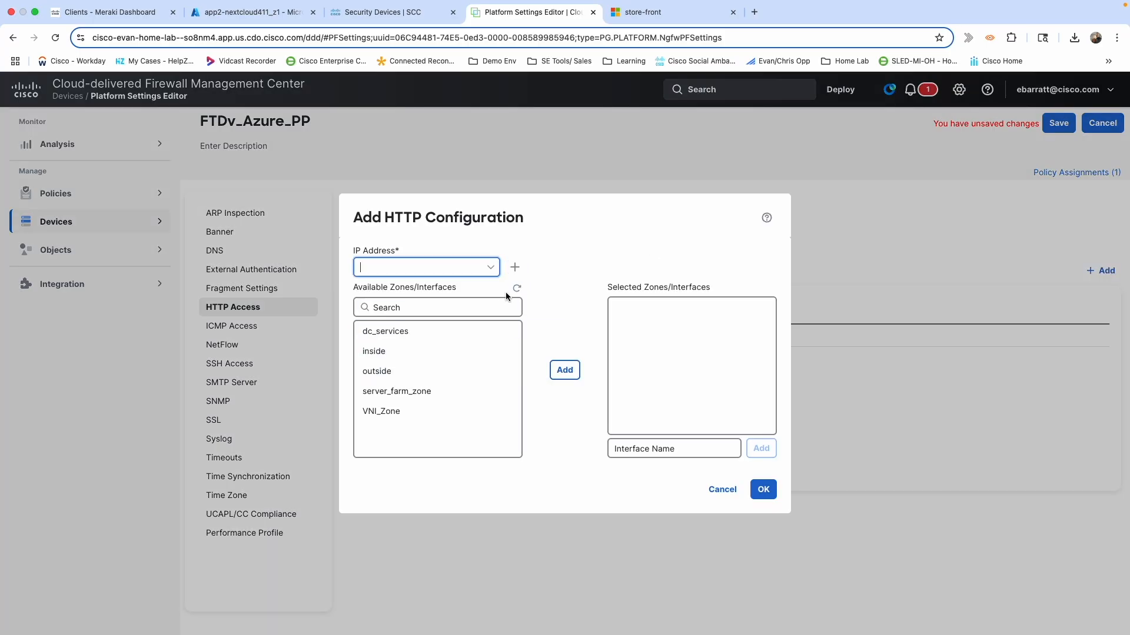
{"action": "left_click", "coordinate": [490, 270]}
{"action": "scroll", "coordinate": [427, 363], "scroll_direction": "down", "scroll_amount": 5}
{"action": "scroll", "coordinate": [426, 363], "scroll_direction": "down", "scroll_amount": 2}
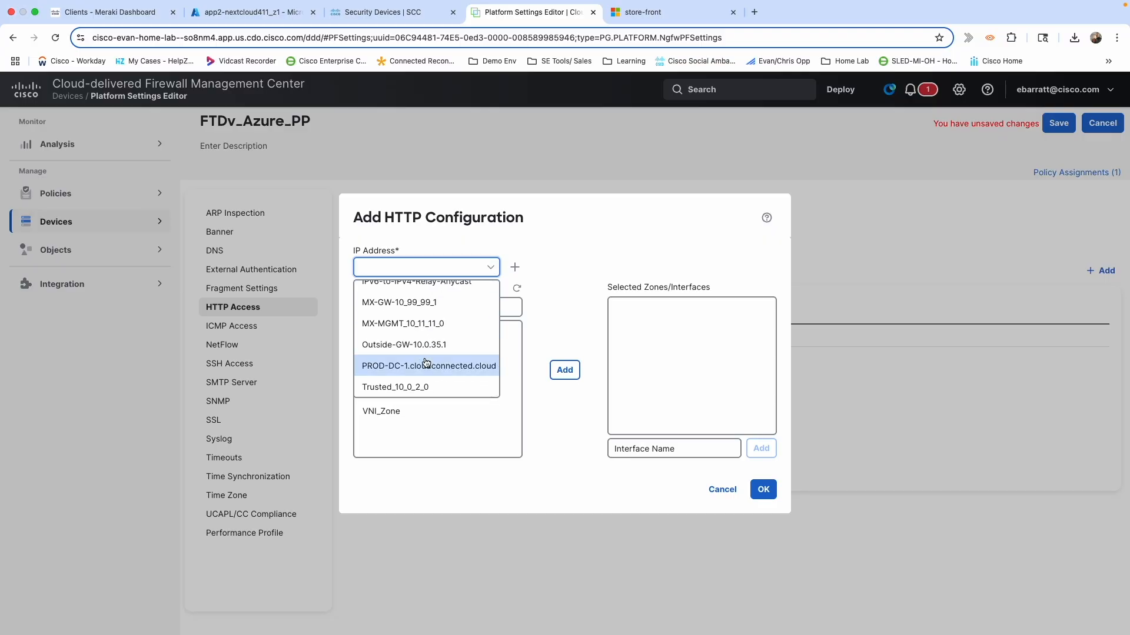
{"action": "type", "text": "Az"}
{"action": "left_click", "coordinate": [410, 291]}
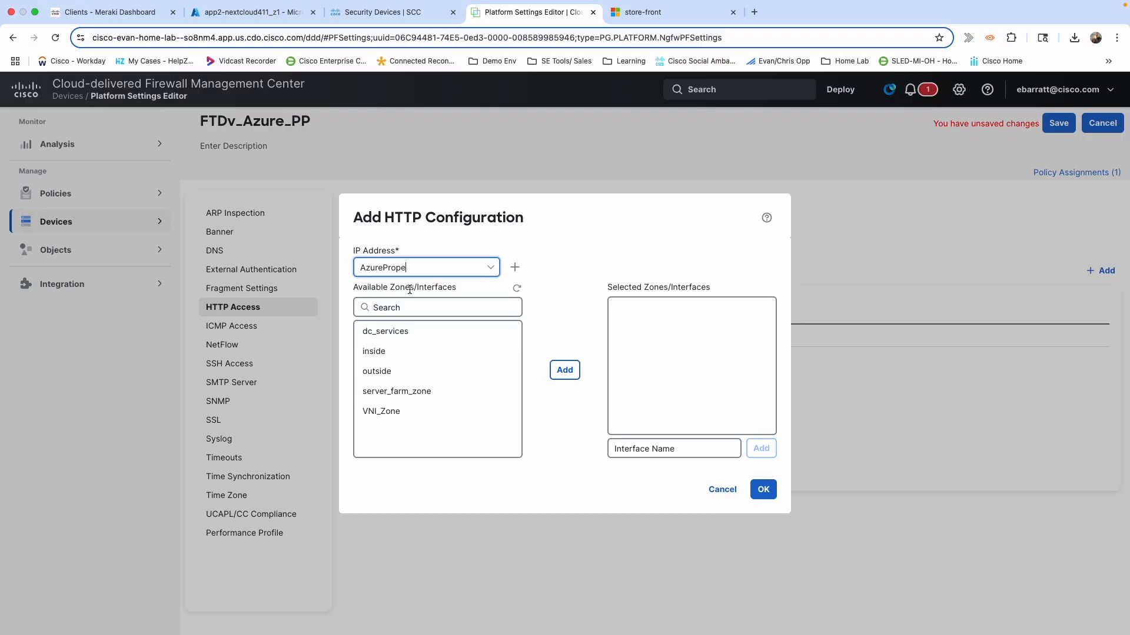
{"action": "left_click", "coordinate": [392, 377]}
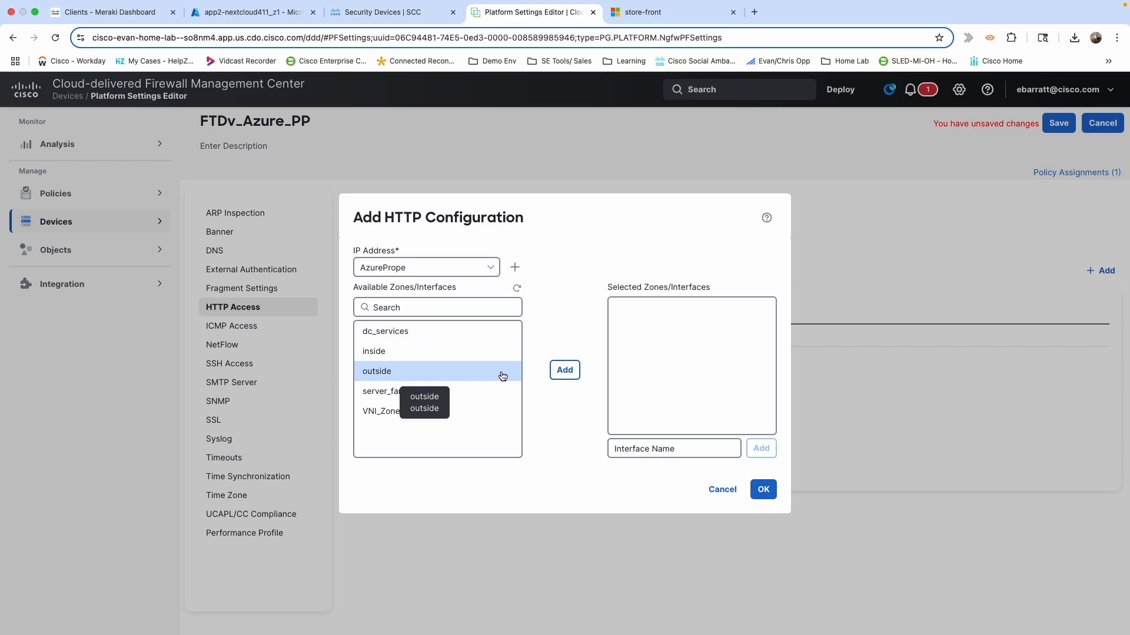
{"action": "left_click", "coordinate": [566, 372]}
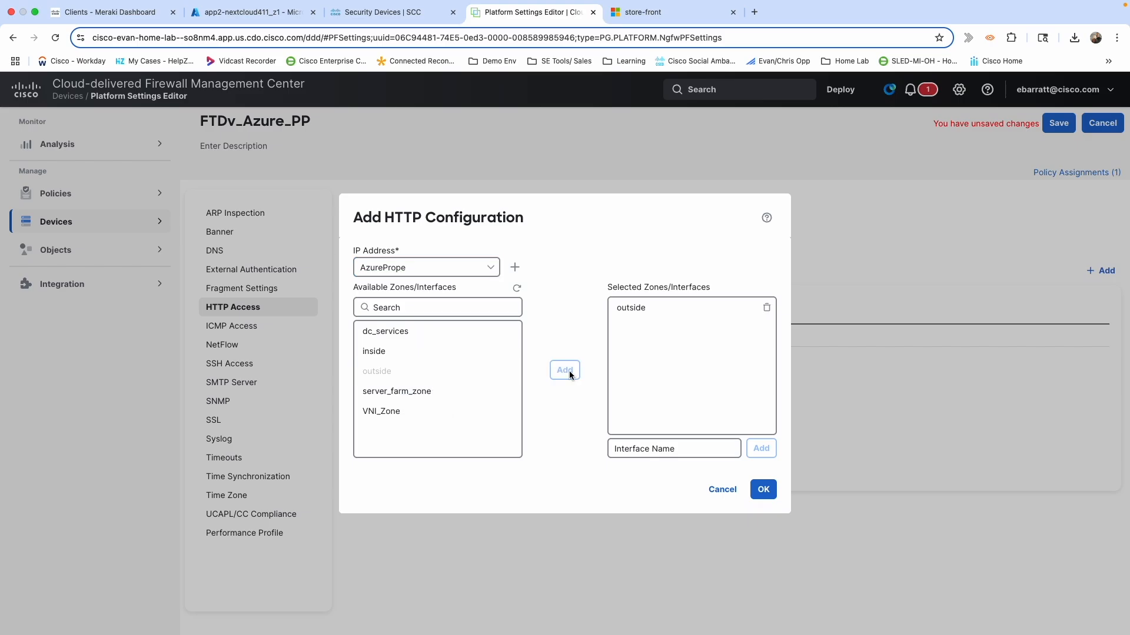
{"action": "left_click", "coordinate": [763, 489]}
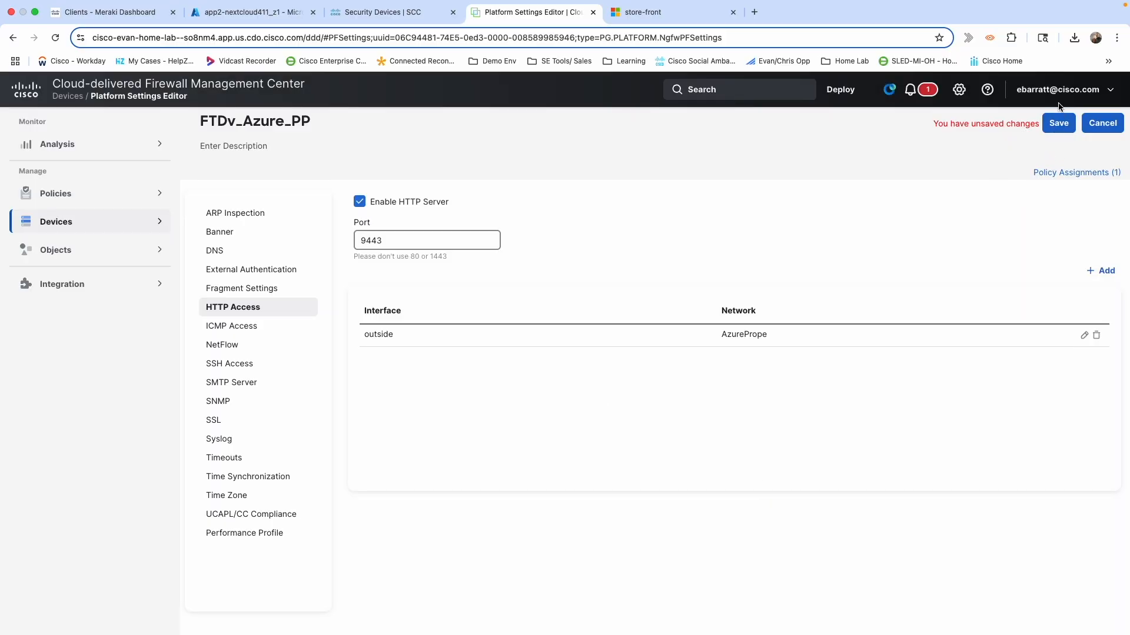
{"action": "left_click", "coordinate": [1057, 123]}
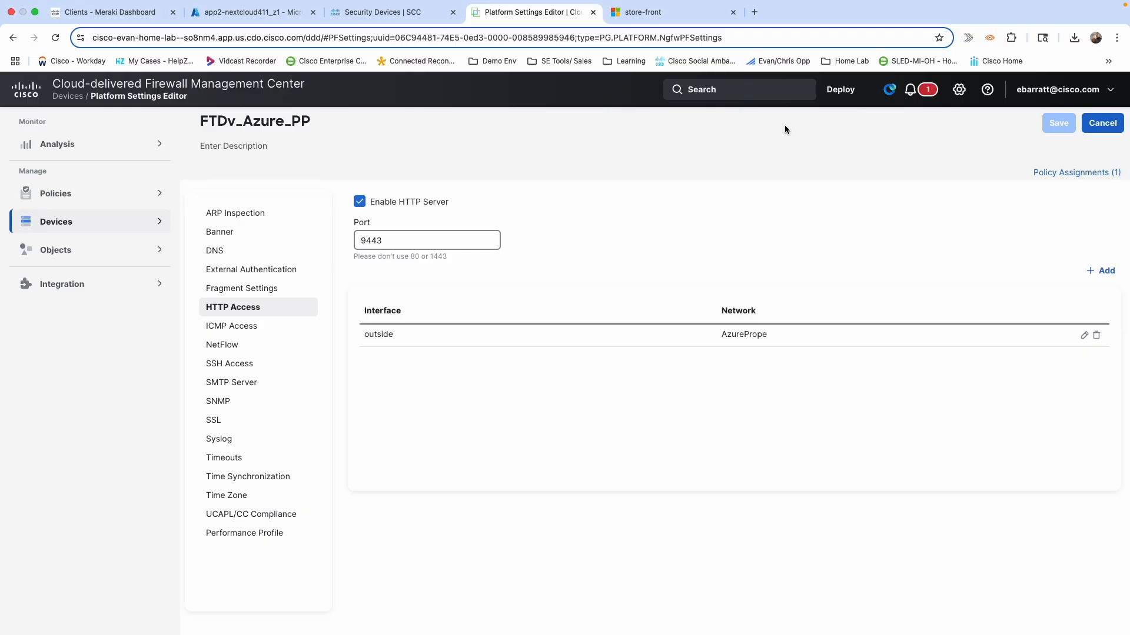
Edit Azure Firewall Policy from Access Control and start a new access rule.
{"action": "left_click", "coordinate": [109, 202]}
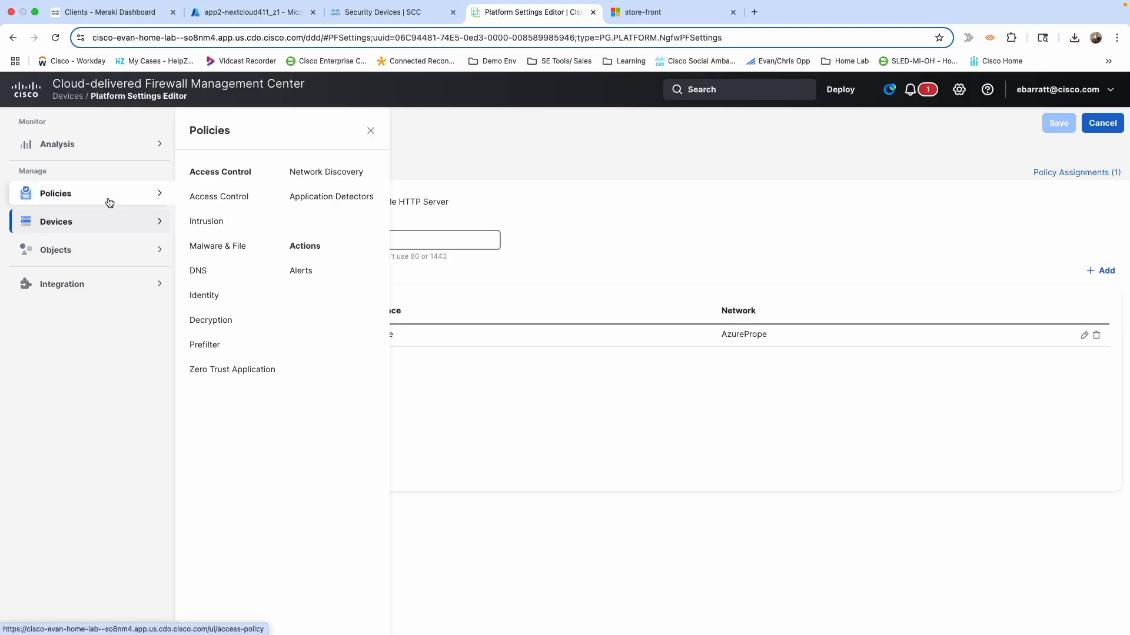
{"action": "left_click", "coordinate": [208, 197]}
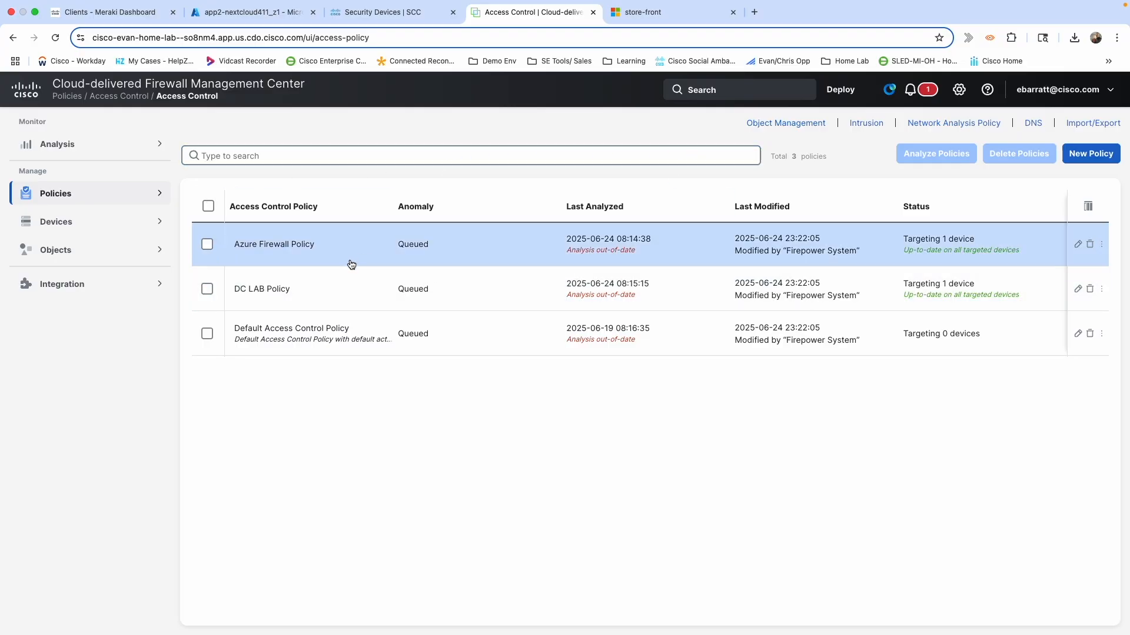
{"action": "left_click", "coordinate": [1076, 245]}
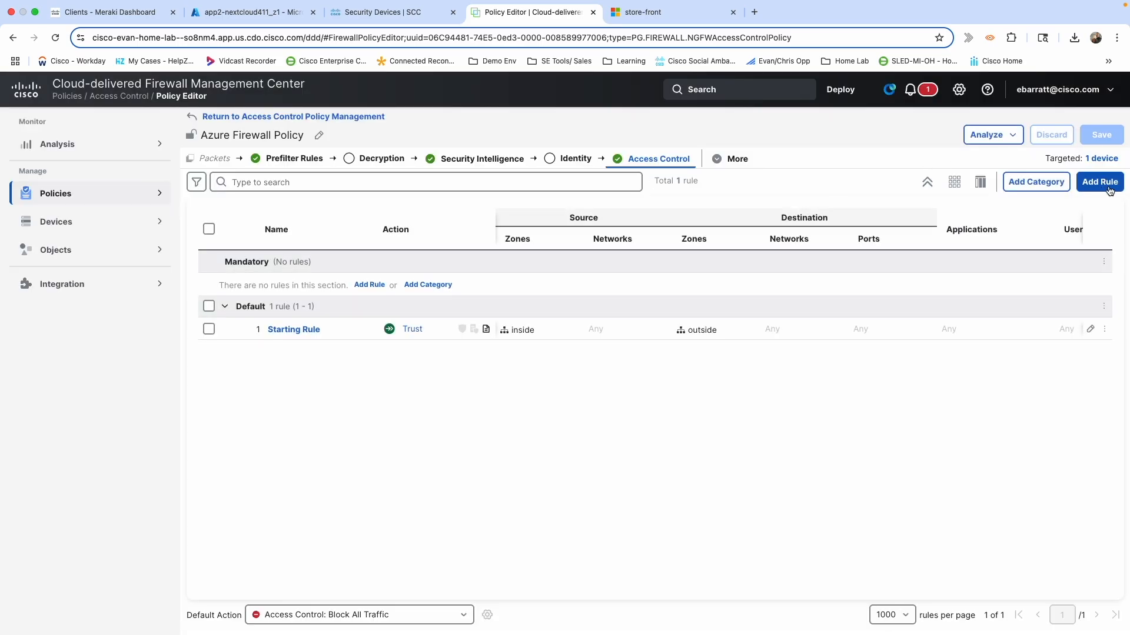
{"action": "left_click", "coordinate": [1099, 181]}
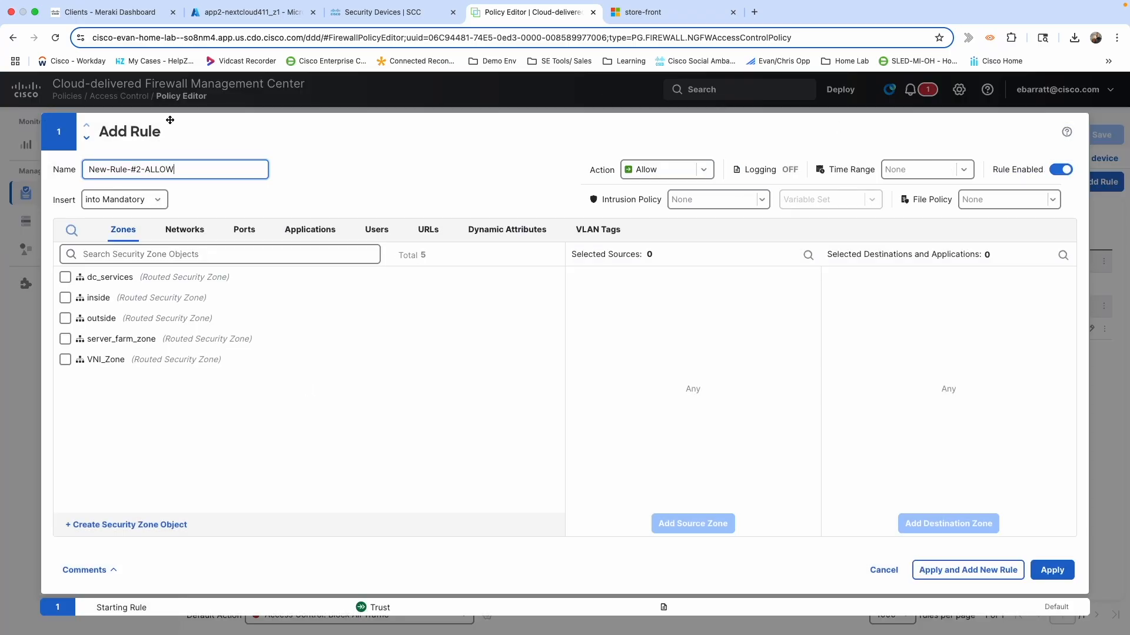
Name the rule AllowVNI_Traffic, insert it above Rule 1, with VNI_Zone as source and destination.
{"action": "left_click_drag", "start_coordinate": [192, 172], "coordinate": [82, 173]}
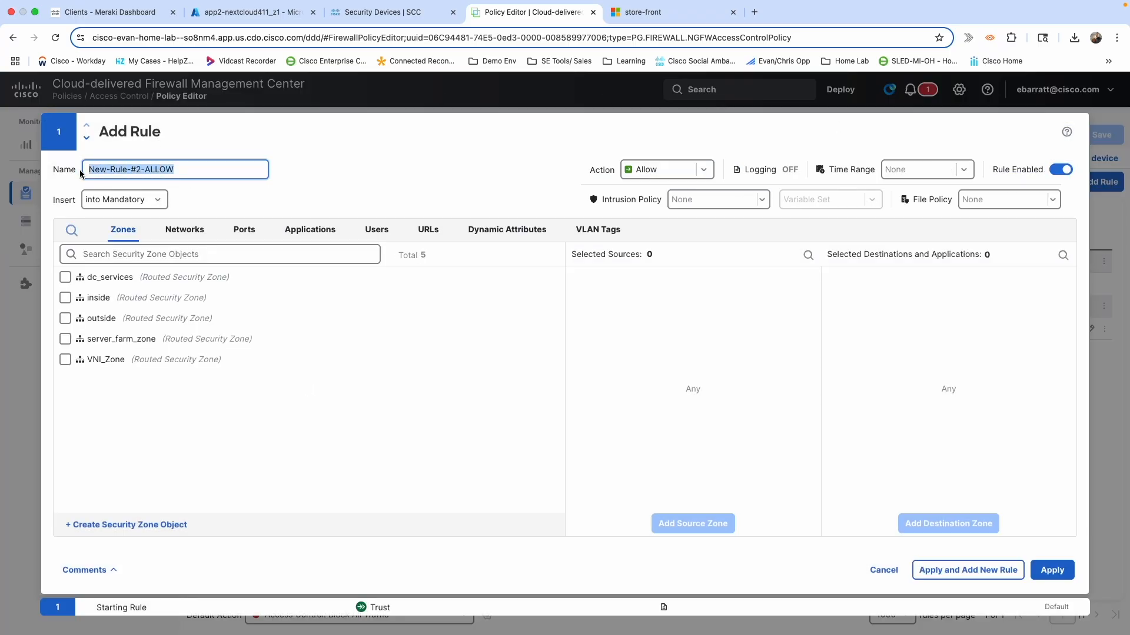
{"action": "type", "text": "Allow"}
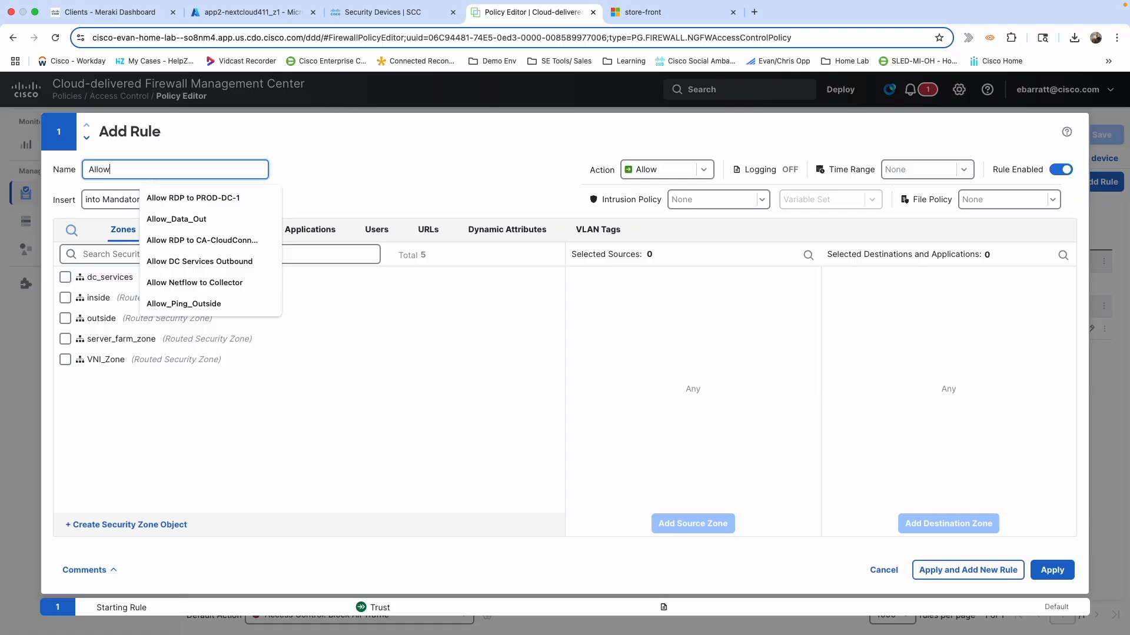
{"action": "type", "text": "VNI"}
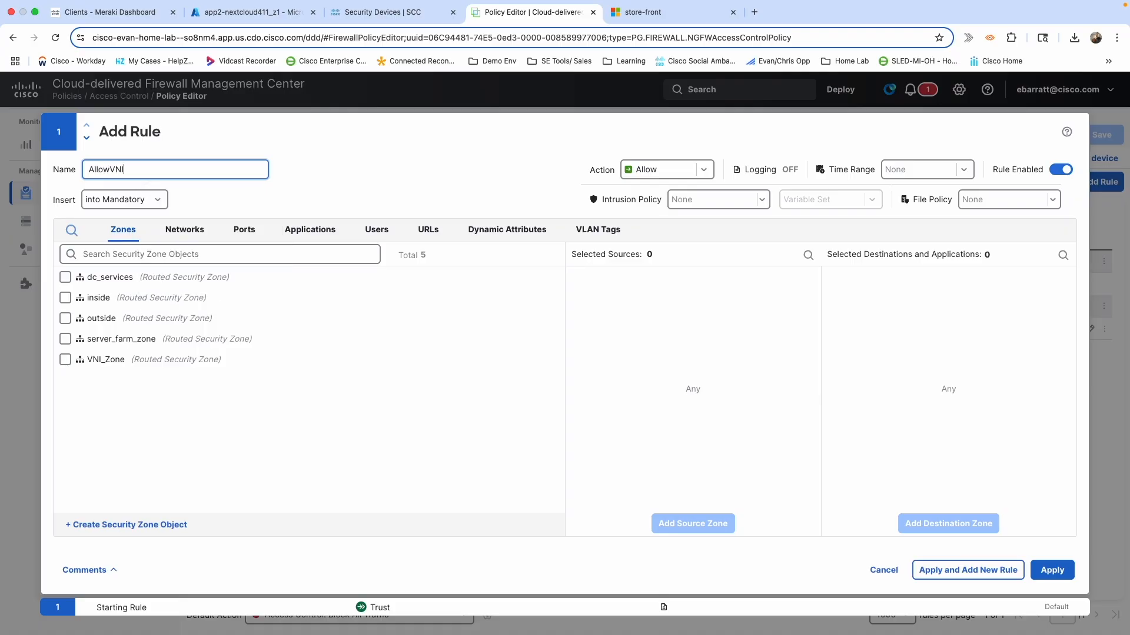
{"action": "type", "text": "_Traffic"}
{"action": "left_click", "coordinate": [154, 200]}
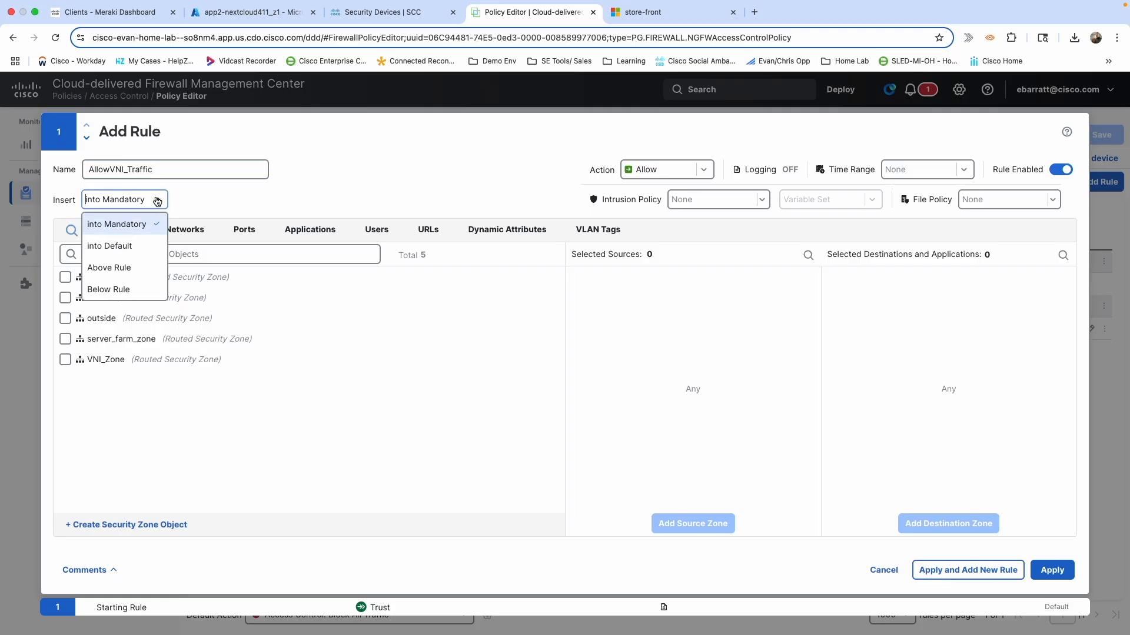
{"action": "left_click", "coordinate": [109, 268]}
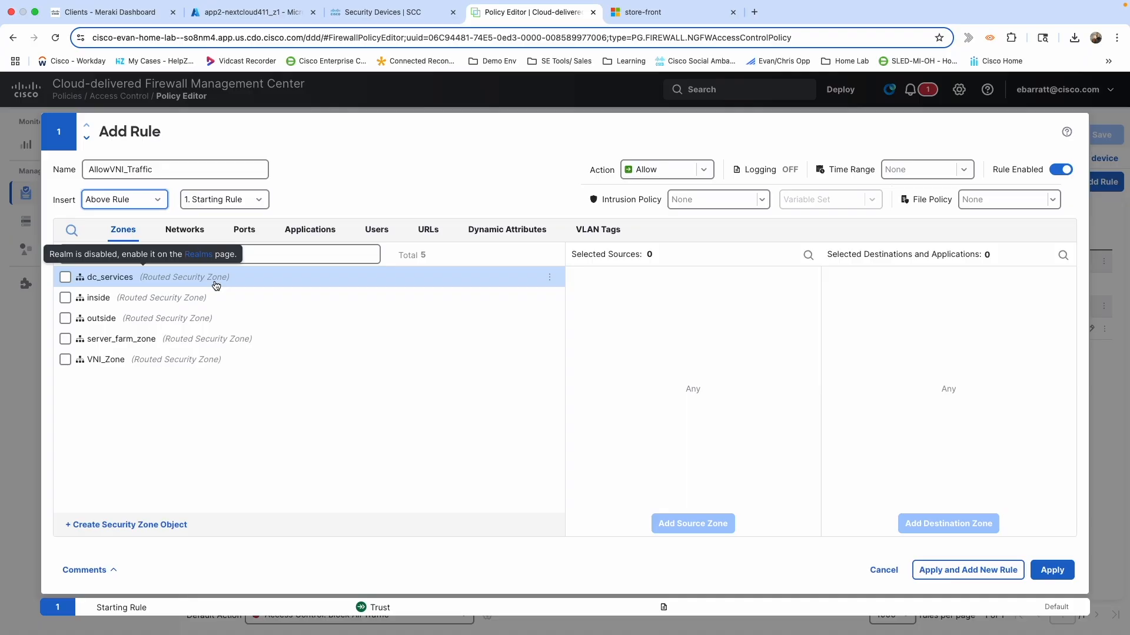
{"action": "left_click", "coordinate": [65, 360]}
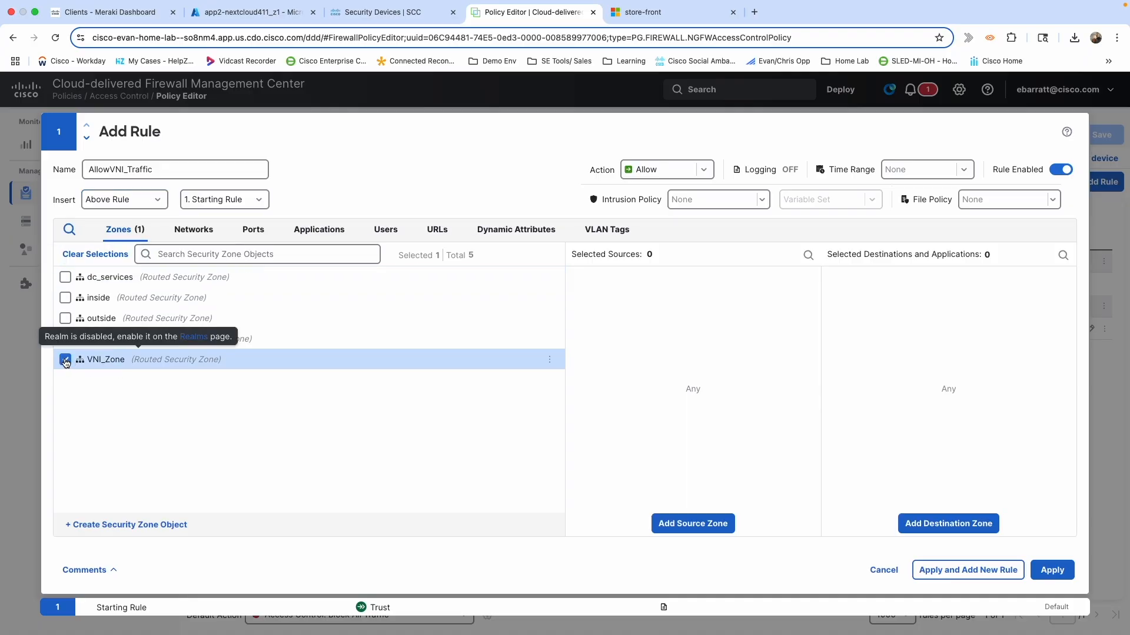
{"action": "left_click", "coordinate": [675, 524]}
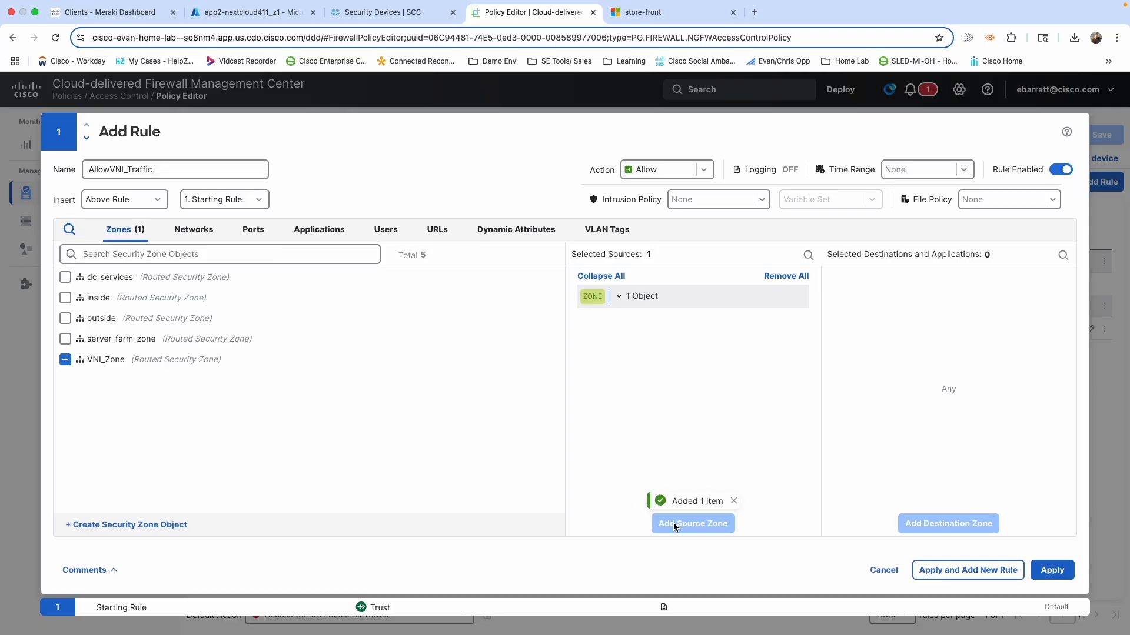
{"action": "left_click", "coordinate": [66, 360]}
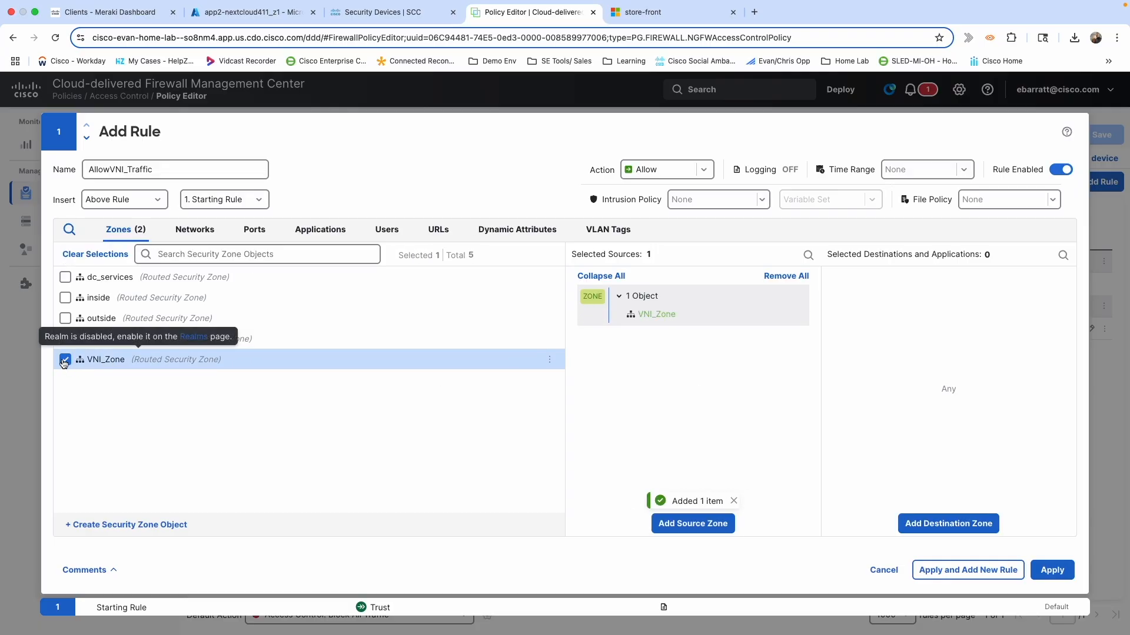
{"action": "left_click", "coordinate": [927, 526]}
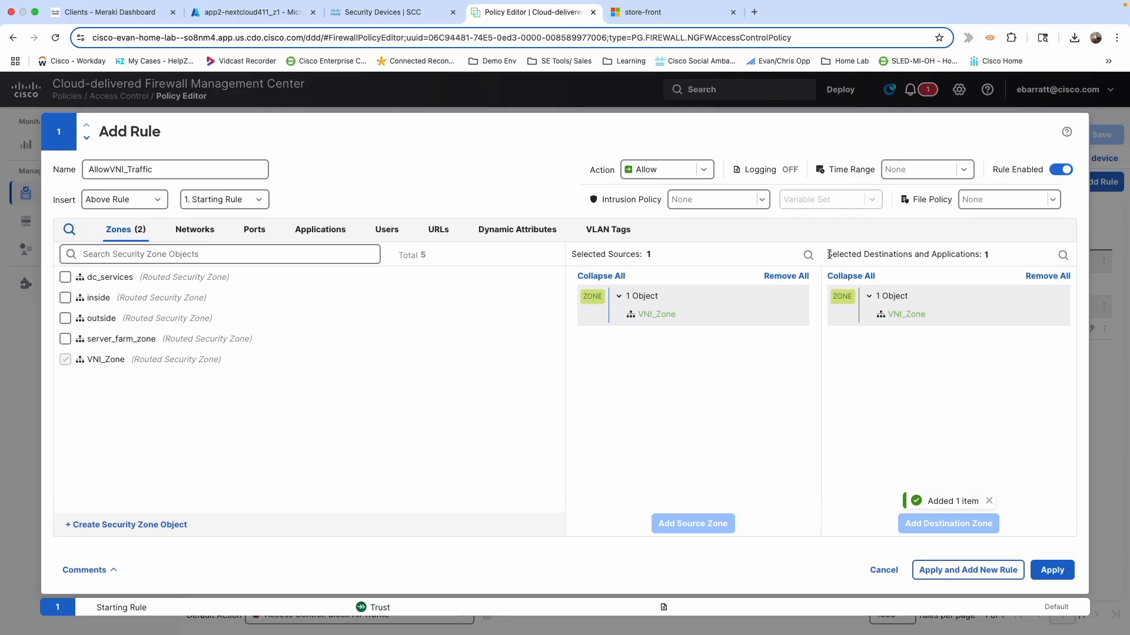
Enable logging at the beginning and end of connections for the rule.
{"action": "left_click", "coordinate": [786, 171]}
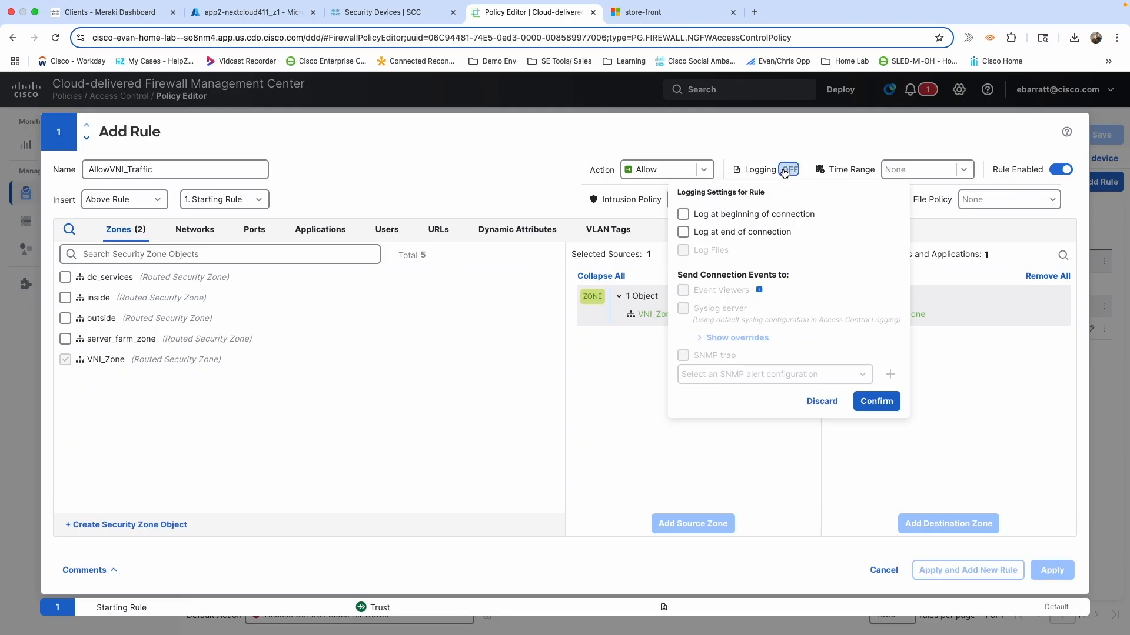
{"action": "left_click", "coordinate": [683, 214]}
{"action": "left_click", "coordinate": [684, 233]}
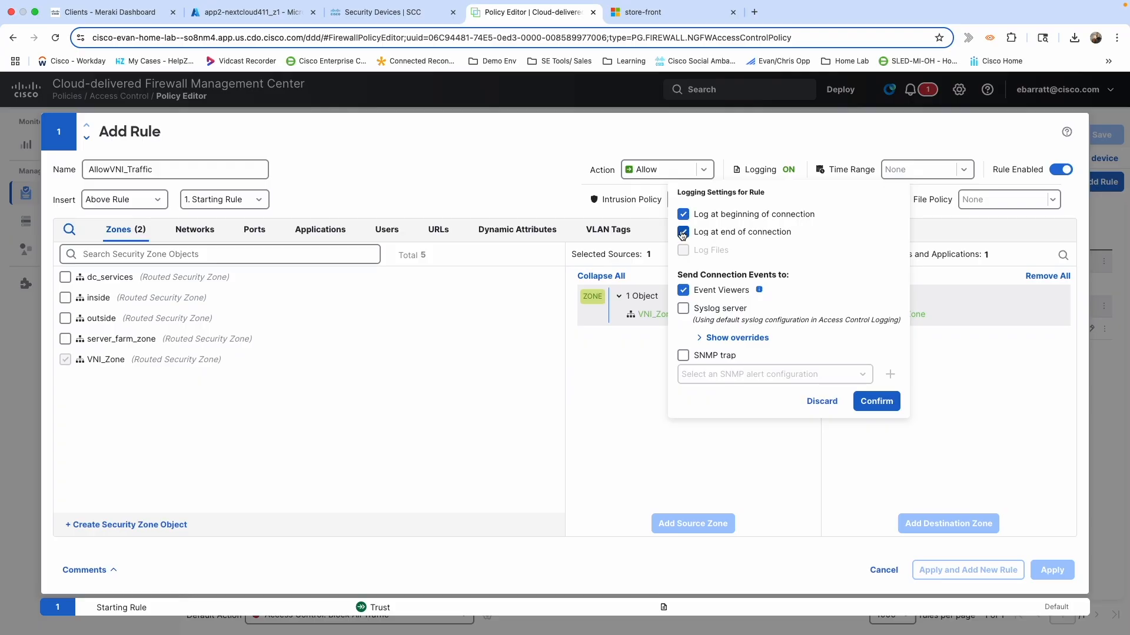
{"action": "left_click", "coordinate": [870, 404]}
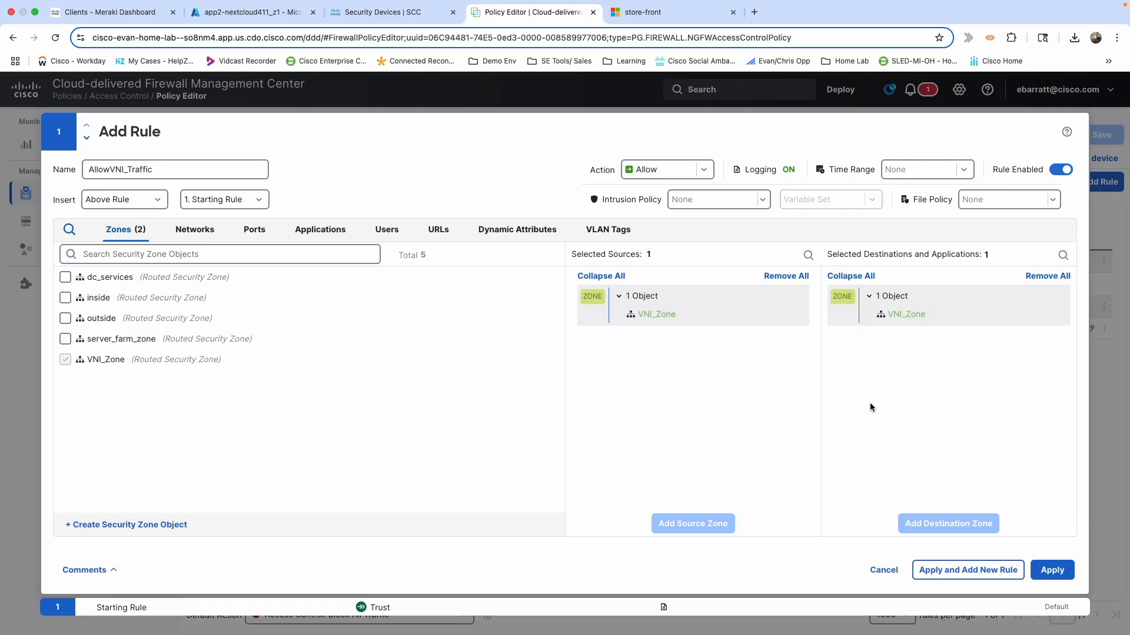
Apply AllowVNI_Traffic, save Azure Firewall Policy, then open device ftdv-azure-1 in Device Management.
{"action": "left_click", "coordinate": [1046, 570]}
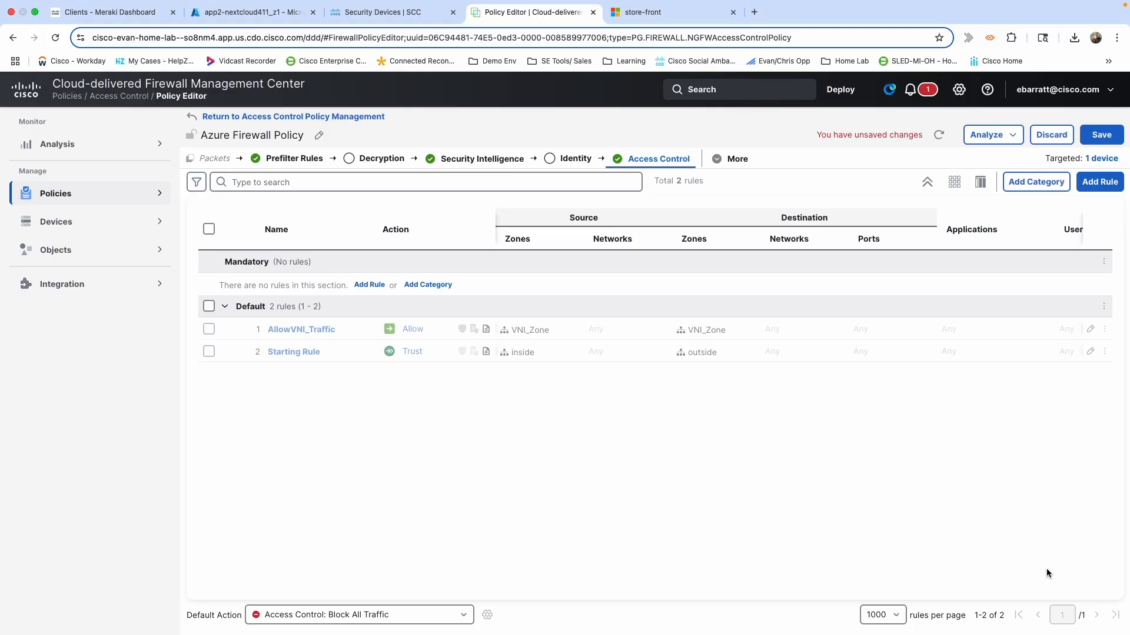
{"action": "left_click", "coordinate": [1103, 136]}
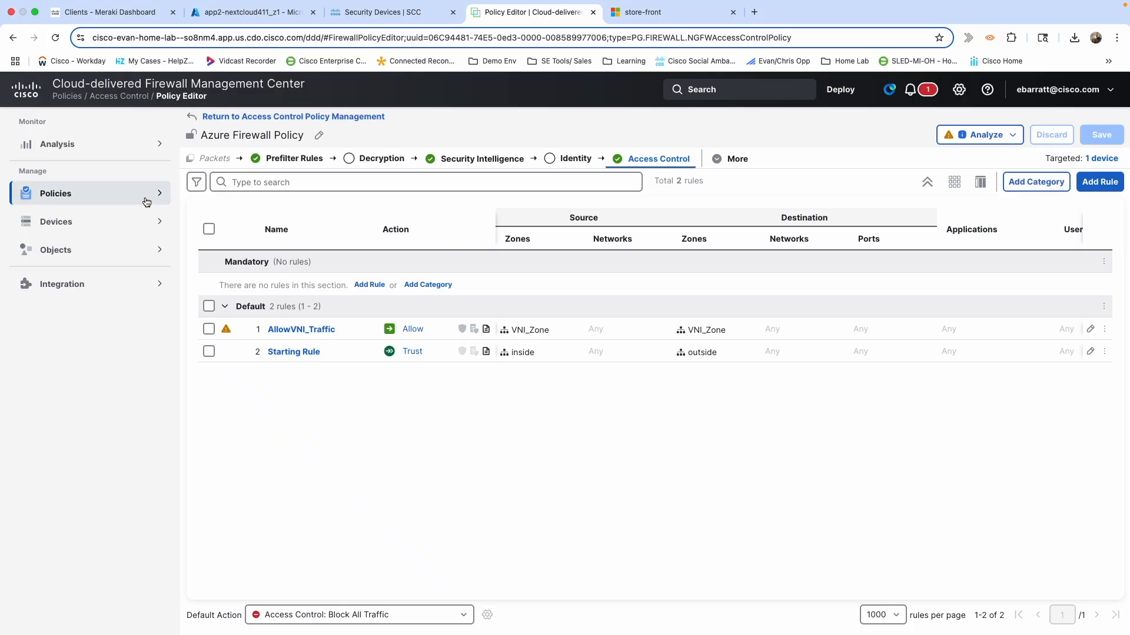
{"action": "mouse_move", "coordinate": [100, 231]}
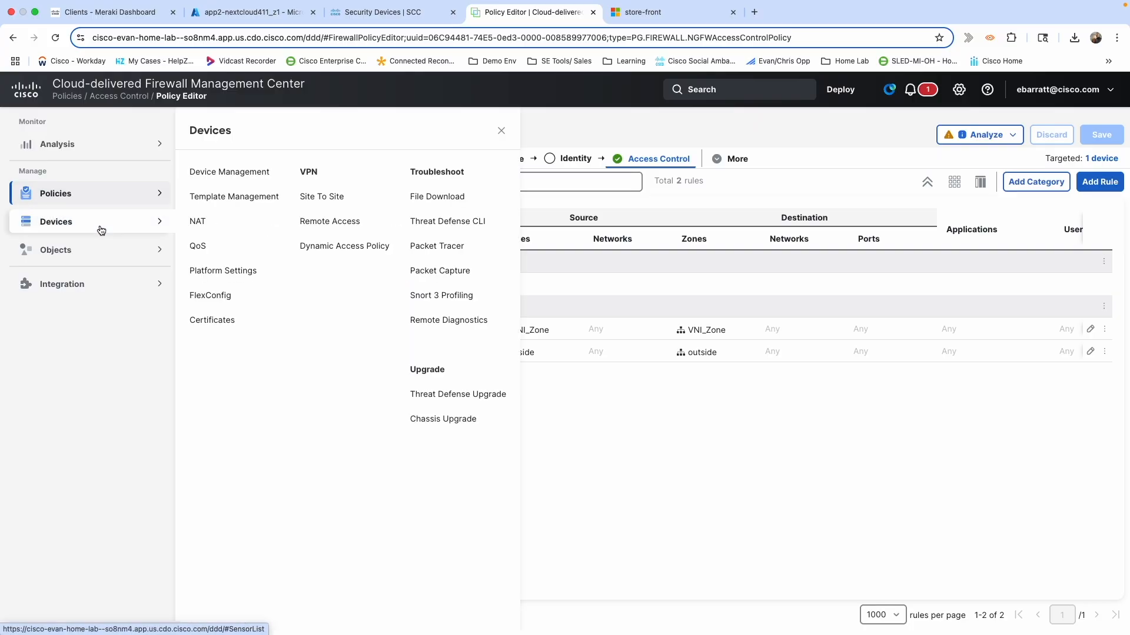
{"action": "left_click", "coordinate": [220, 173]}
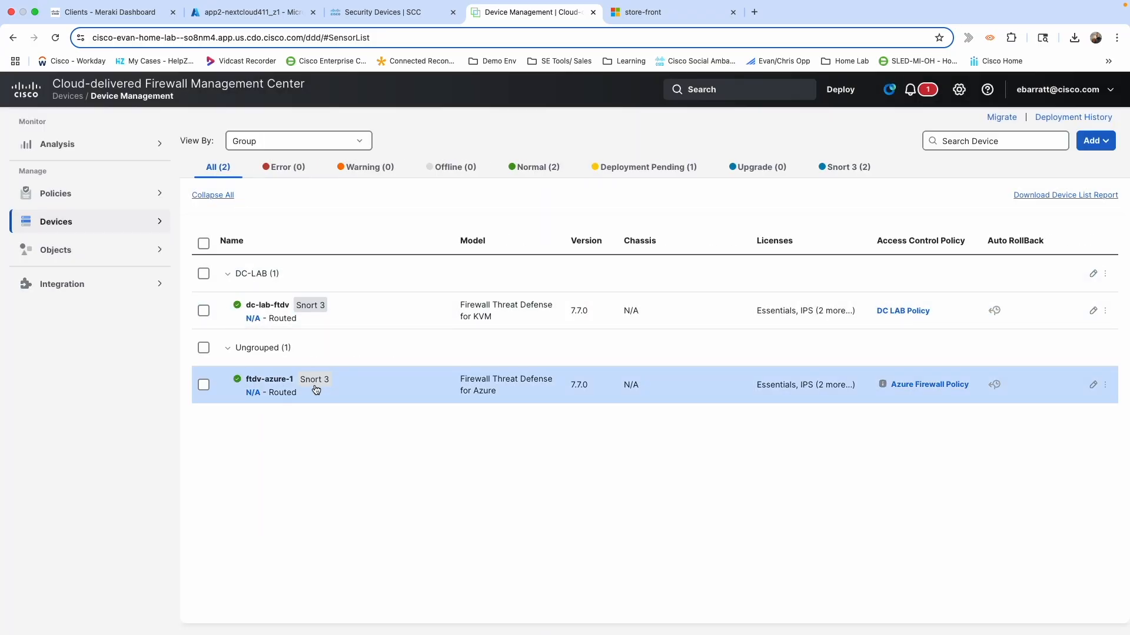
{"action": "left_click", "coordinate": [260, 380]}
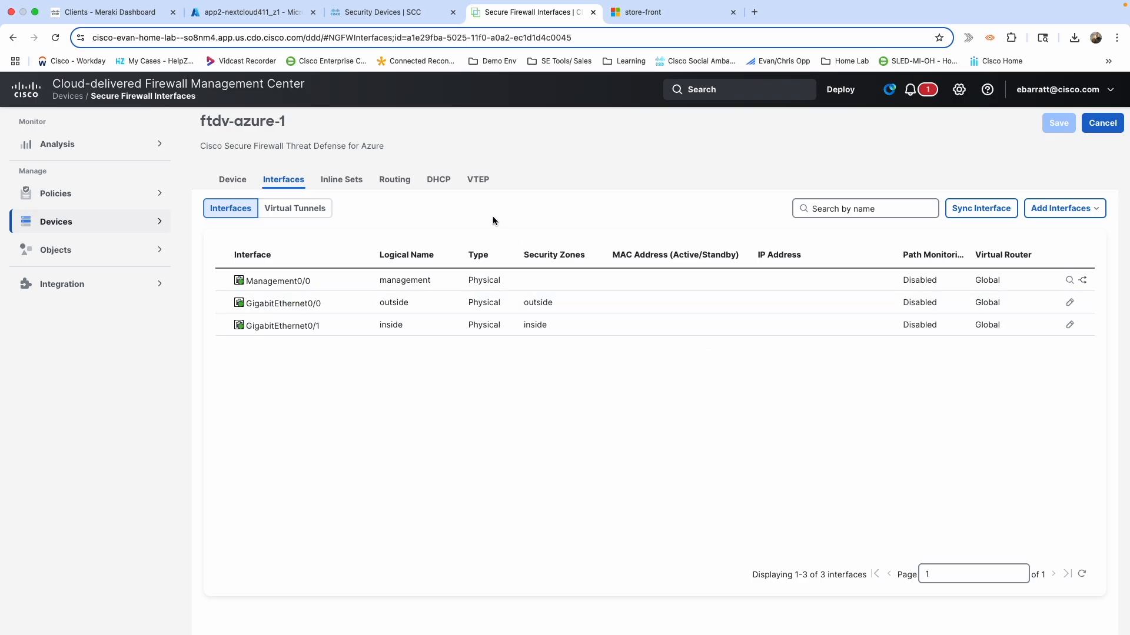
Enable NVE on ftdv-azure-1's VTEP page and start a new VTEP on VxLAN port 4789, NVE 1.
{"action": "left_click", "coordinate": [480, 184]}
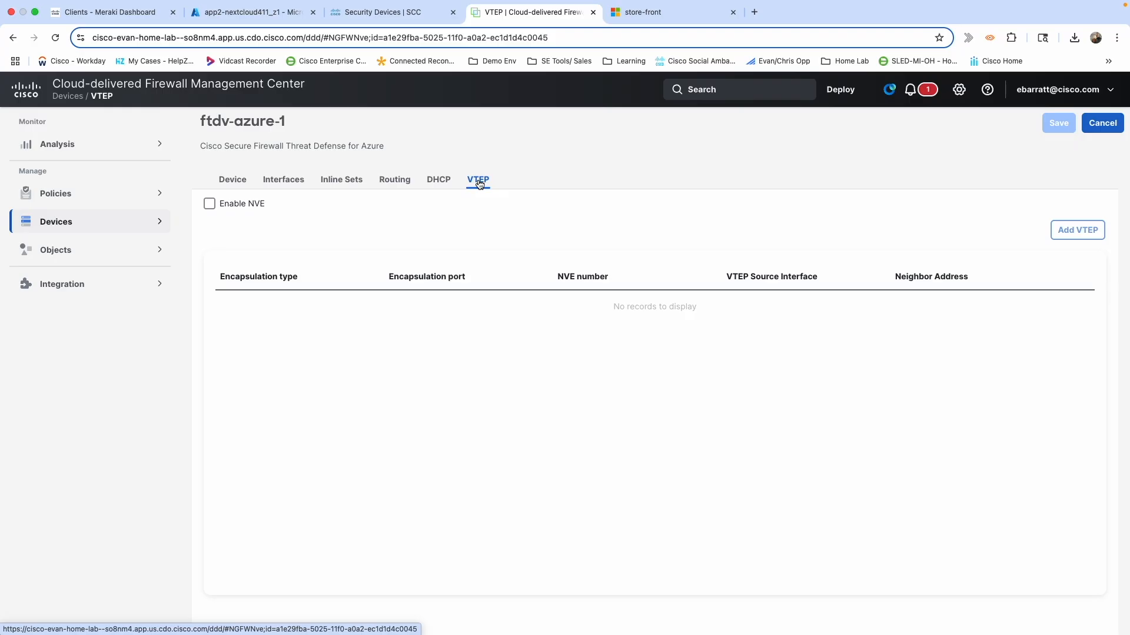
{"action": "left_click", "coordinate": [209, 204]}
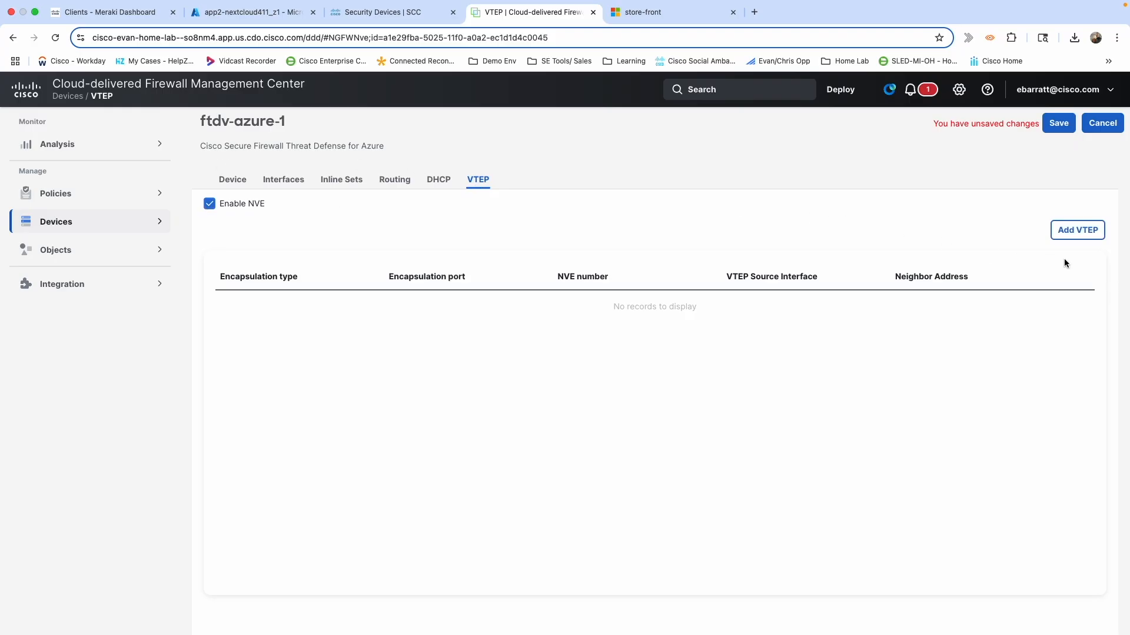
{"action": "left_click", "coordinate": [1065, 235]}
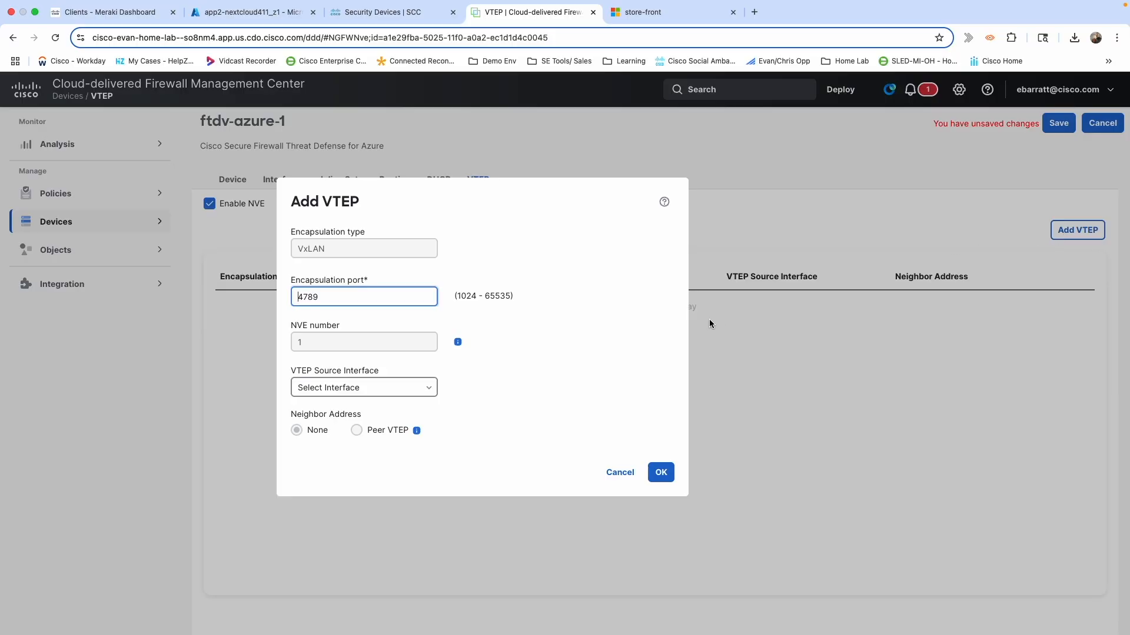
Create the VTEP with source interface outside and peer VTEP 10.0.34.25, and save the device.
{"action": "left_click", "coordinate": [410, 393]}
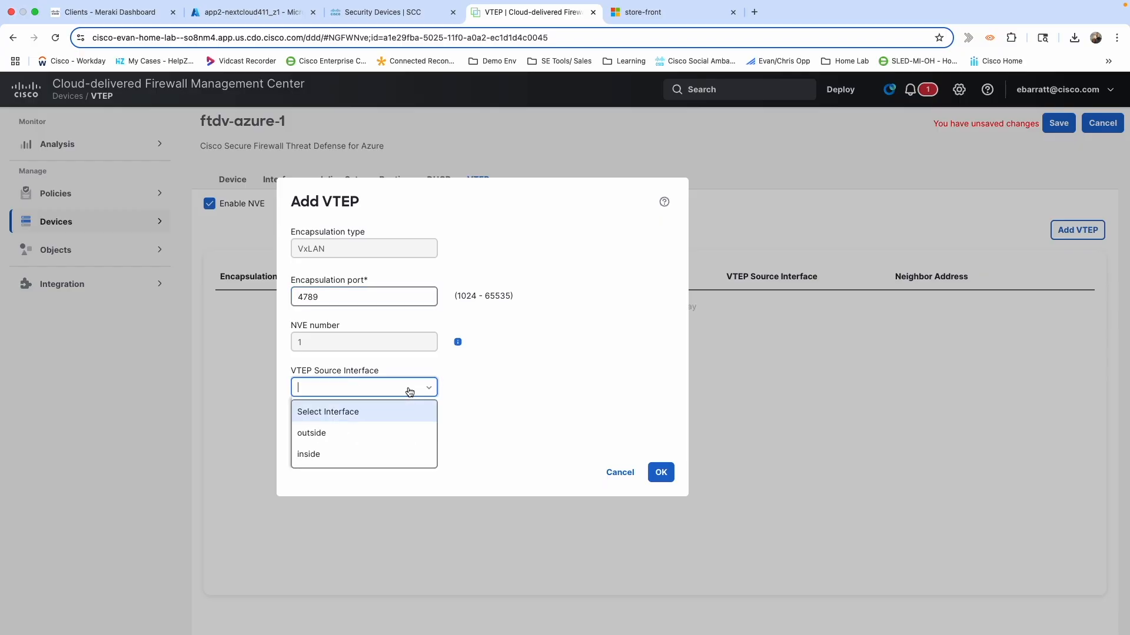
{"action": "left_click", "coordinate": [331, 435]}
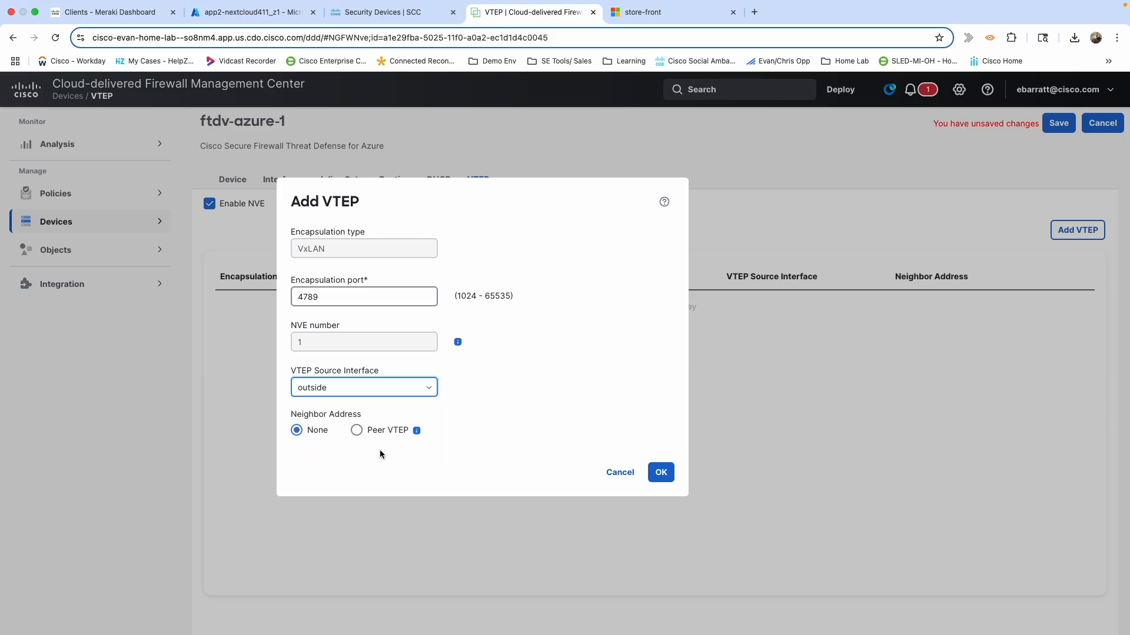
{"action": "left_click", "coordinate": [357, 432]}
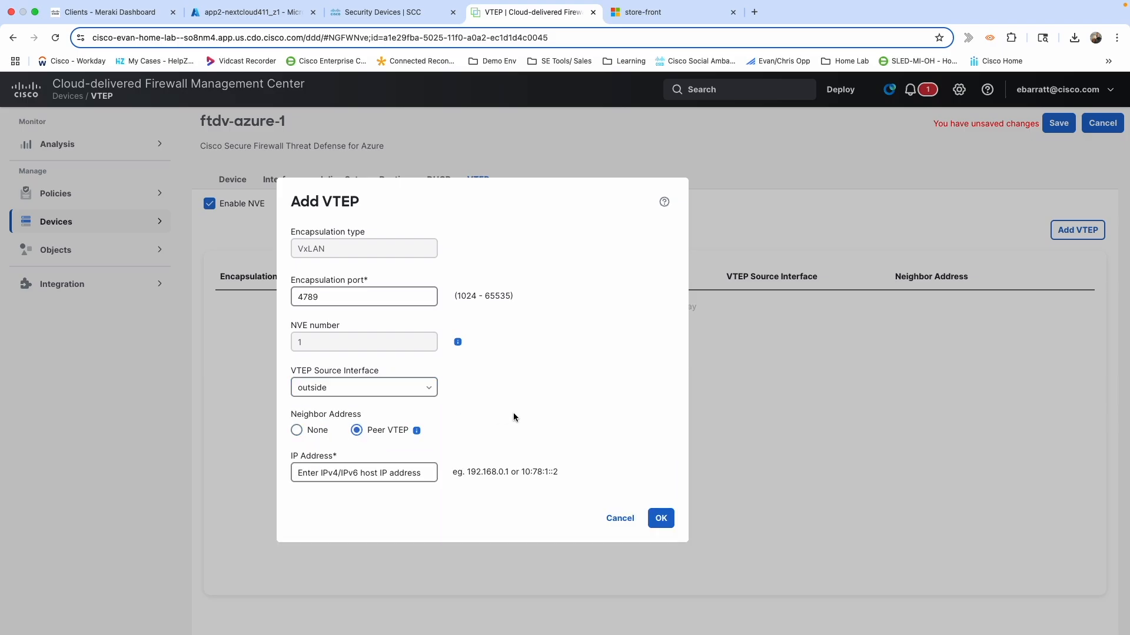
{"action": "left_click", "coordinate": [405, 478]}
{"action": "left_click", "coordinate": [379, 477]}
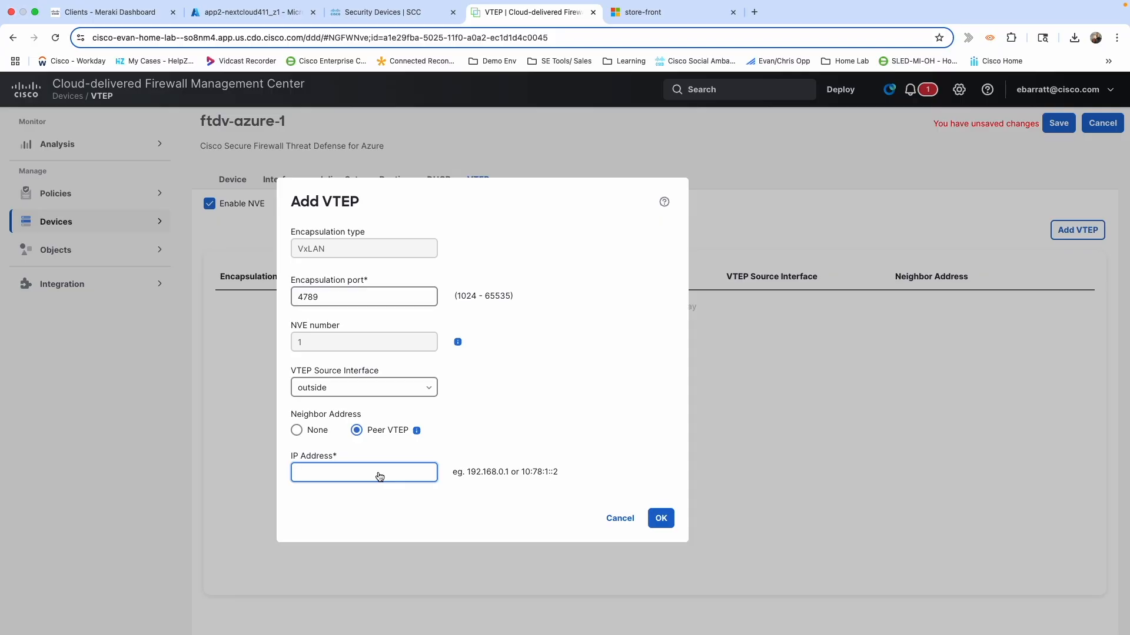
{"action": "type", "text": "10.0.34.25"}
{"action": "left_click", "coordinate": [661, 518]}
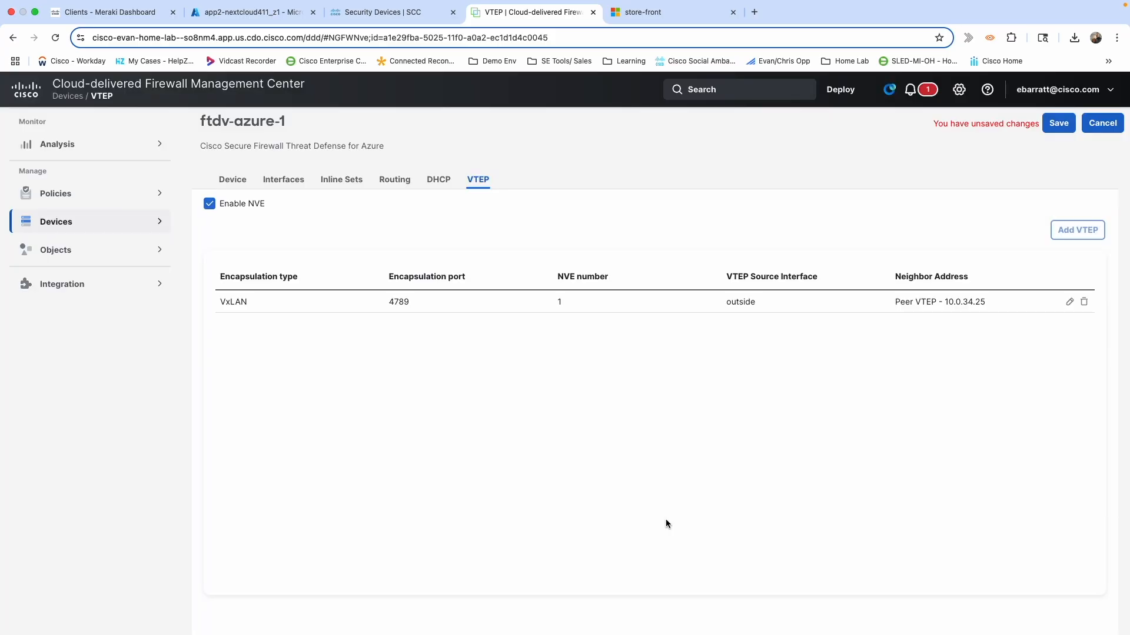
{"action": "left_click", "coordinate": [1059, 124]}
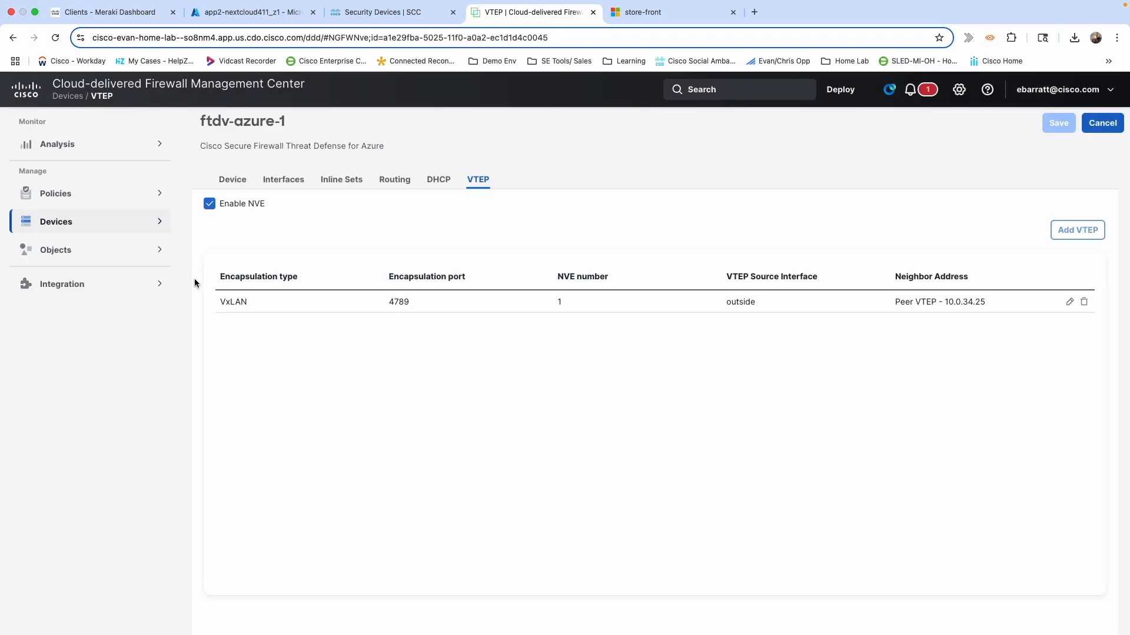
Start a new VNI interface named vni_azure in security zone VNI_Zone.
{"action": "left_click", "coordinate": [283, 183]}
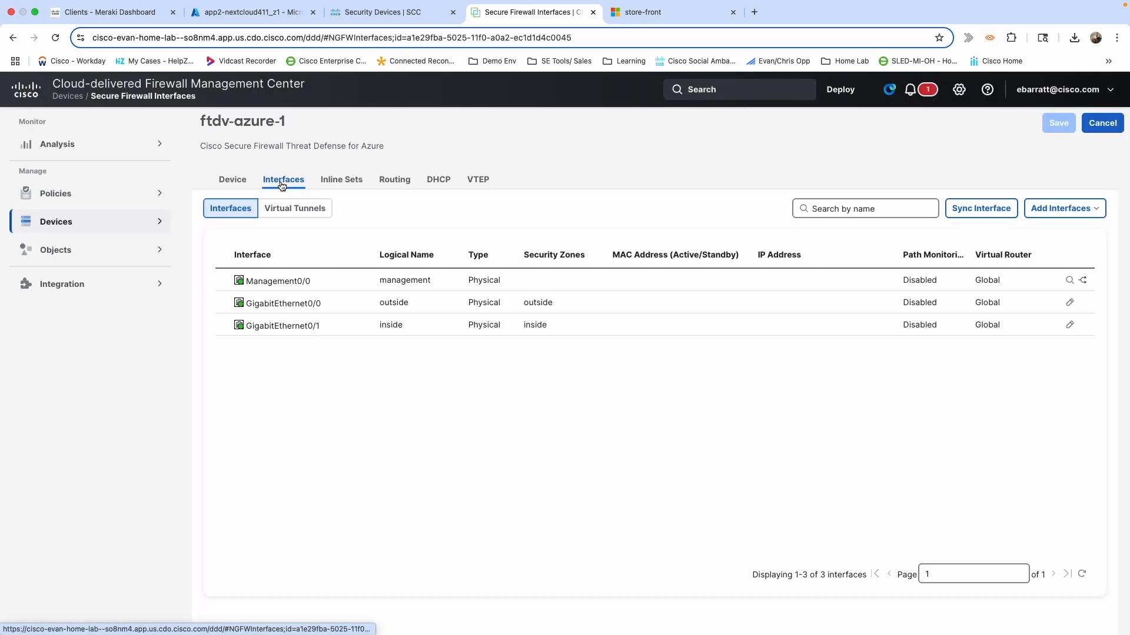
{"action": "left_click", "coordinate": [1081, 216]}
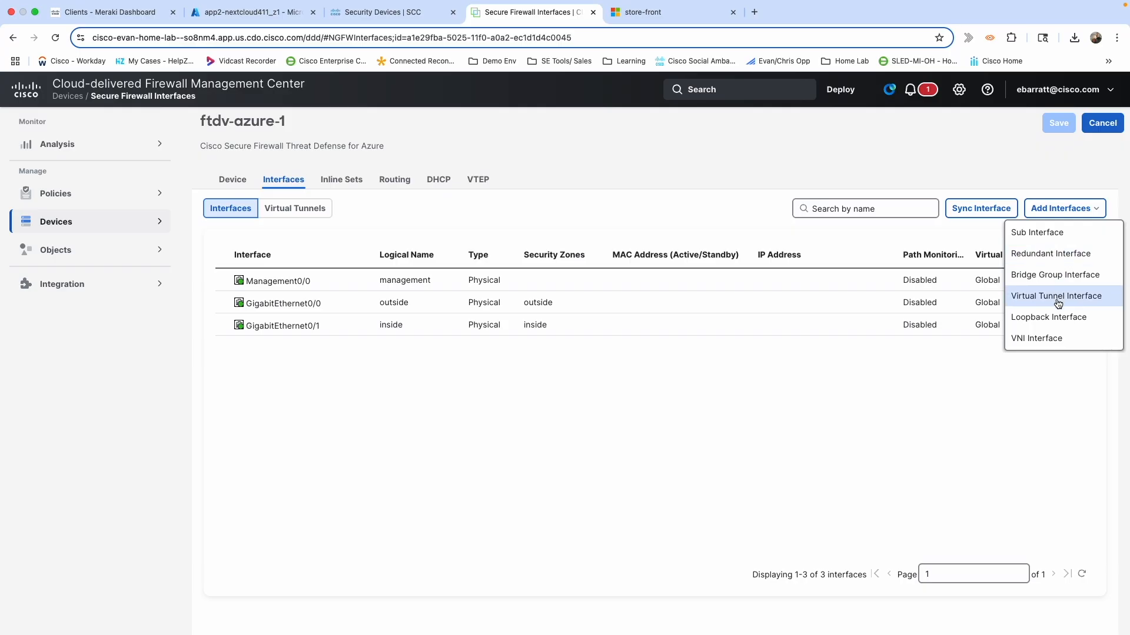
{"action": "left_click", "coordinate": [1035, 343]}
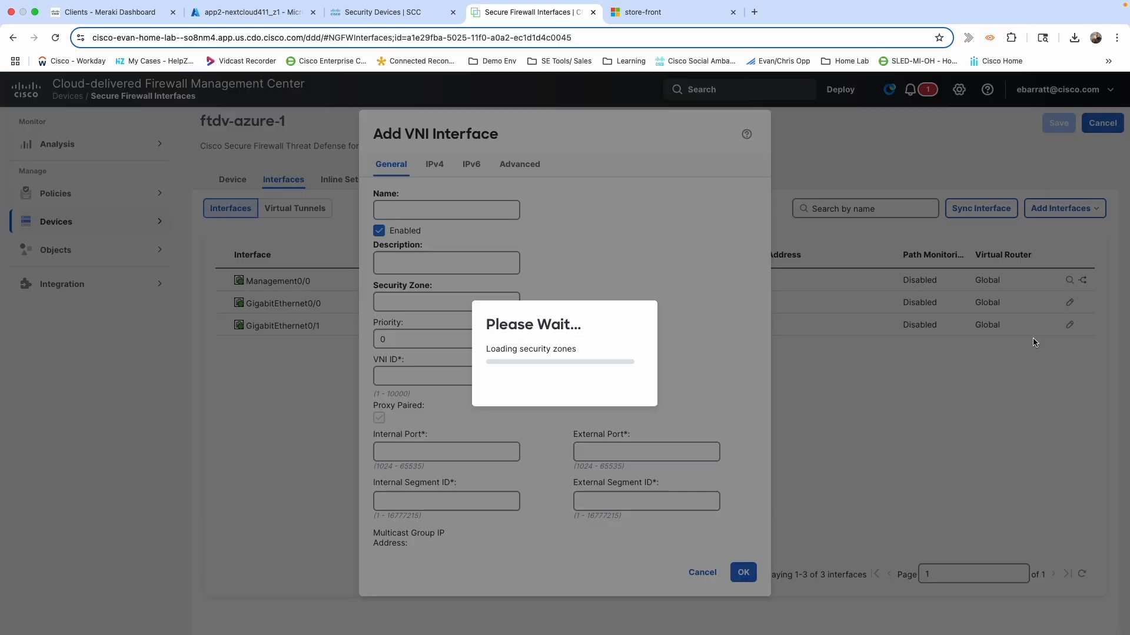
{"action": "left_click", "coordinate": [442, 217]}
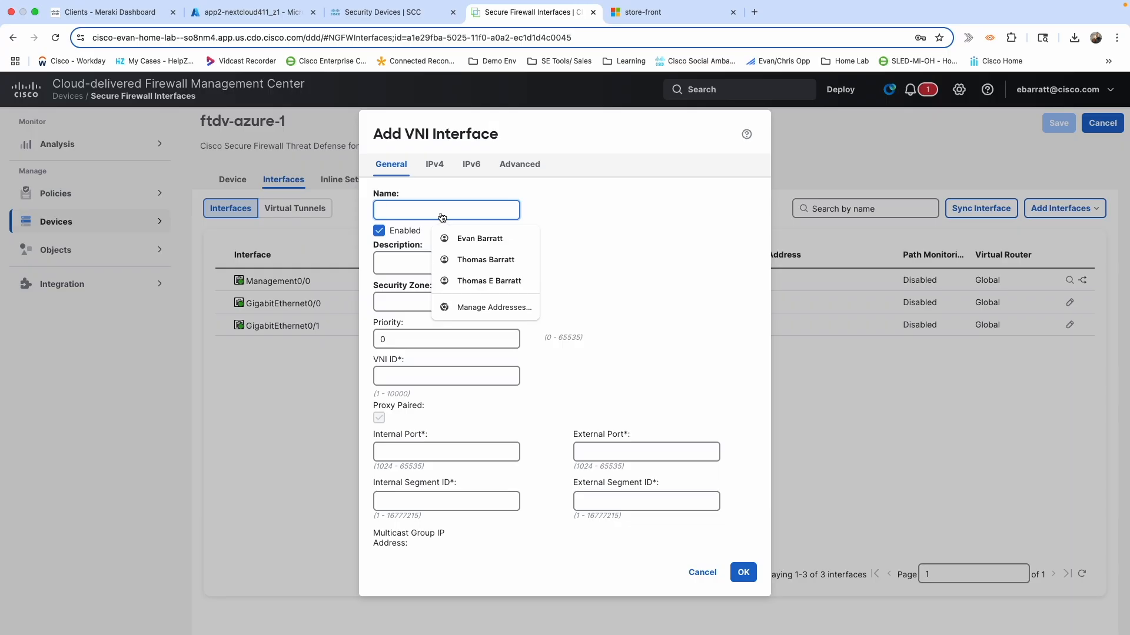
{"action": "type", "text": "vni"}
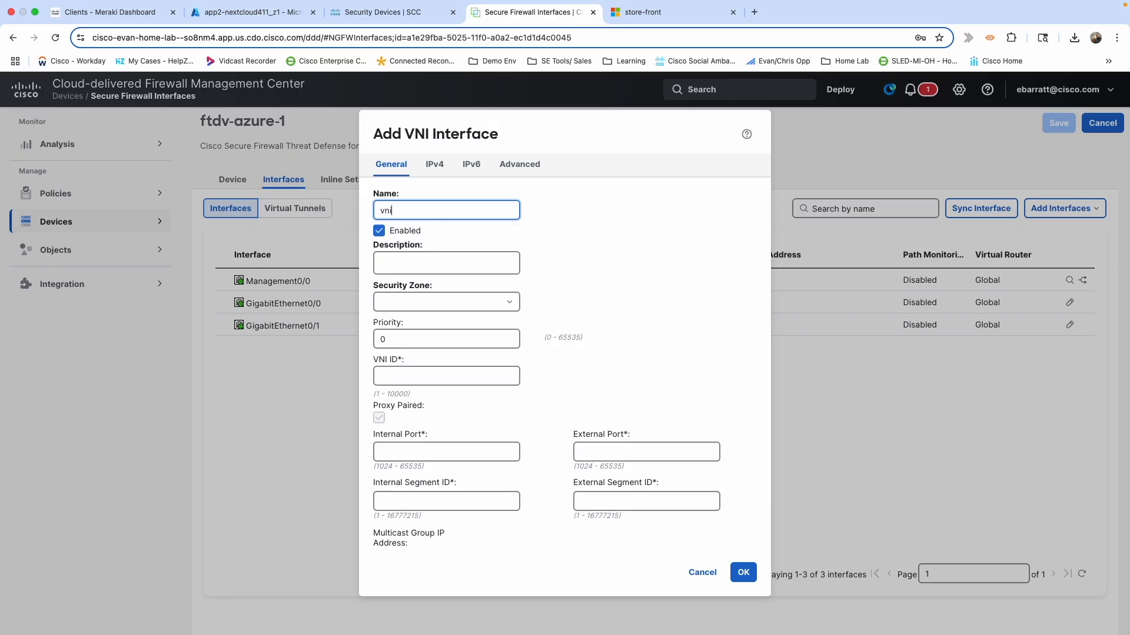
{"action": "type", "text": "_azure"}
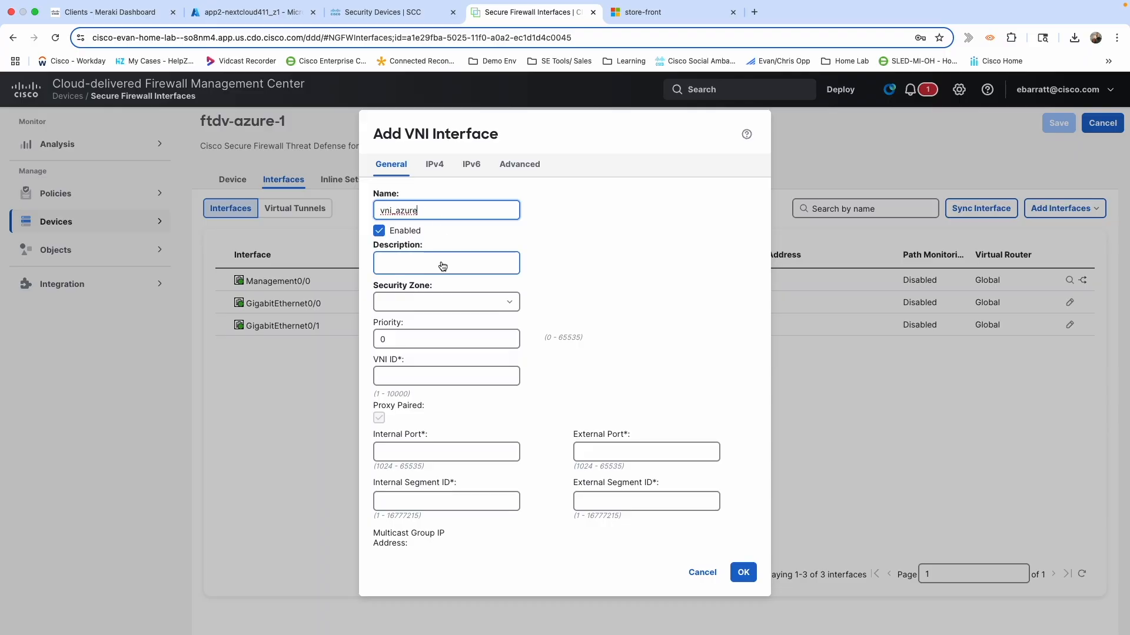
{"action": "left_click", "coordinate": [444, 304]}
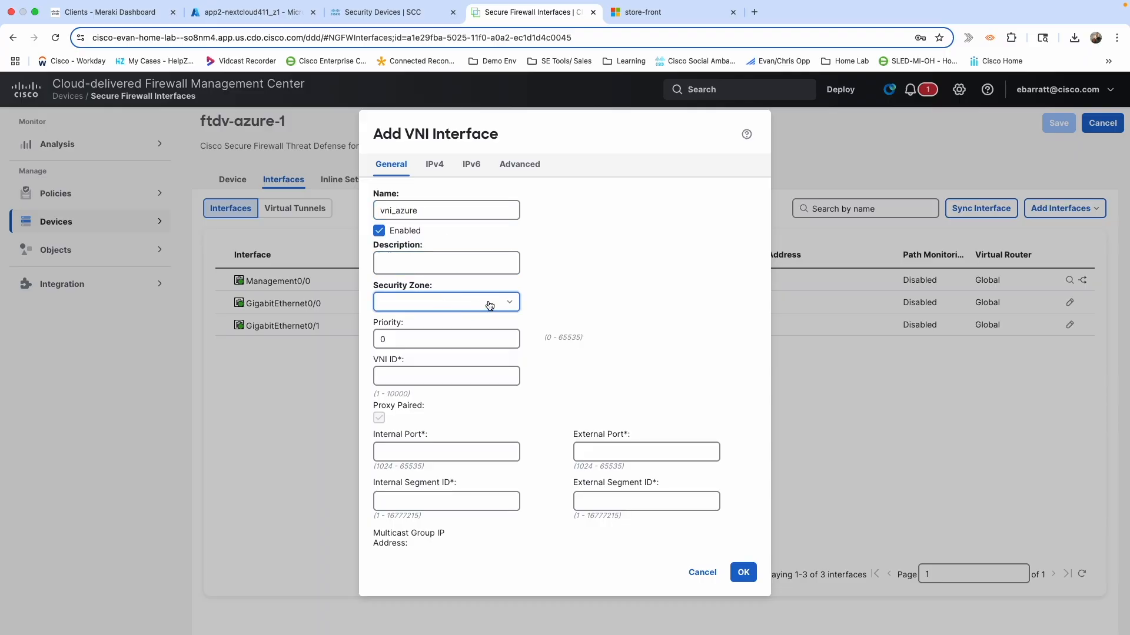
{"action": "left_click", "coordinate": [508, 303]}
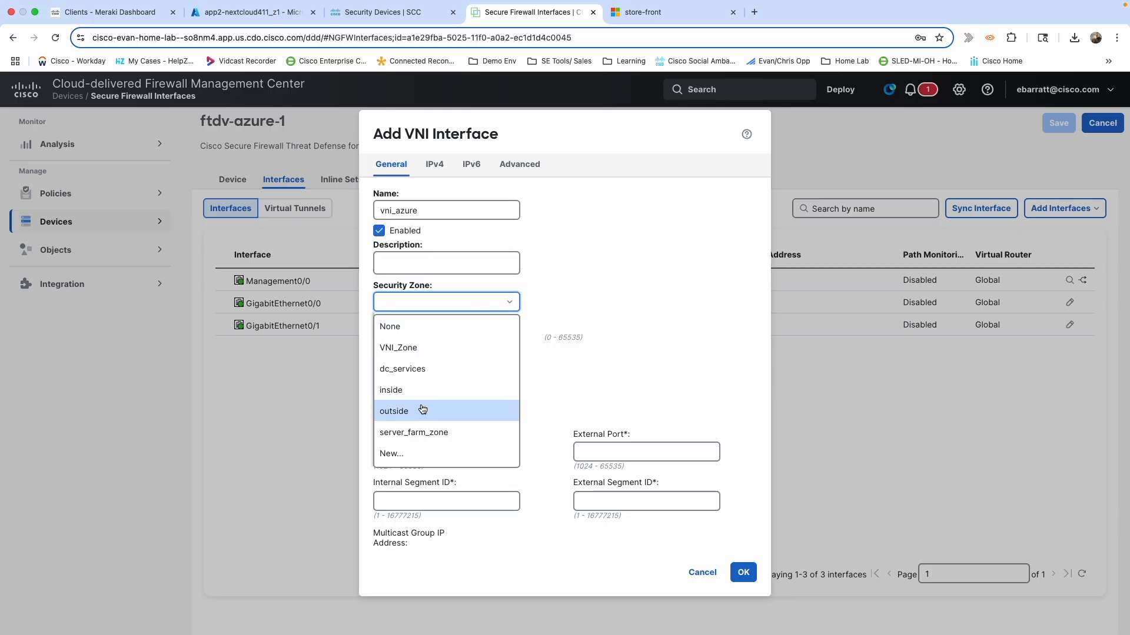
{"action": "left_click", "coordinate": [412, 348]}
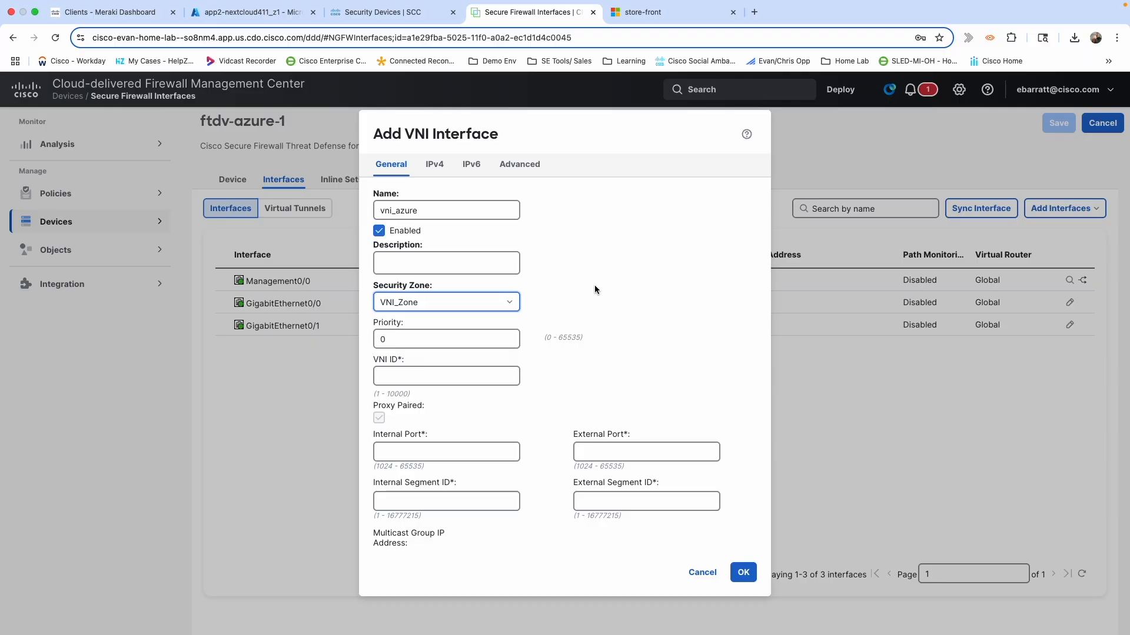
Set VNI ID 1, ports 10800/10801 and segment IDs 800/801, then save the interface.
{"action": "scroll", "coordinate": [594, 285], "scroll_direction": "down", "scroll_amount": 2}
{"action": "left_click", "coordinate": [412, 266]}
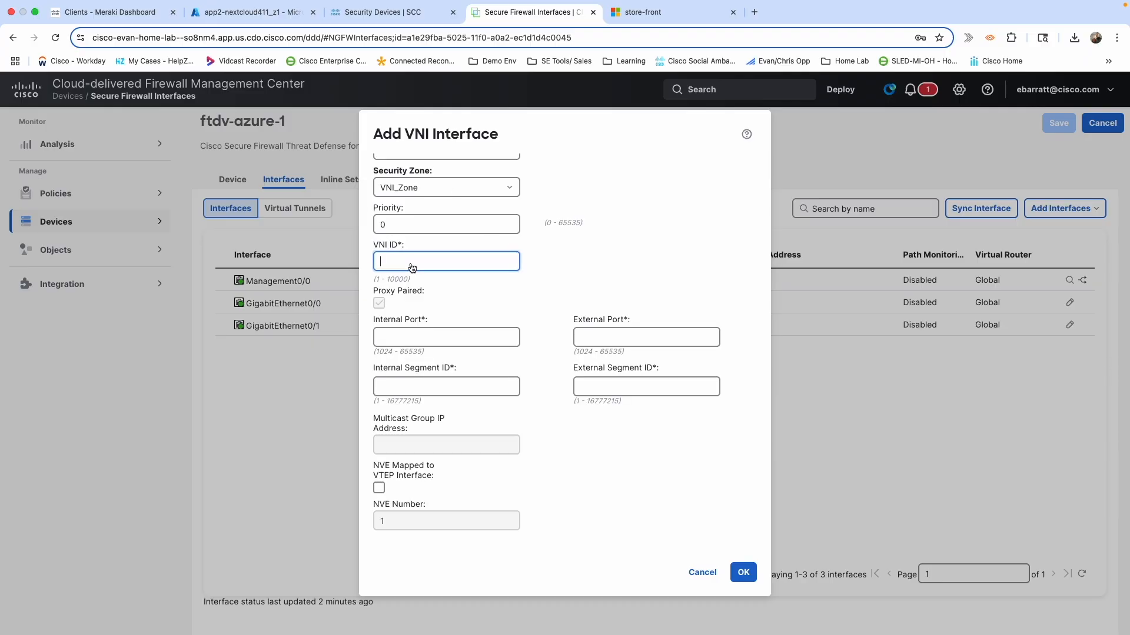
{"action": "type", "text": "1"}
{"action": "left_click", "coordinate": [397, 343]}
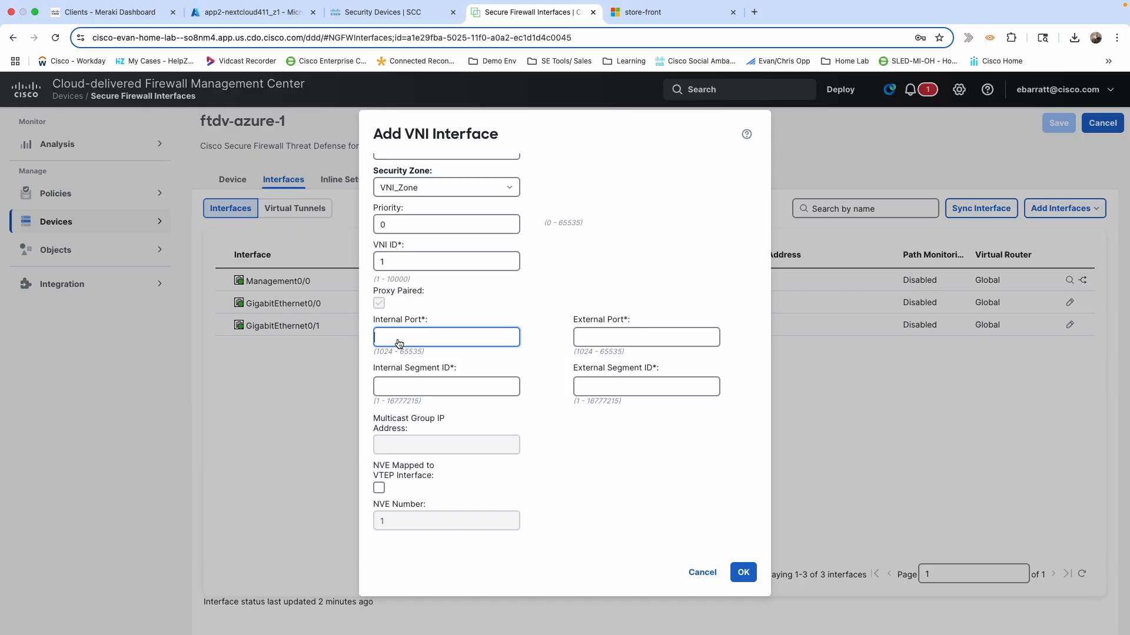
{"action": "type", "text": "10800"}
{"action": "left_click", "coordinate": [462, 389]}
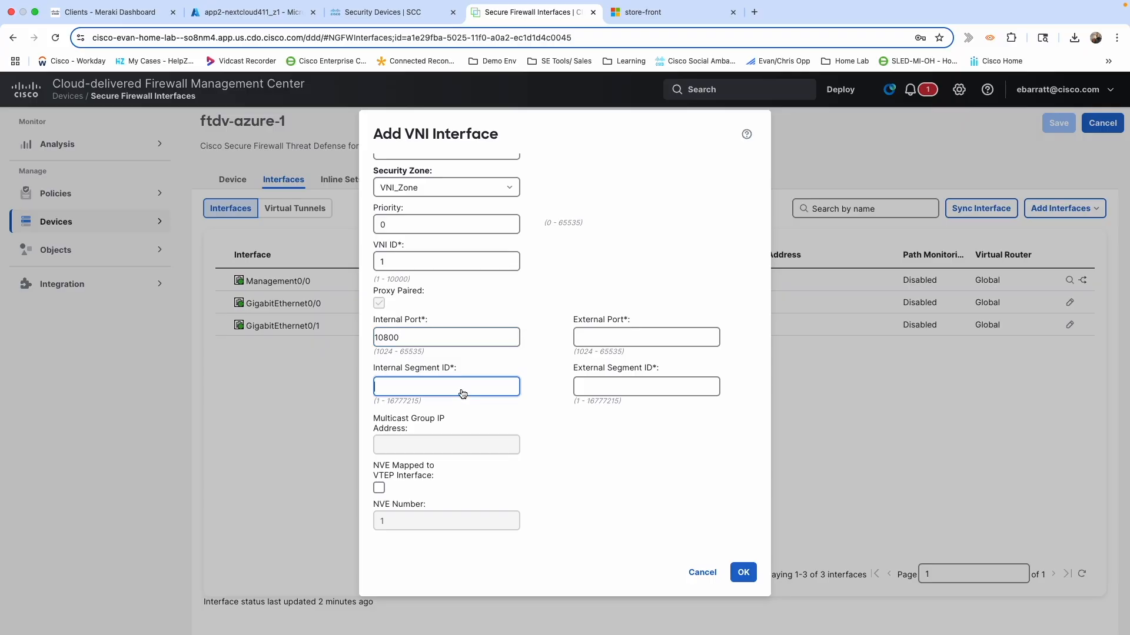
{"action": "type", "text": "800"}
{"action": "left_click", "coordinate": [592, 342]}
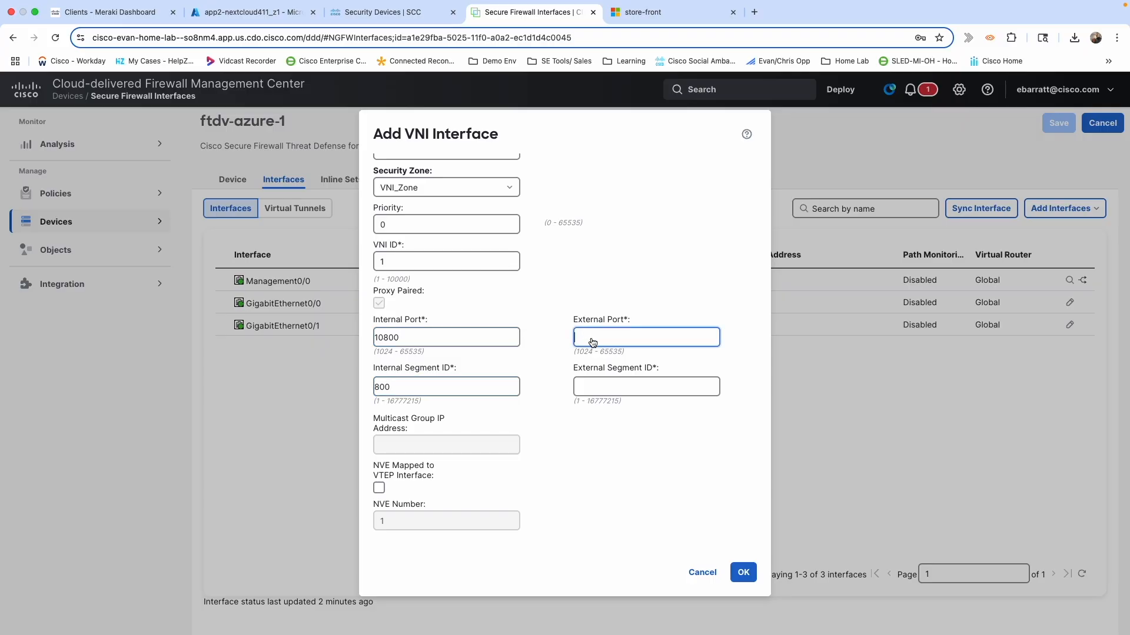
{"action": "type", "text": "10801"}
{"action": "left_click", "coordinate": [661, 394]}
{"action": "type", "text": "801"}
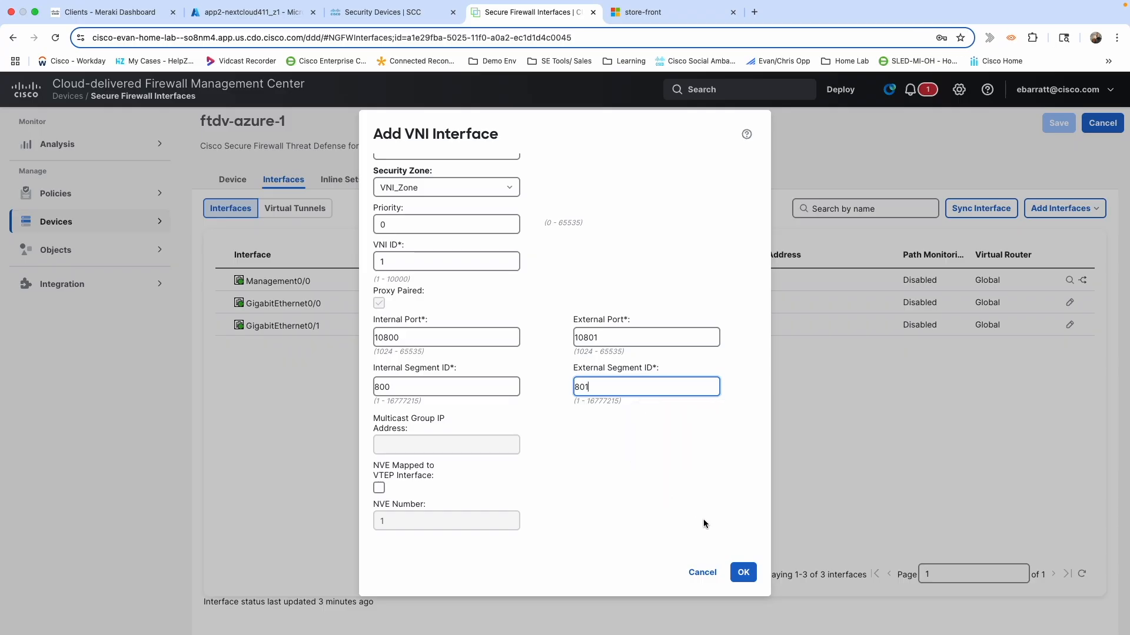
{"action": "left_click", "coordinate": [744, 573]}
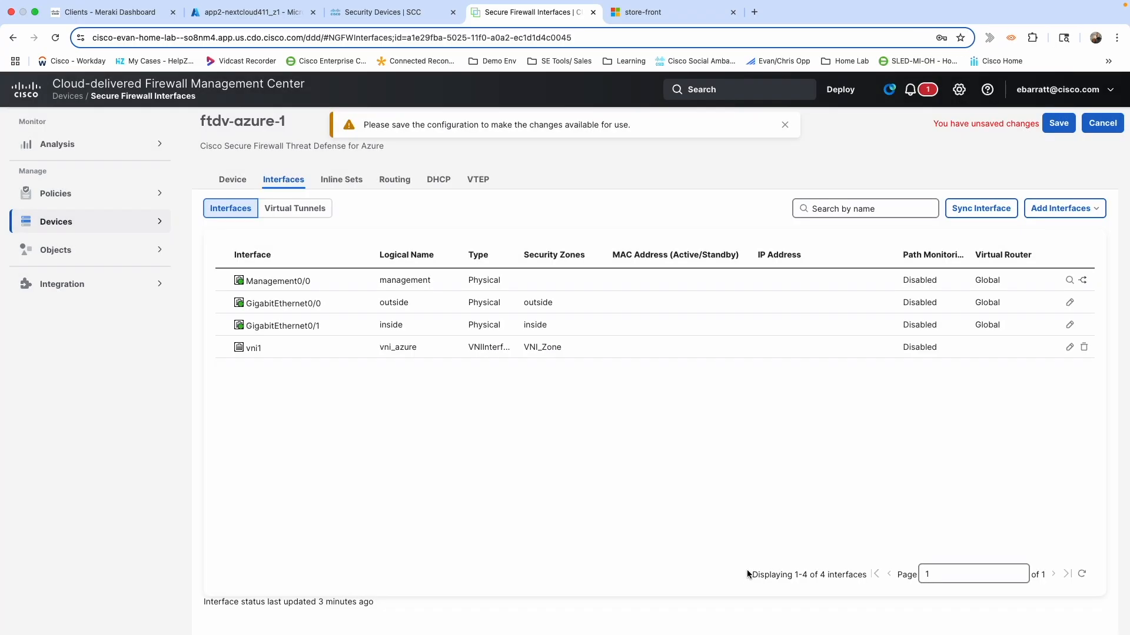
{"action": "left_click", "coordinate": [1057, 124]}
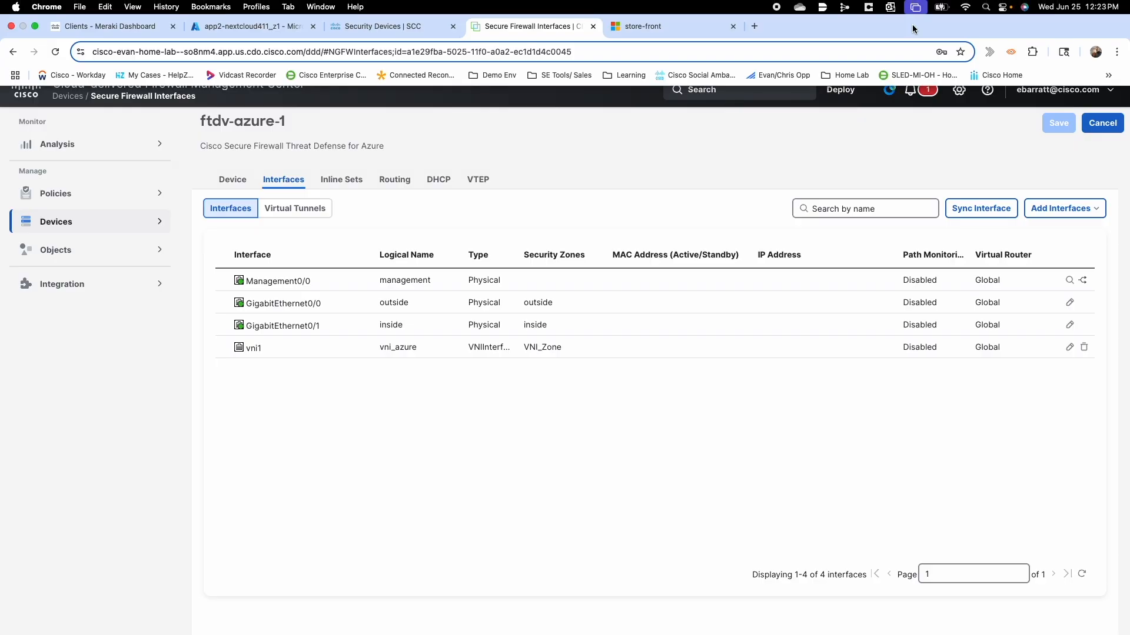
Deploy the pending changes to ftdv-azure-1, ignoring the validation warnings.
{"action": "left_click", "coordinate": [841, 89]}
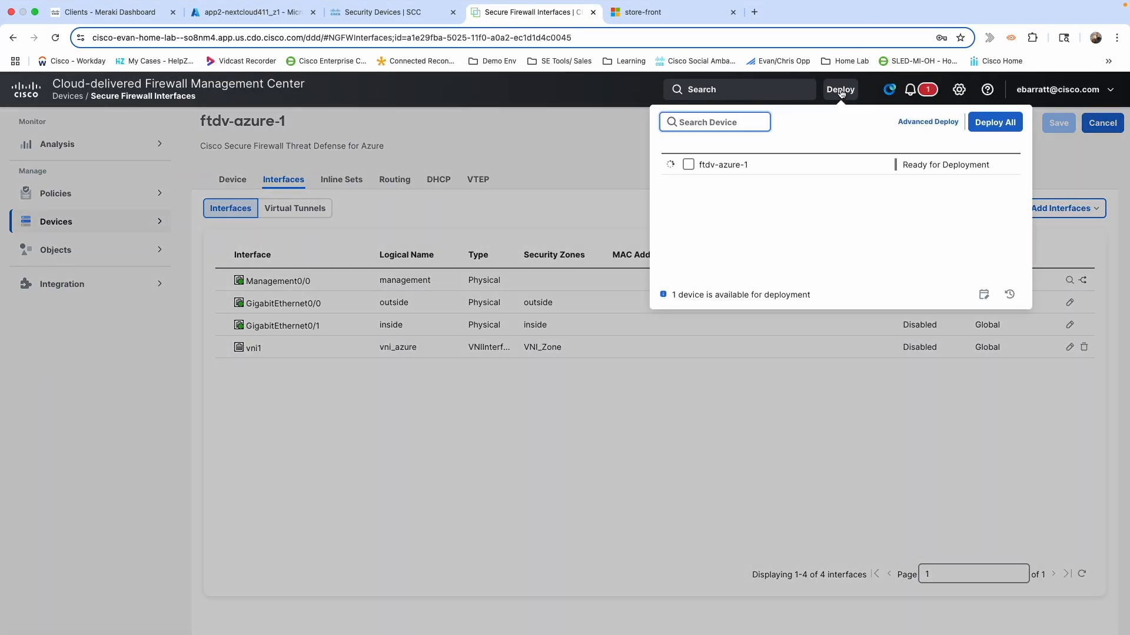
{"action": "left_click", "coordinate": [688, 165]}
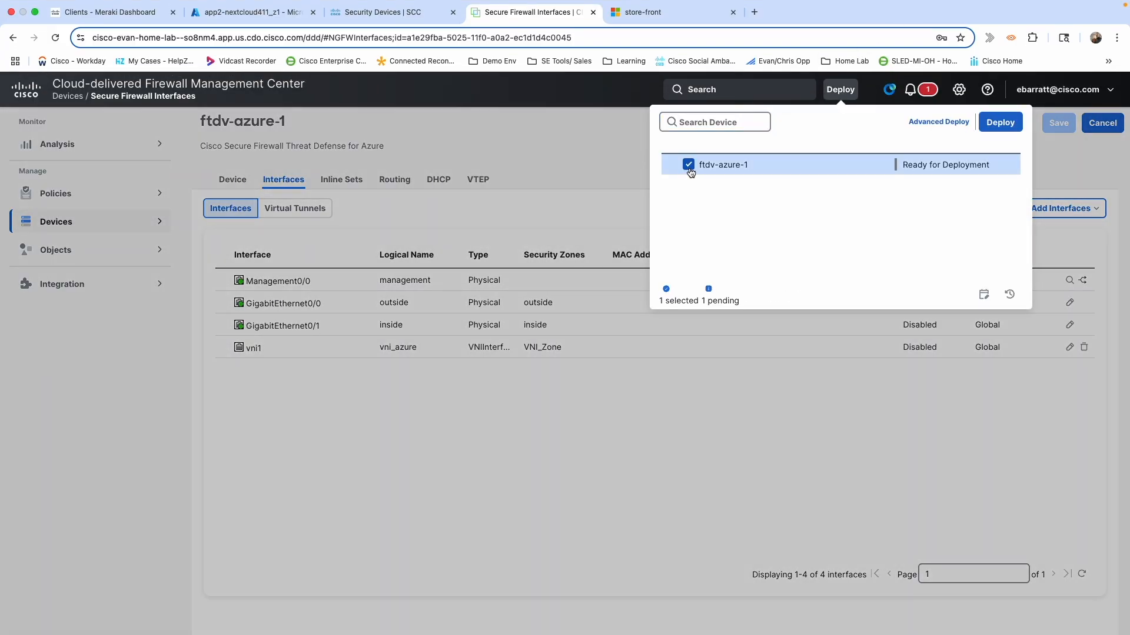
{"action": "left_click", "coordinate": [998, 125]}
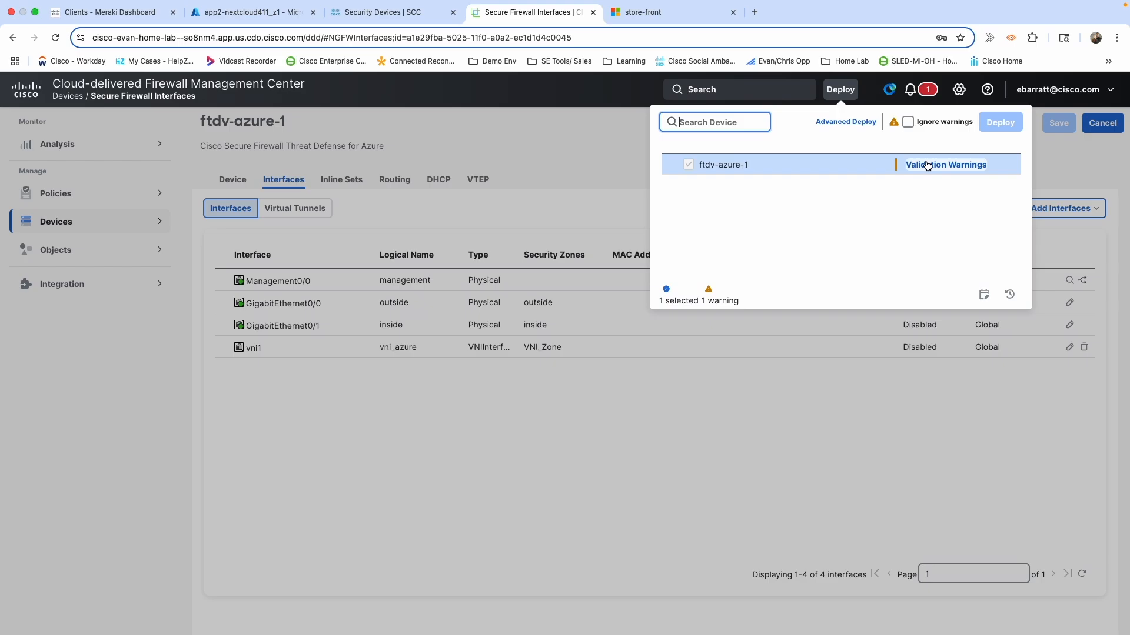
{"action": "left_click", "coordinate": [909, 122]}
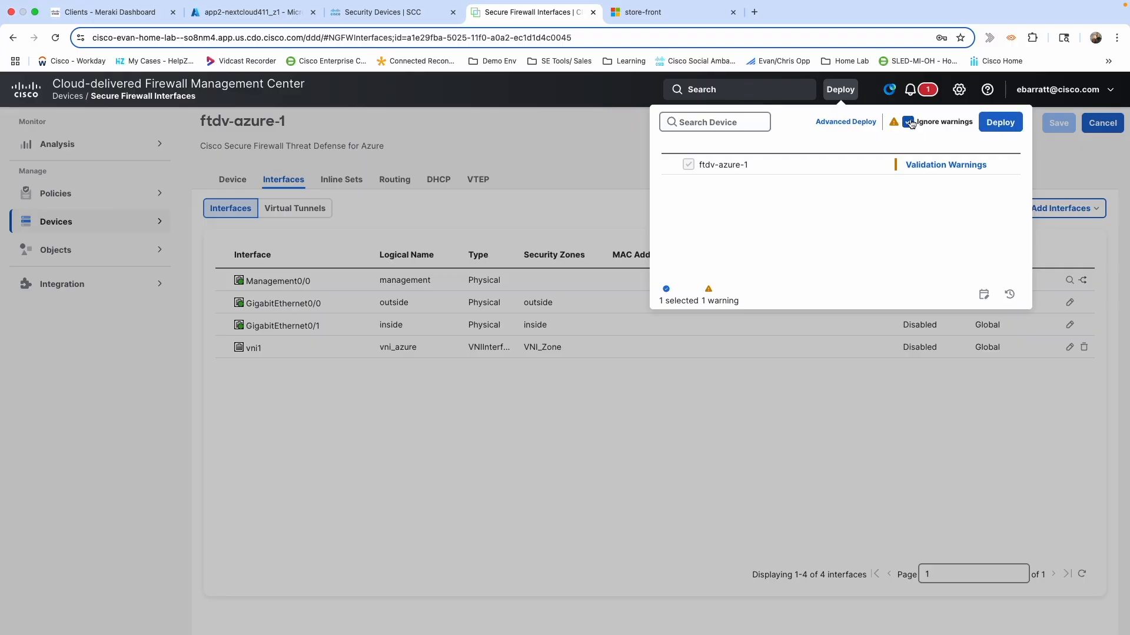
{"action": "left_click", "coordinate": [999, 125]}
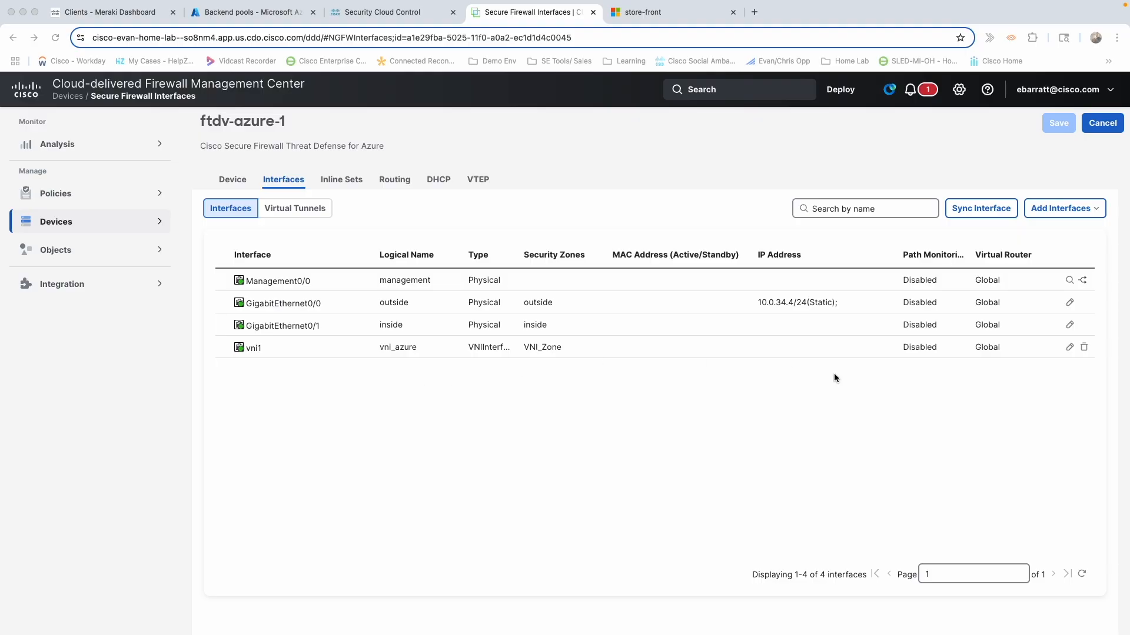
Confirm vni1 is mapped to the VTEP NVE interface, then bring up the store-front site.
{"action": "left_click", "coordinate": [1070, 348]}
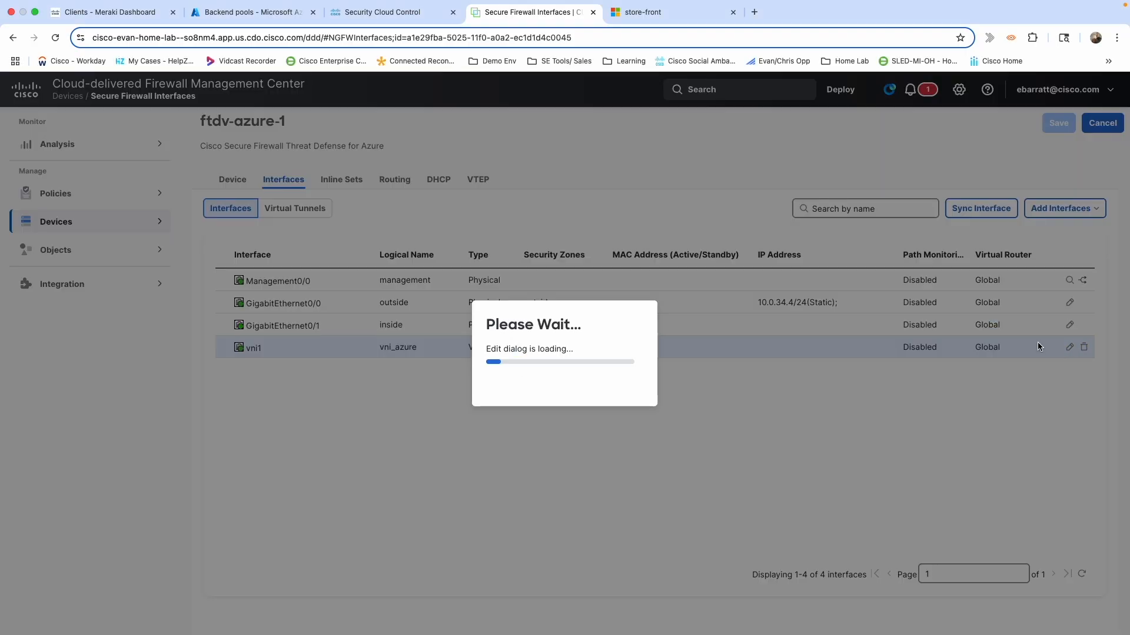
{"action": "scroll", "coordinate": [612, 339], "scroll_direction": "down", "scroll_amount": 2}
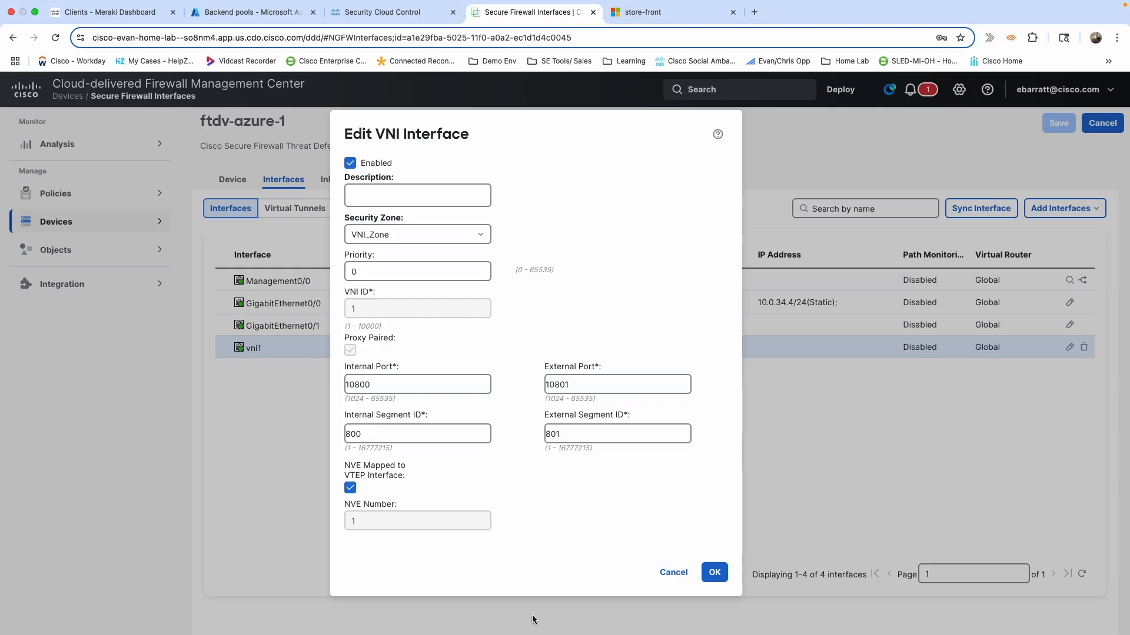
{"action": "left_click", "coordinate": [710, 575]}
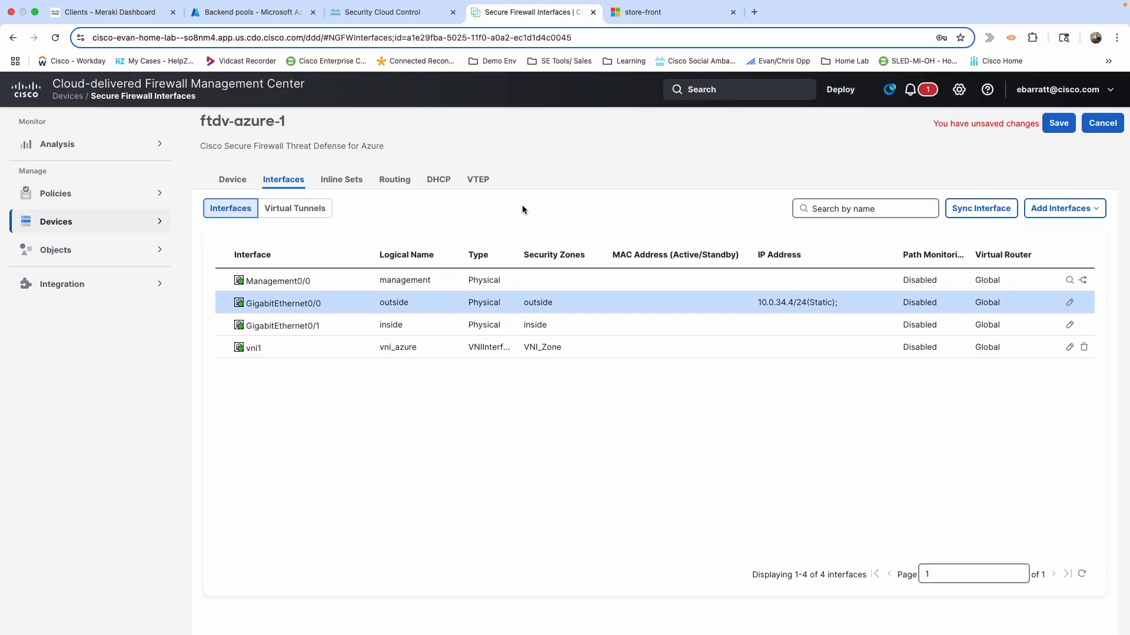
{"action": "left_click", "coordinate": [647, 12]}
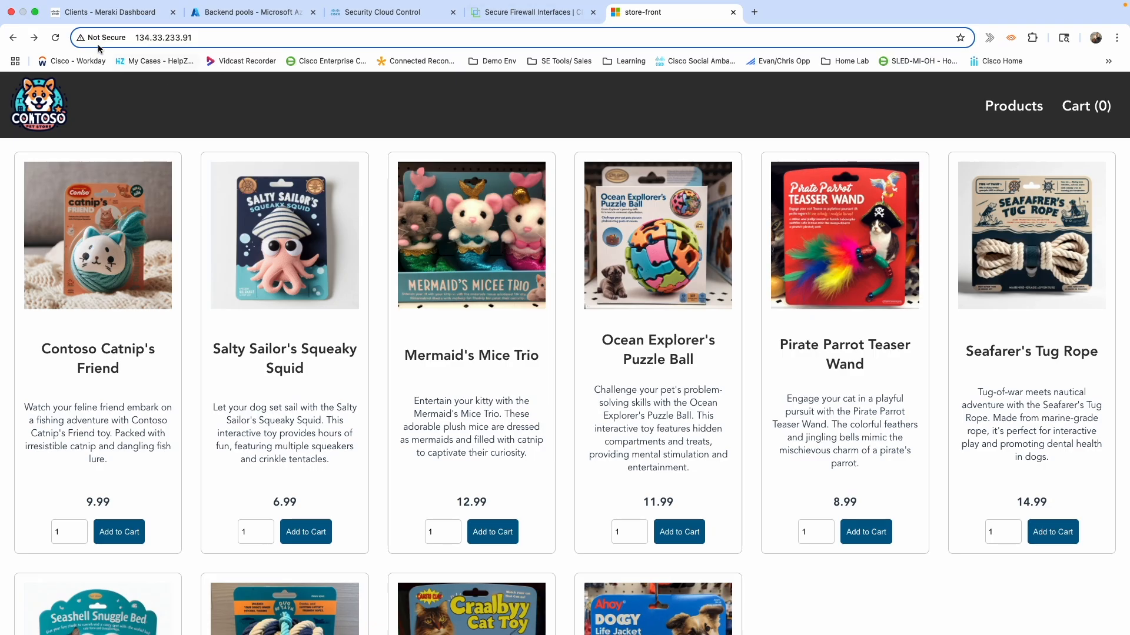
Reload the Contoso store, put one Mermaid's Mice Trio (12.99) in the cart and view it.
{"action": "left_click", "coordinate": [54, 38]}
{"action": "left_click", "coordinate": [484, 535]}
{"action": "left_click", "coordinate": [1083, 107]}
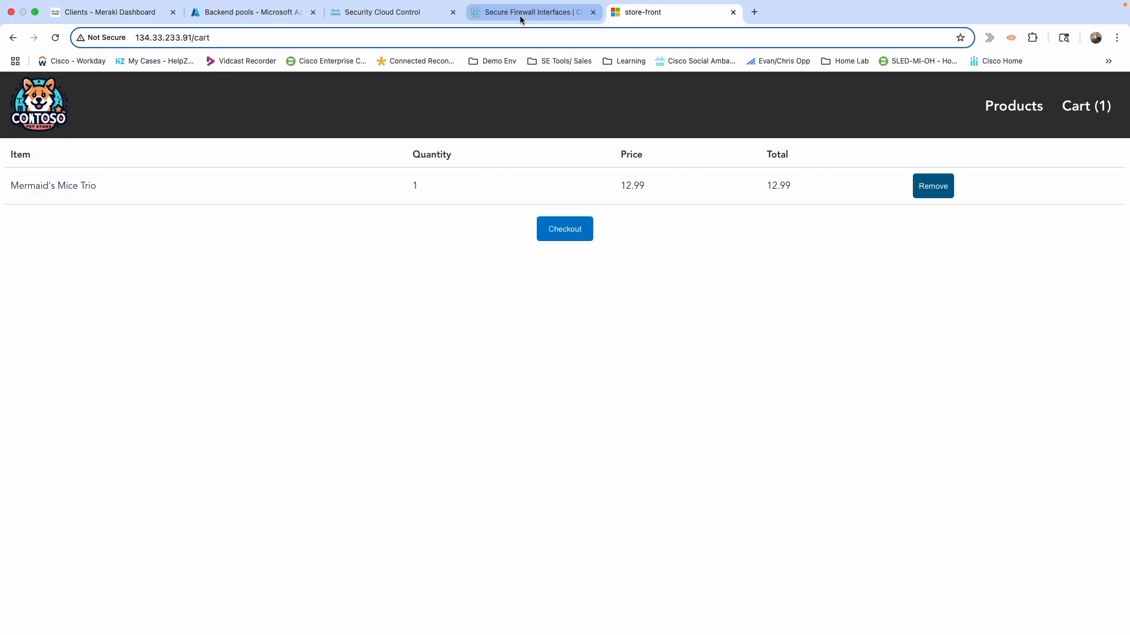
{"action": "left_click", "coordinate": [495, 23]}
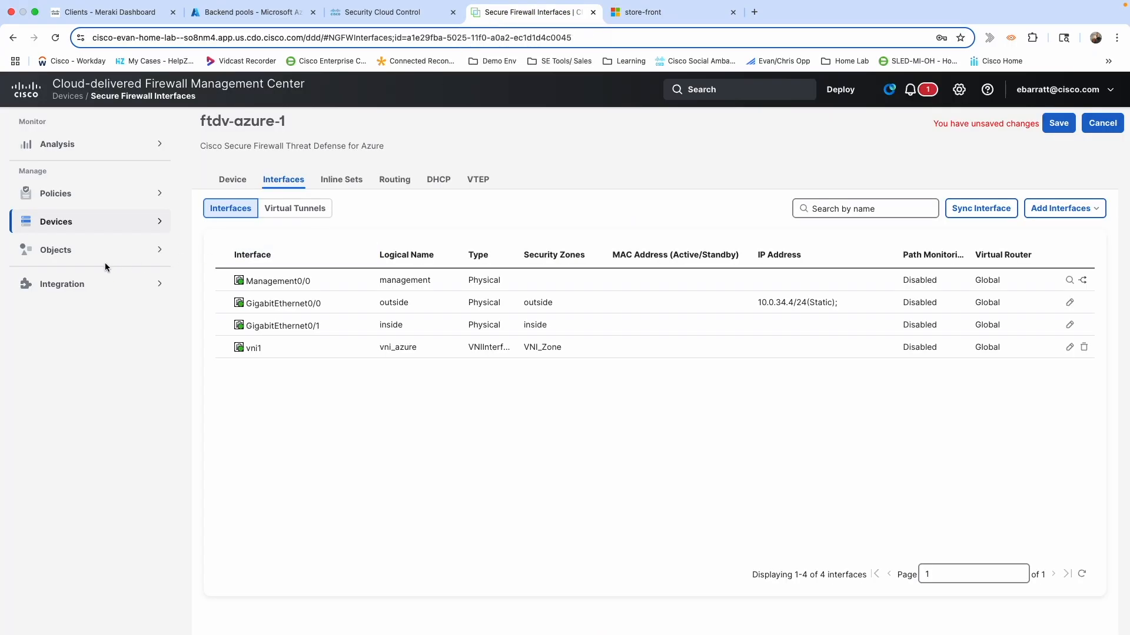
Leave the interfaces page unsaved and edit Azure Firewall Policy from Access Control policies.
{"action": "left_click", "coordinate": [90, 195]}
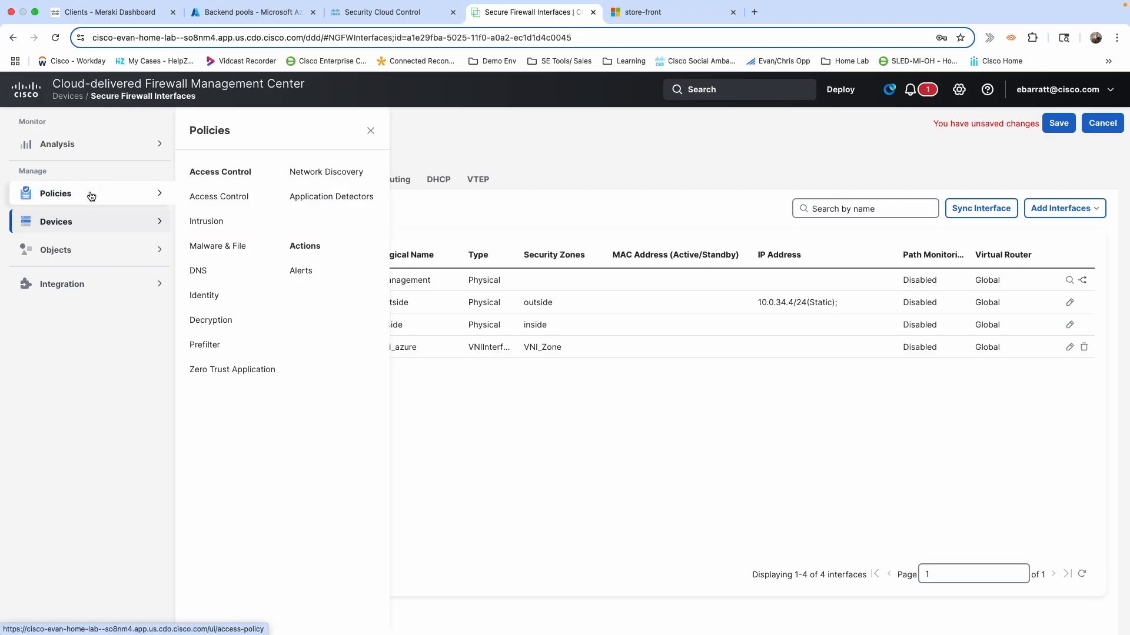
{"action": "left_click", "coordinate": [198, 201]}
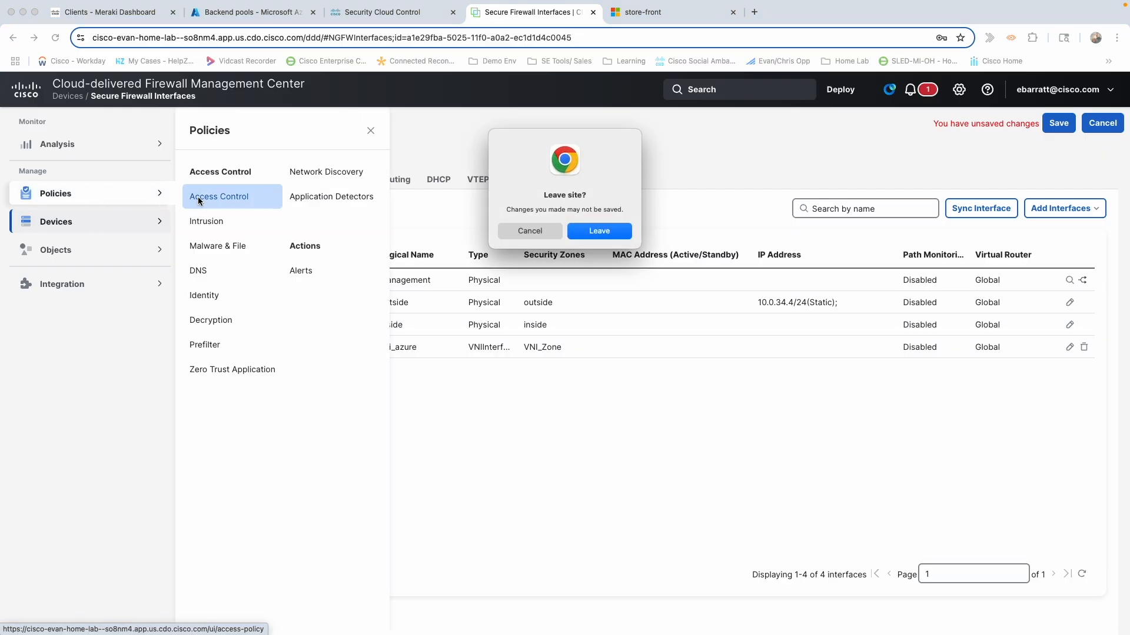
{"action": "left_click", "coordinate": [592, 231]}
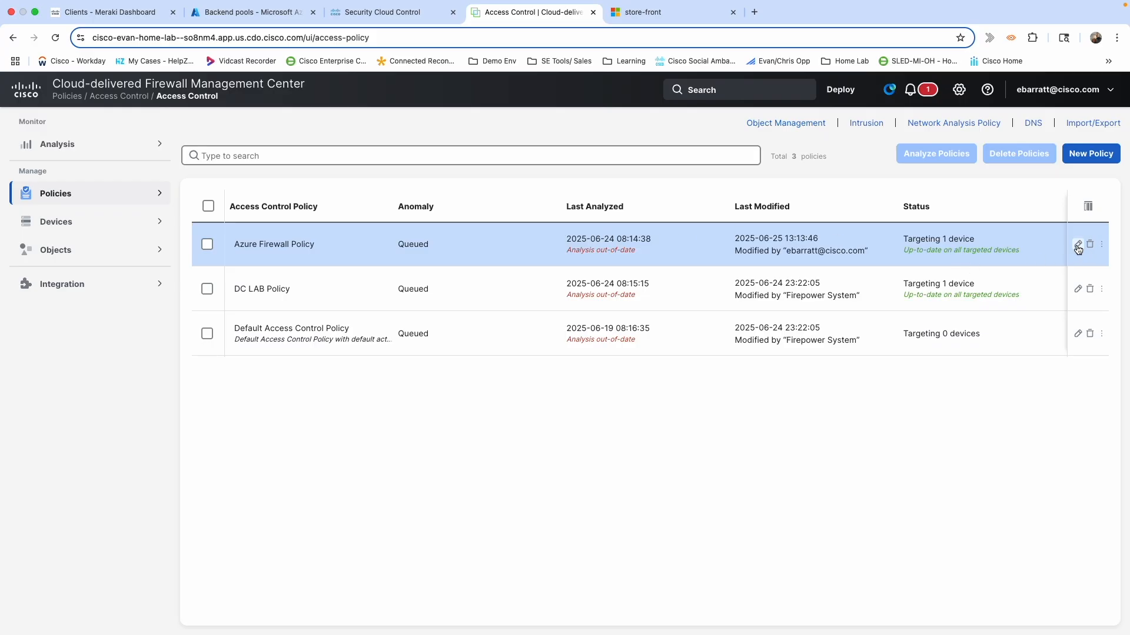
{"action": "left_click", "coordinate": [1078, 245]}
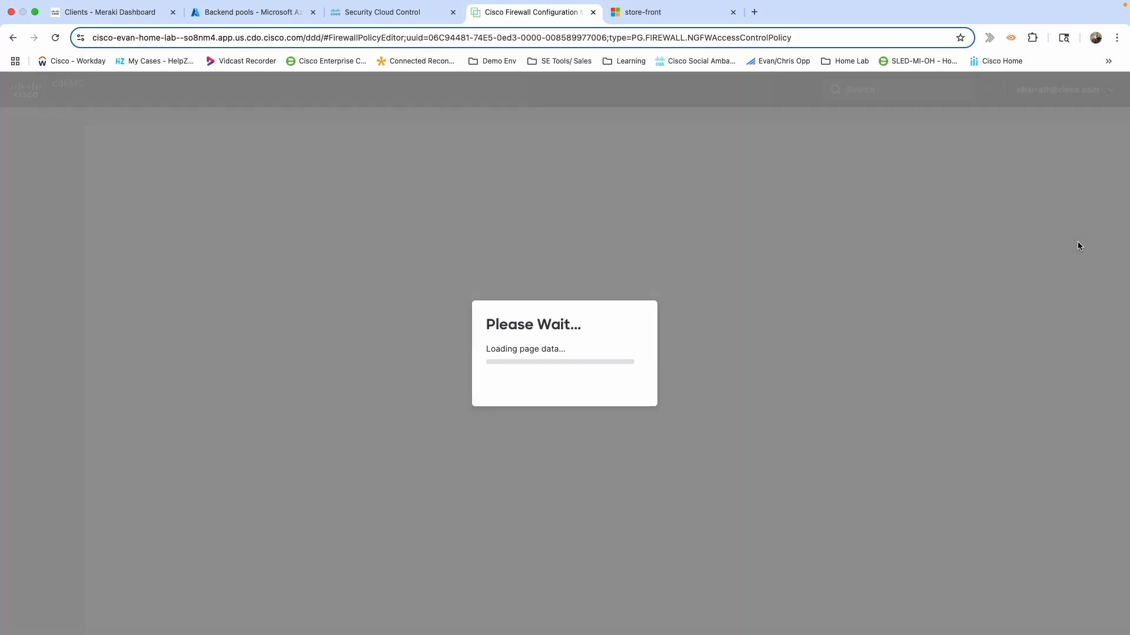
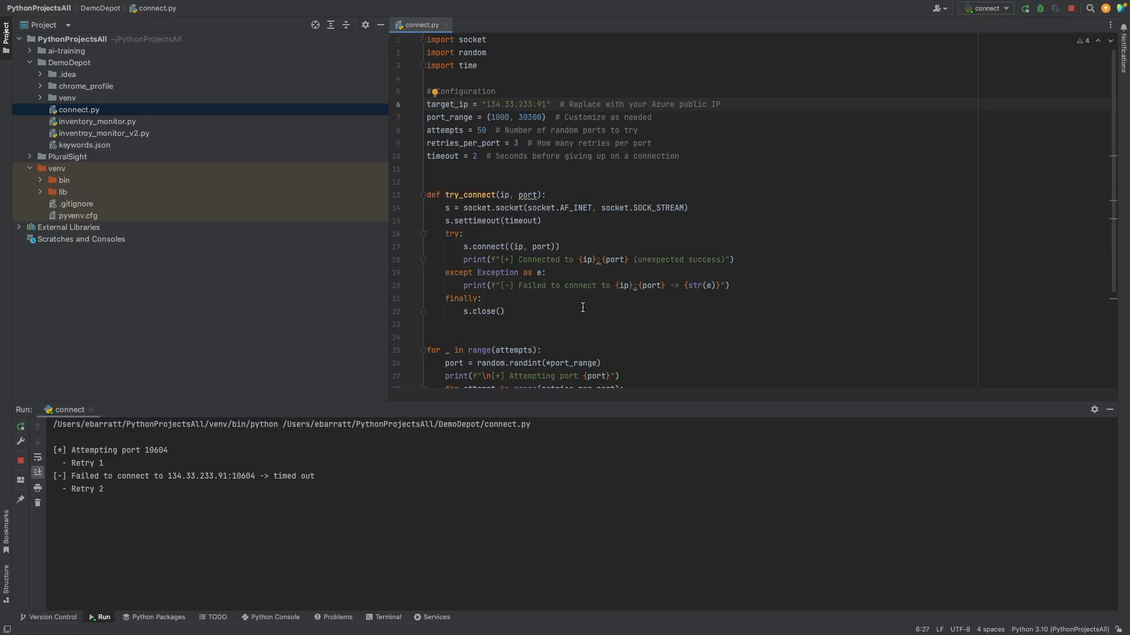
Move from the code editor to Chrome and bring up the Security Cloud Control event log for ftdv-azure.
{"action": "key", "text": "ctrl+Left"}
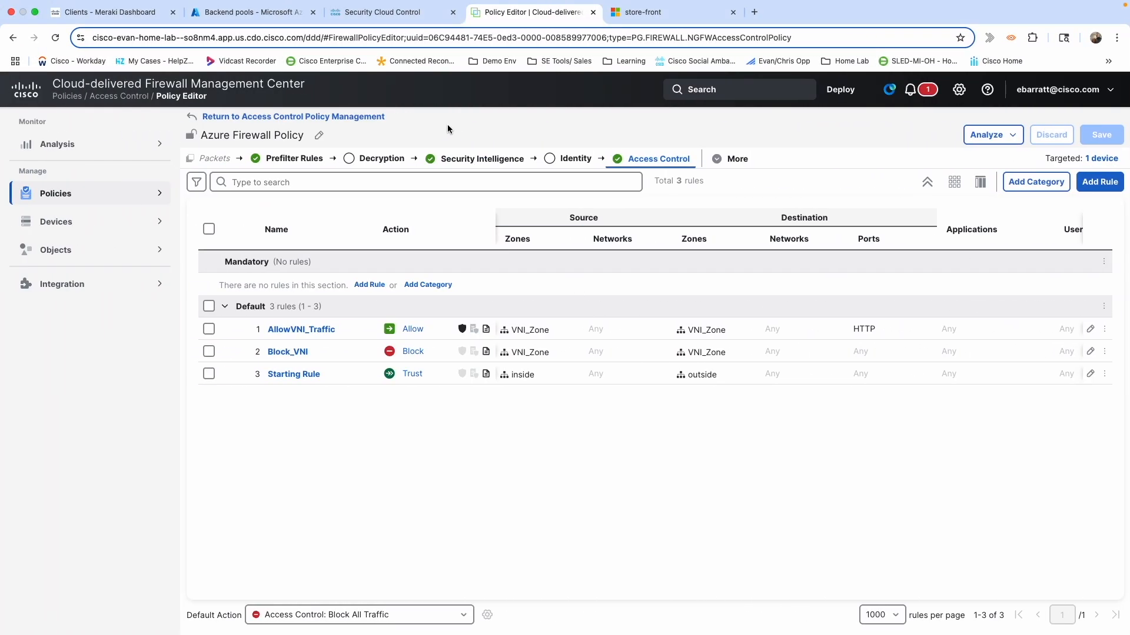
{"action": "left_click", "coordinate": [393, 13]}
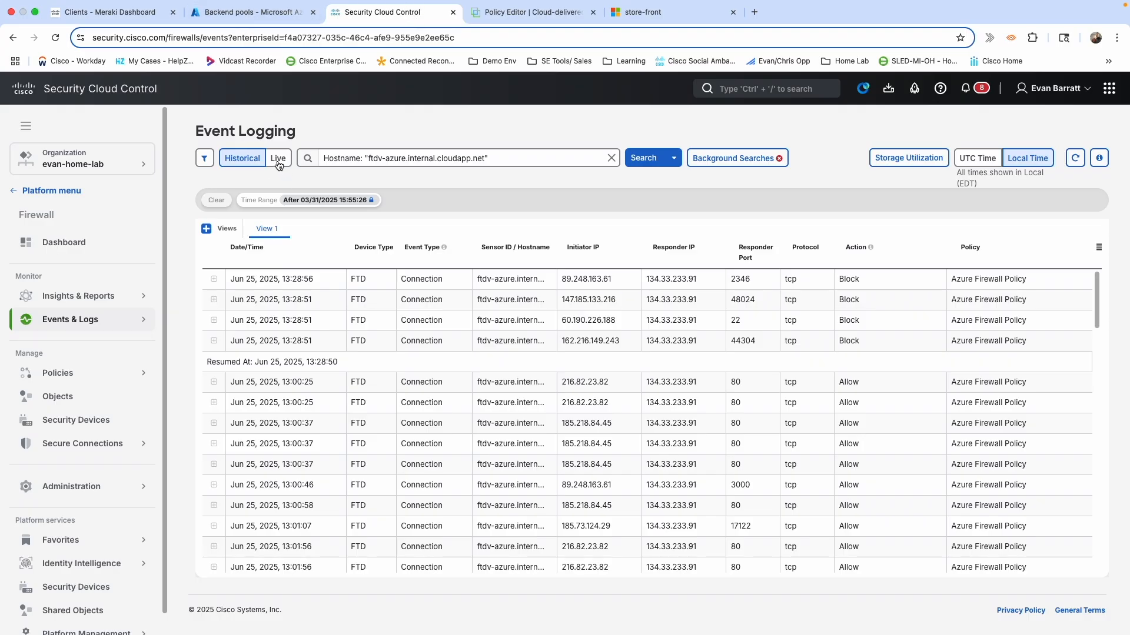
Stream FTDv firewall events live in Event Logging, then reload the store-front cart page (404 Not Found).
{"action": "left_click", "coordinate": [81, 327]}
{"action": "left_click", "coordinate": [280, 159]}
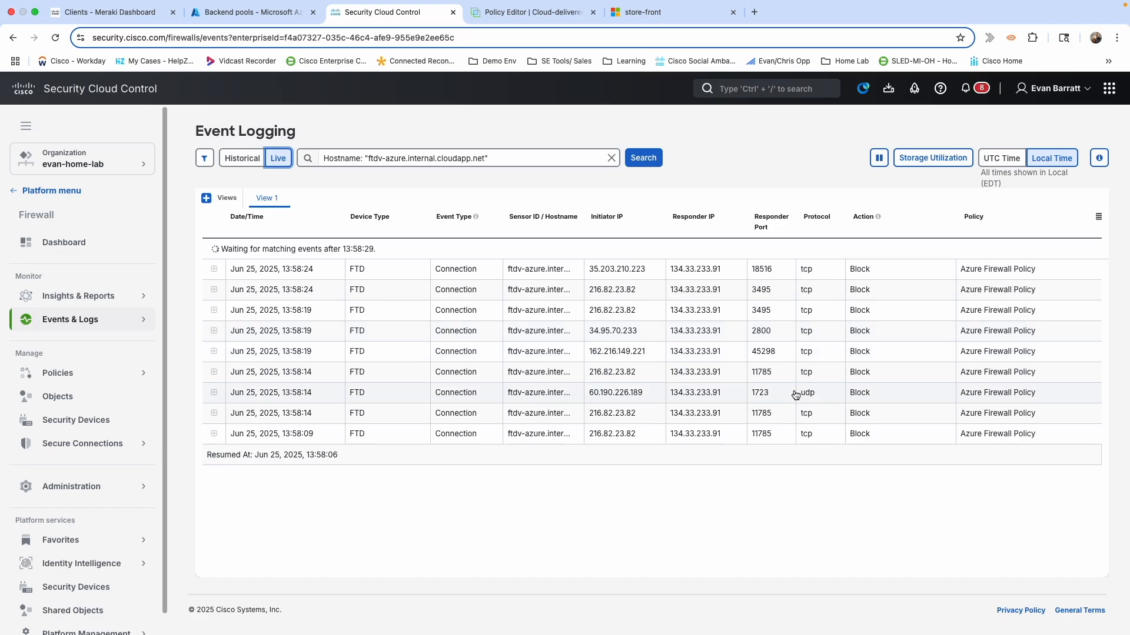
{"action": "left_click", "coordinate": [681, 17]}
{"action": "left_click", "coordinate": [54, 39]}
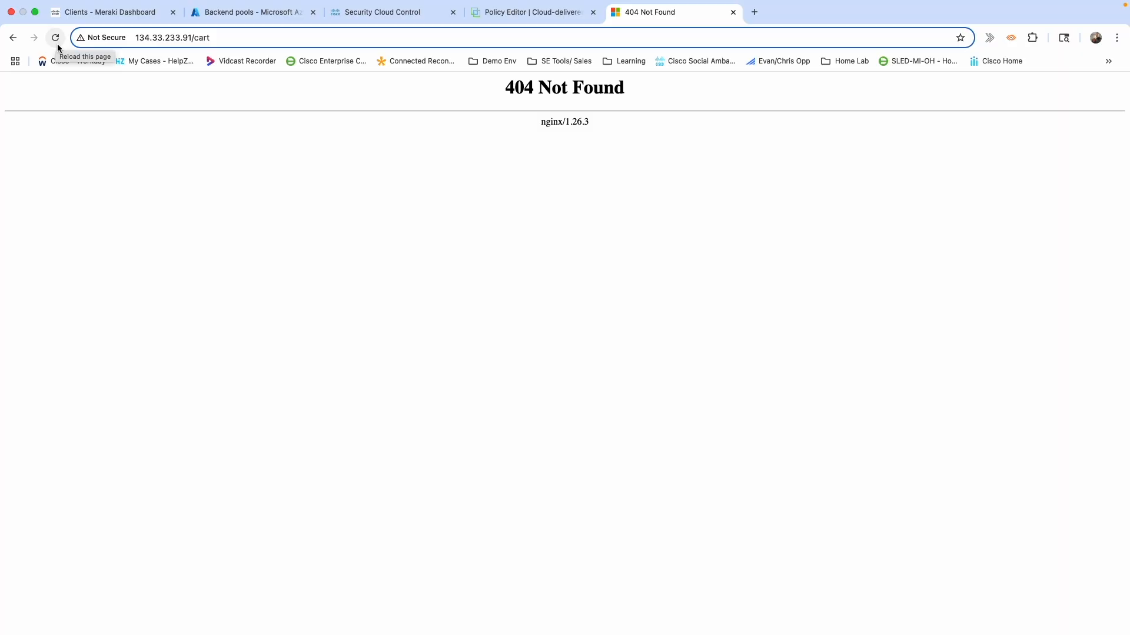
Retry the cart page, then drop /cart to load the store home page at 134.33.233.91.
{"action": "left_click", "coordinate": [54, 39]}
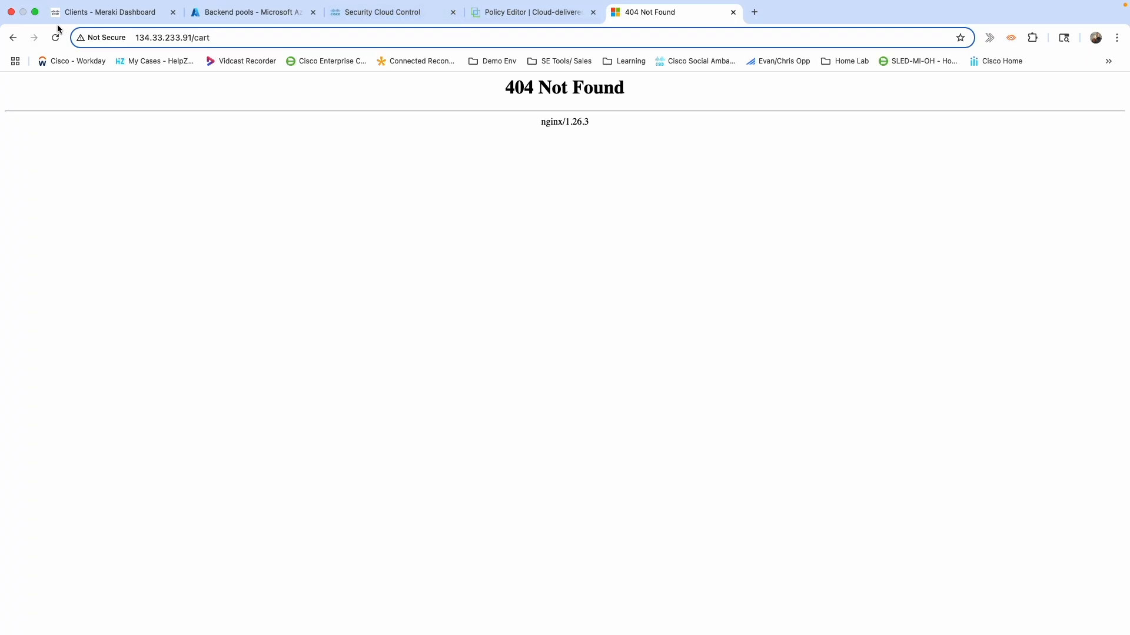
{"action": "left_click", "coordinate": [227, 32]}
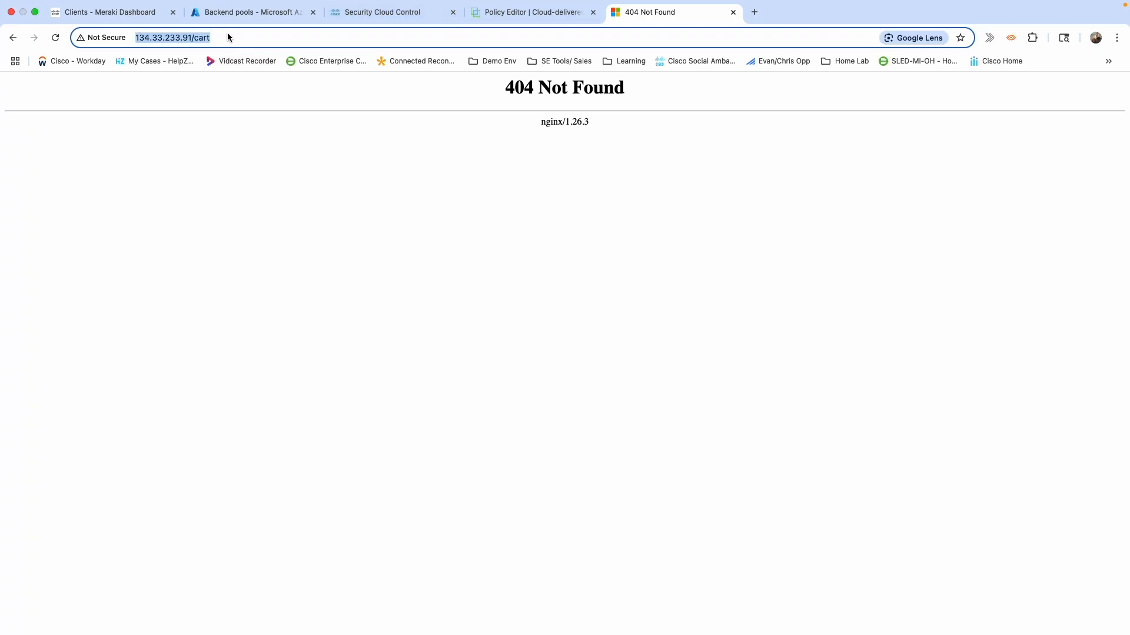
{"action": "left_click", "coordinate": [226, 42]}
{"action": "key", "text": "BackSpace"}
{"action": "key", "text": "BackSpace"}
{"action": "key", "text": "BackSpace"}
{"action": "key", "text": "BackSpace"}
{"action": "key", "text": "BackSpace"}
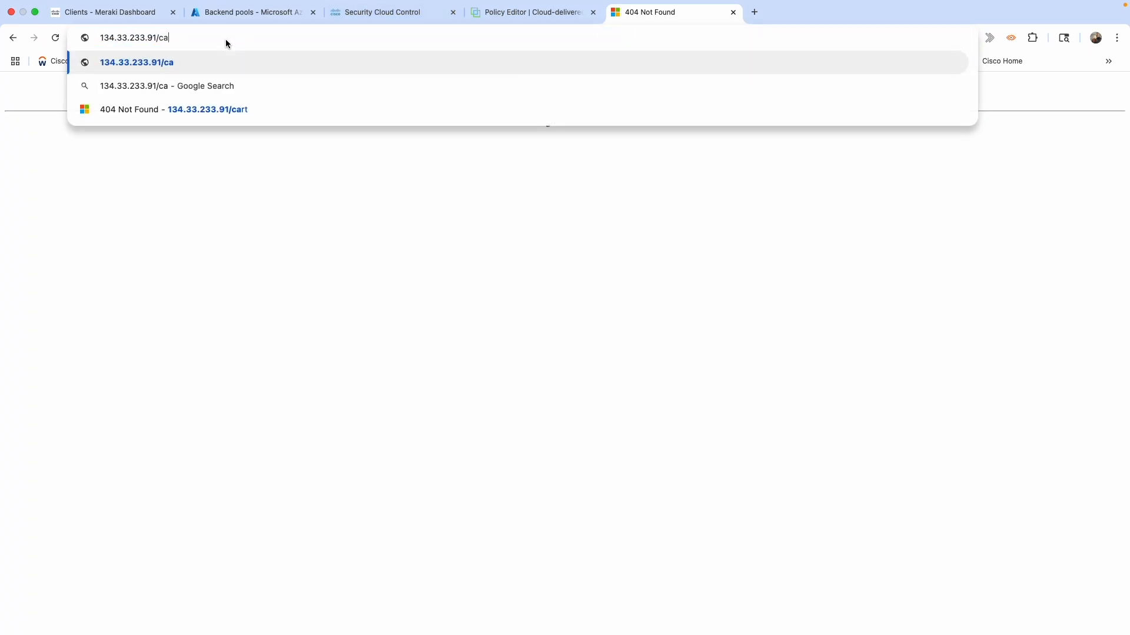
{"action": "key", "text": "Return"}
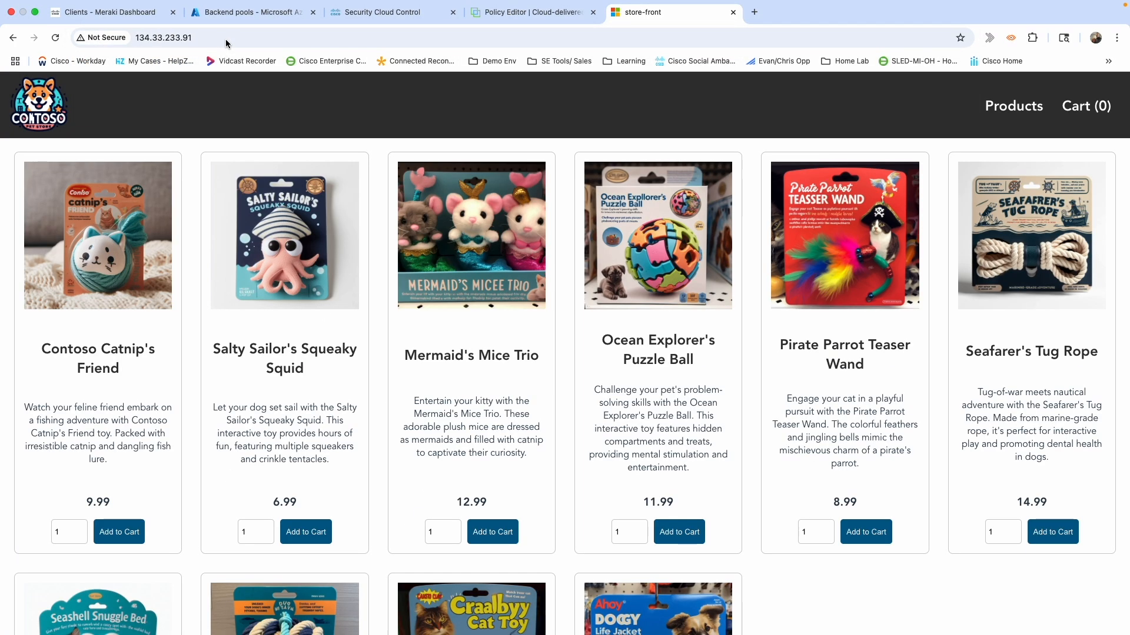
Reload the store home page to send traffic, then go back to the Azure Firewall Policy editor.
{"action": "mouse_move", "coordinate": [224, 10]}
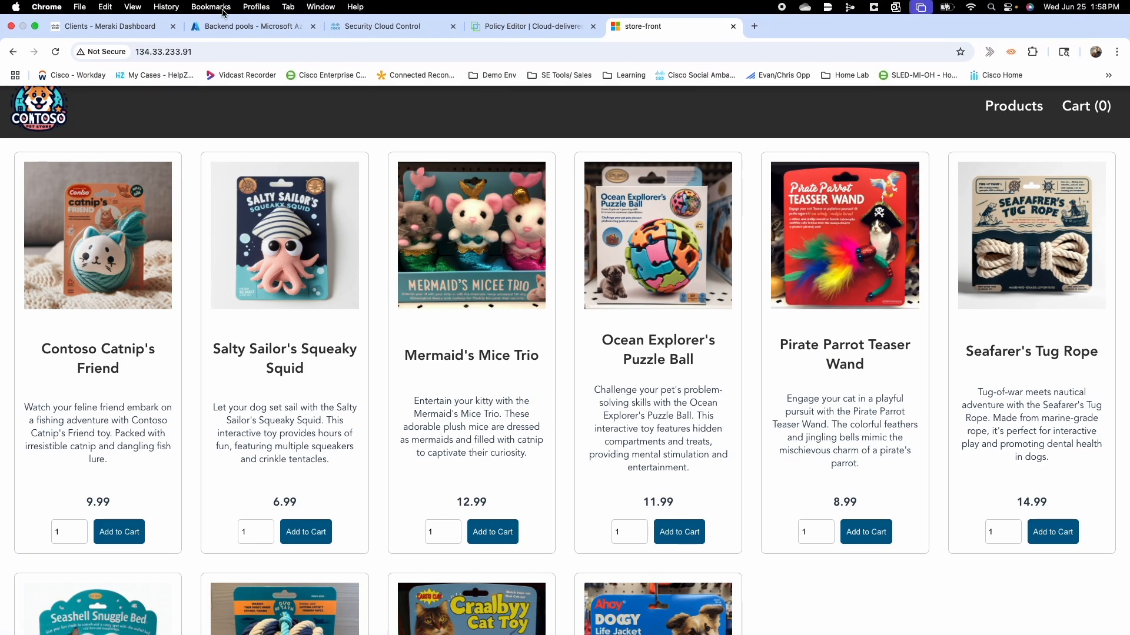
{"action": "left_click", "coordinate": [54, 55]}
{"action": "left_click", "coordinate": [516, 33]}
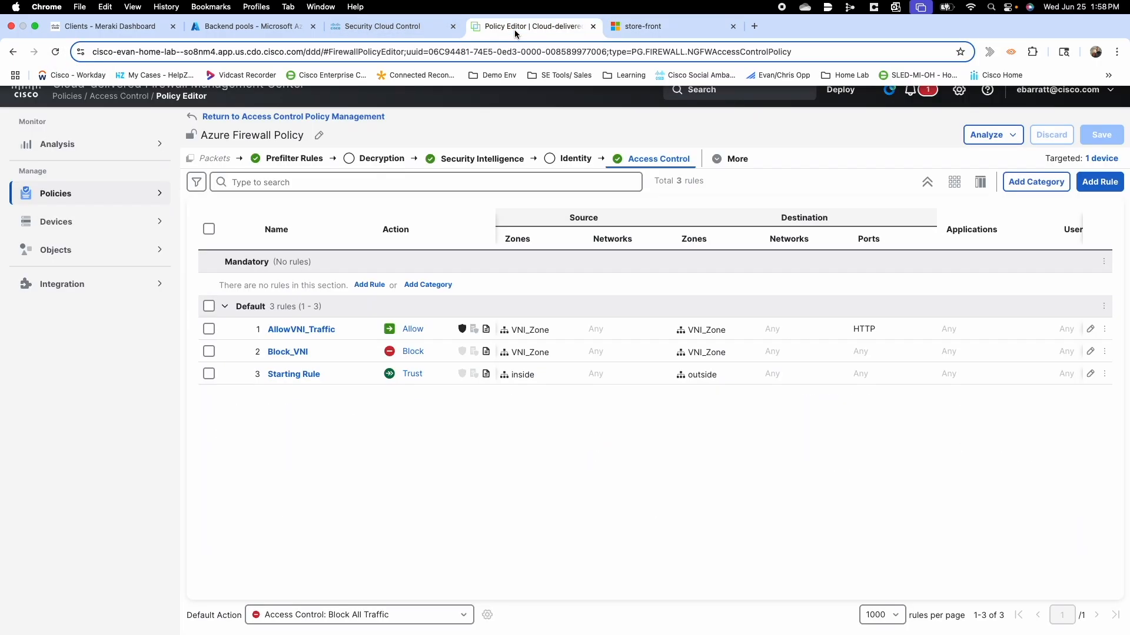
{"action": "left_click", "coordinate": [398, 28]}
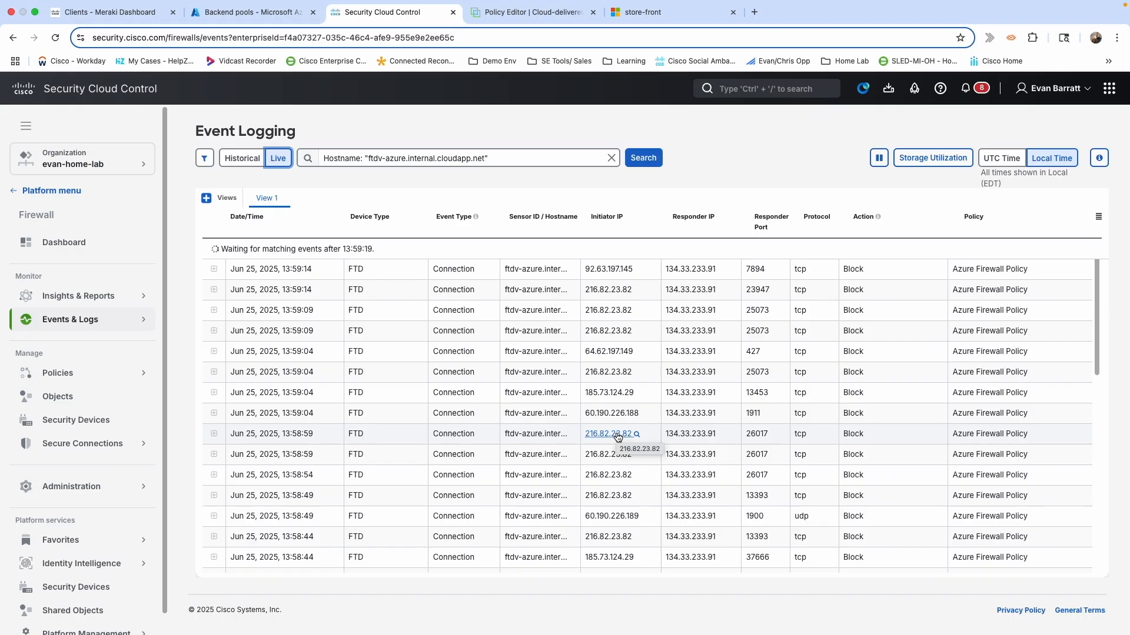
{"action": "left_click", "coordinate": [521, 12]}
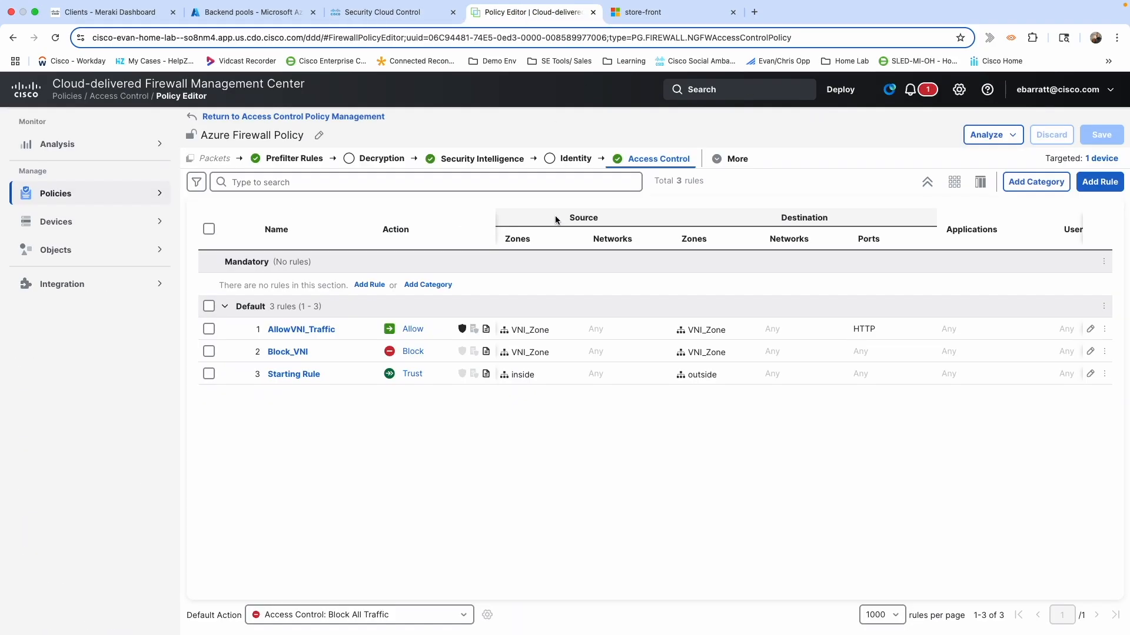